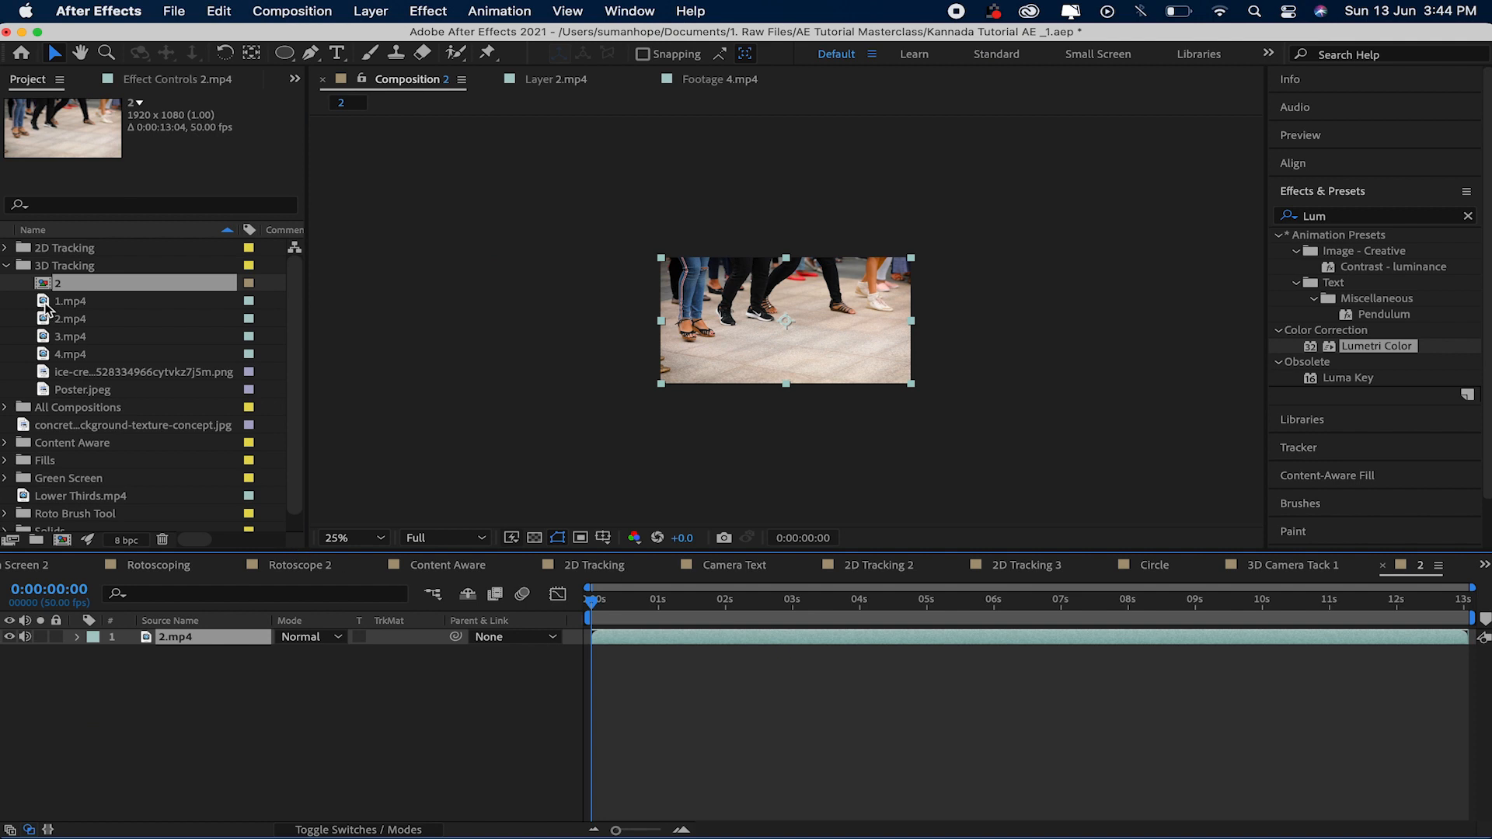
- Rename composition 2 as "3D Camera Track 2" and move it into the All Compositions folder
right_click(51, 286)
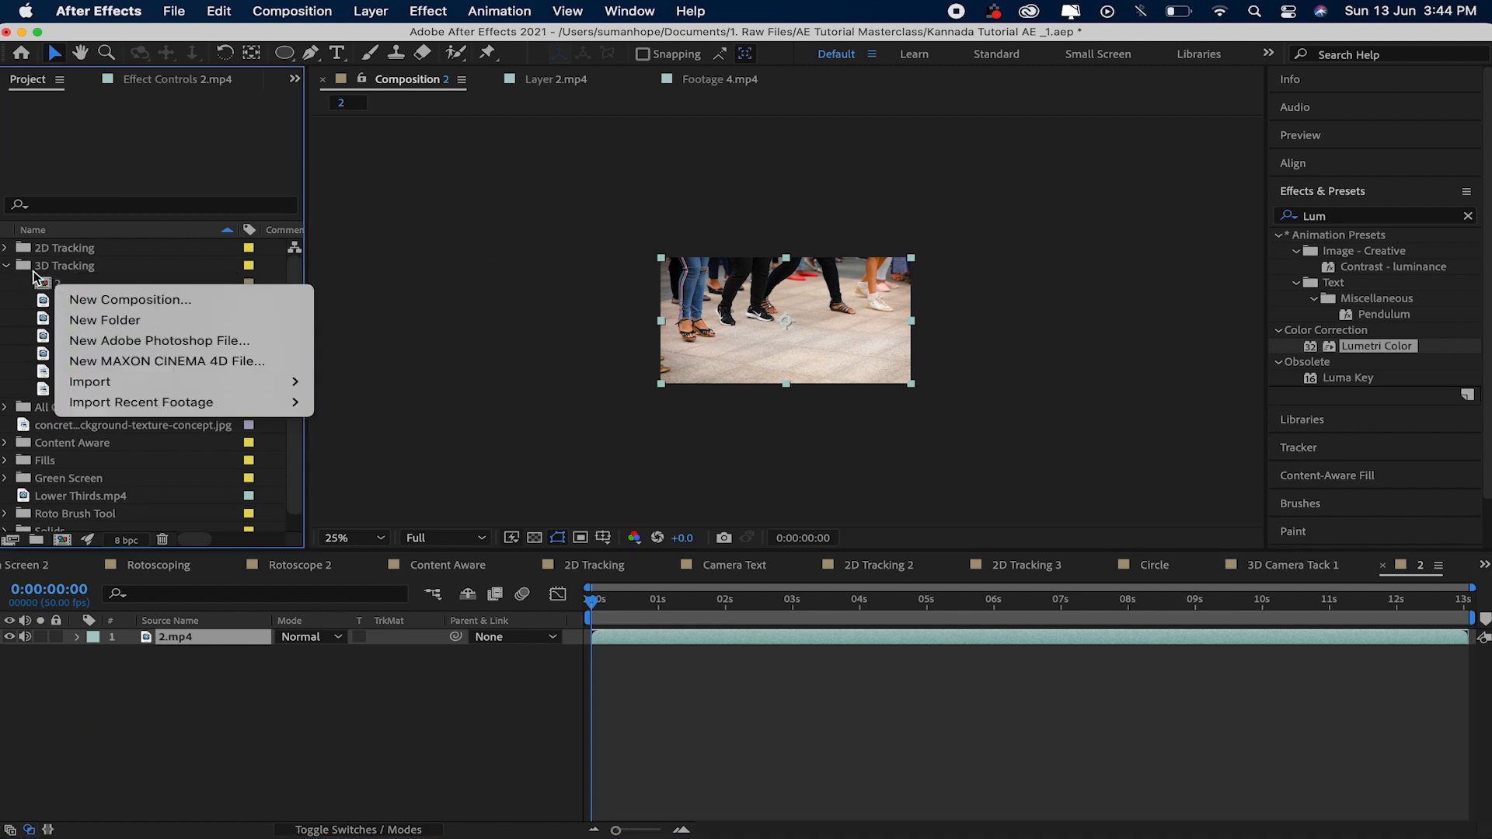
key(Escape)
key(Return)
text(3D Camera Tr)
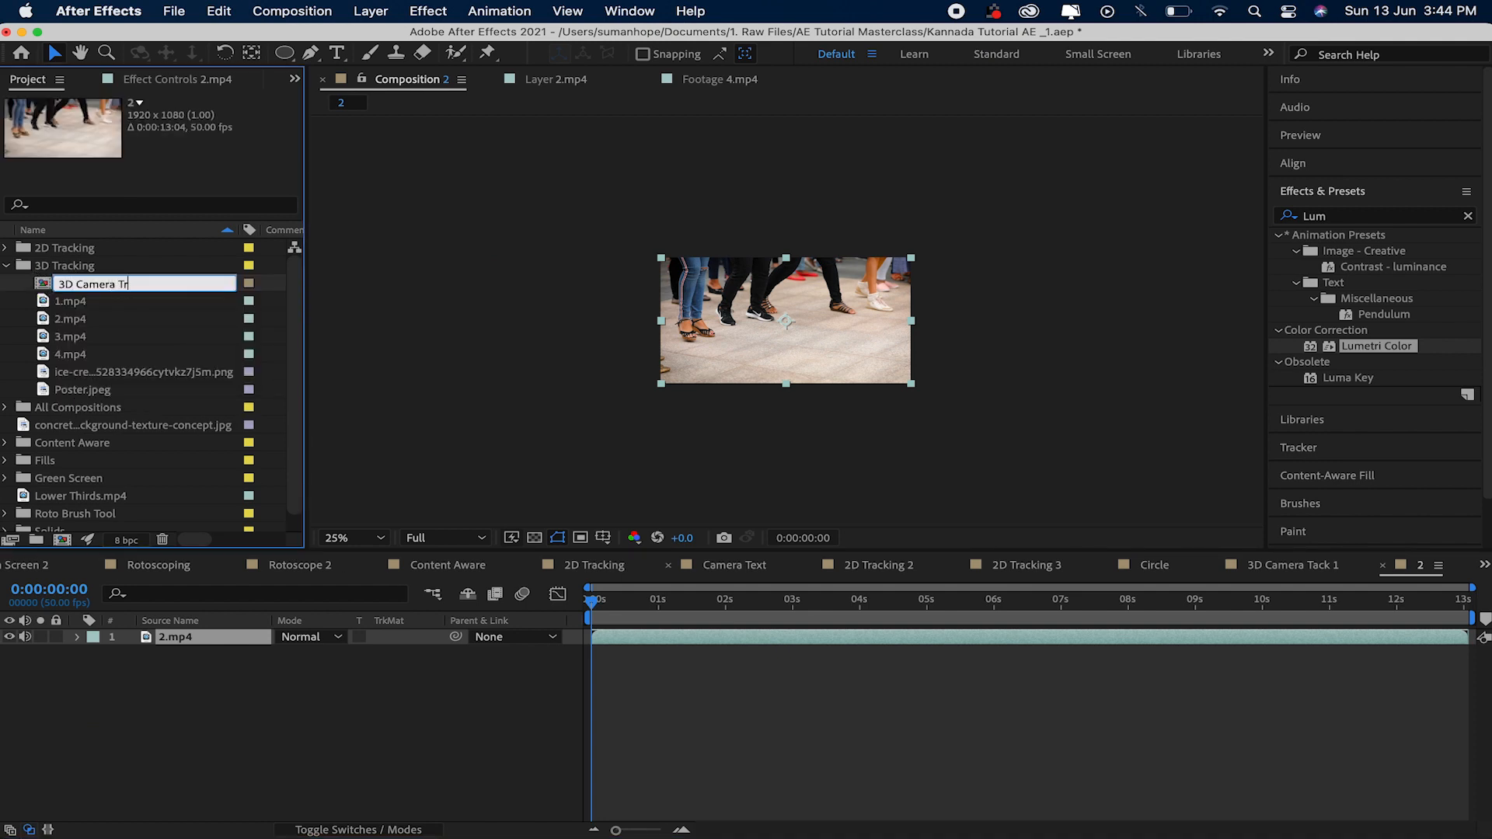
text(ack 2)
key(Return)
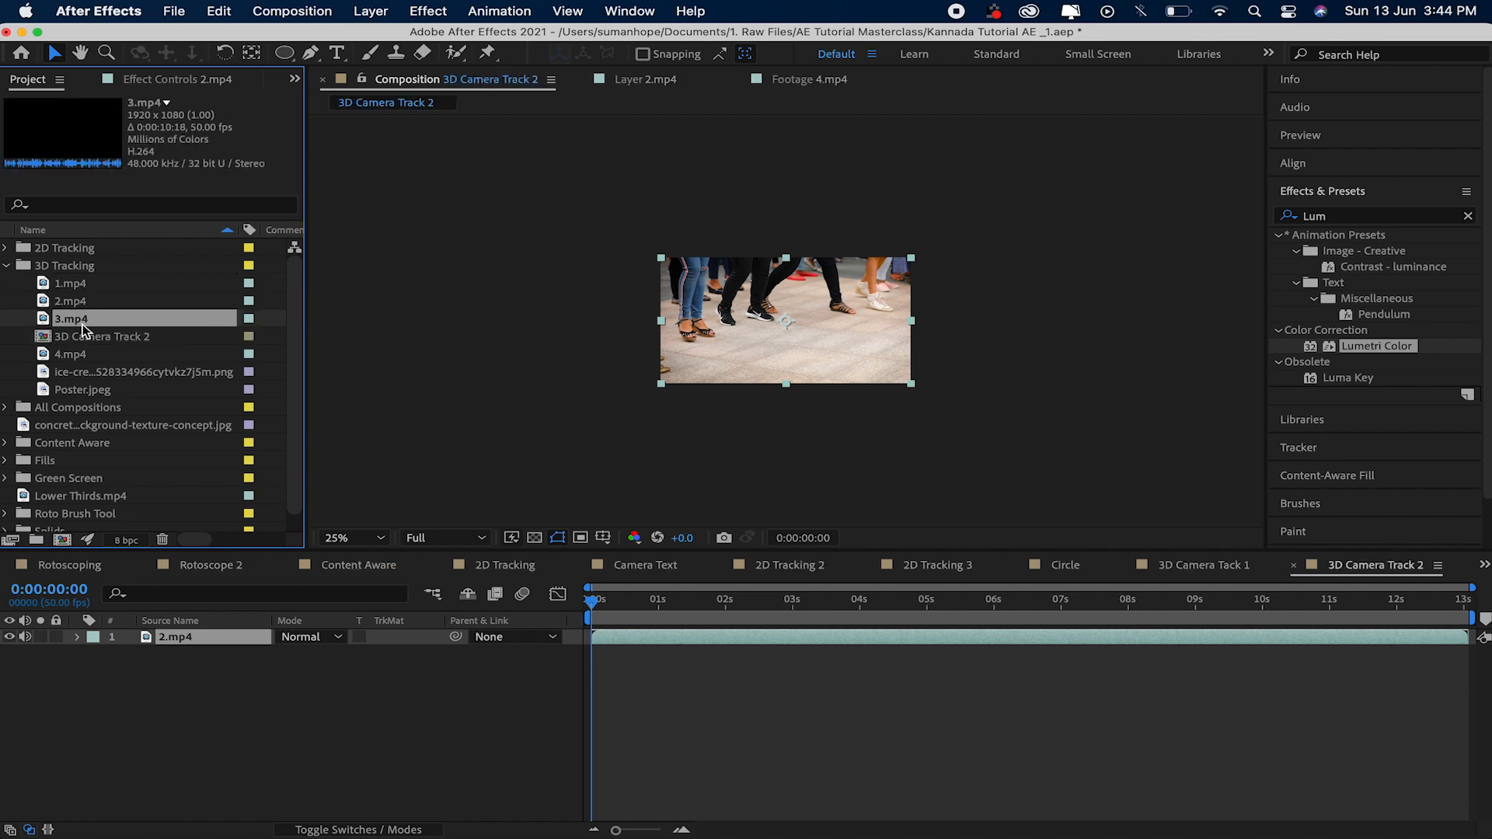
drag(46, 346, 43, 409)
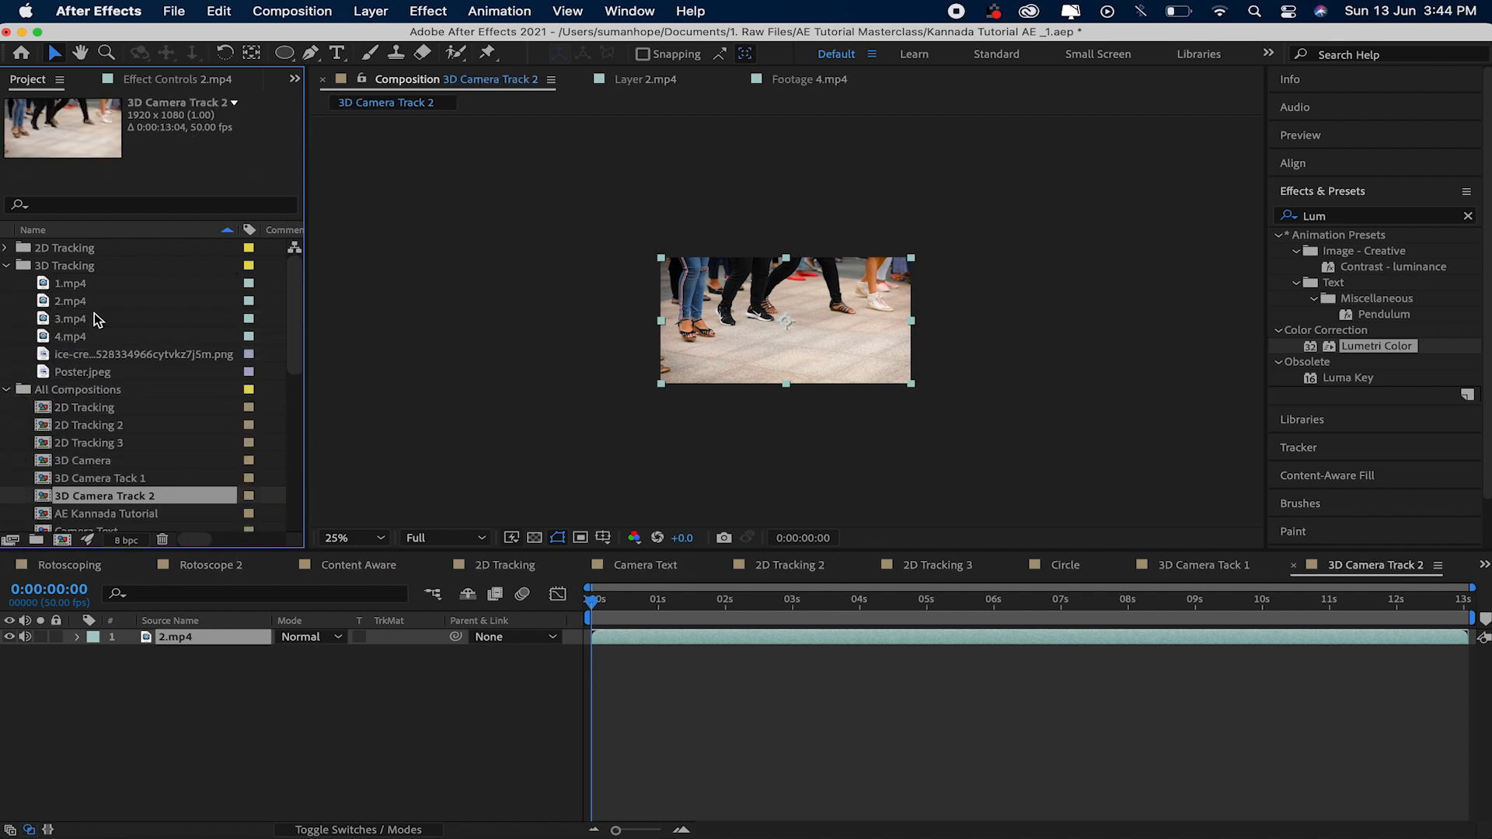
click(335, 749)
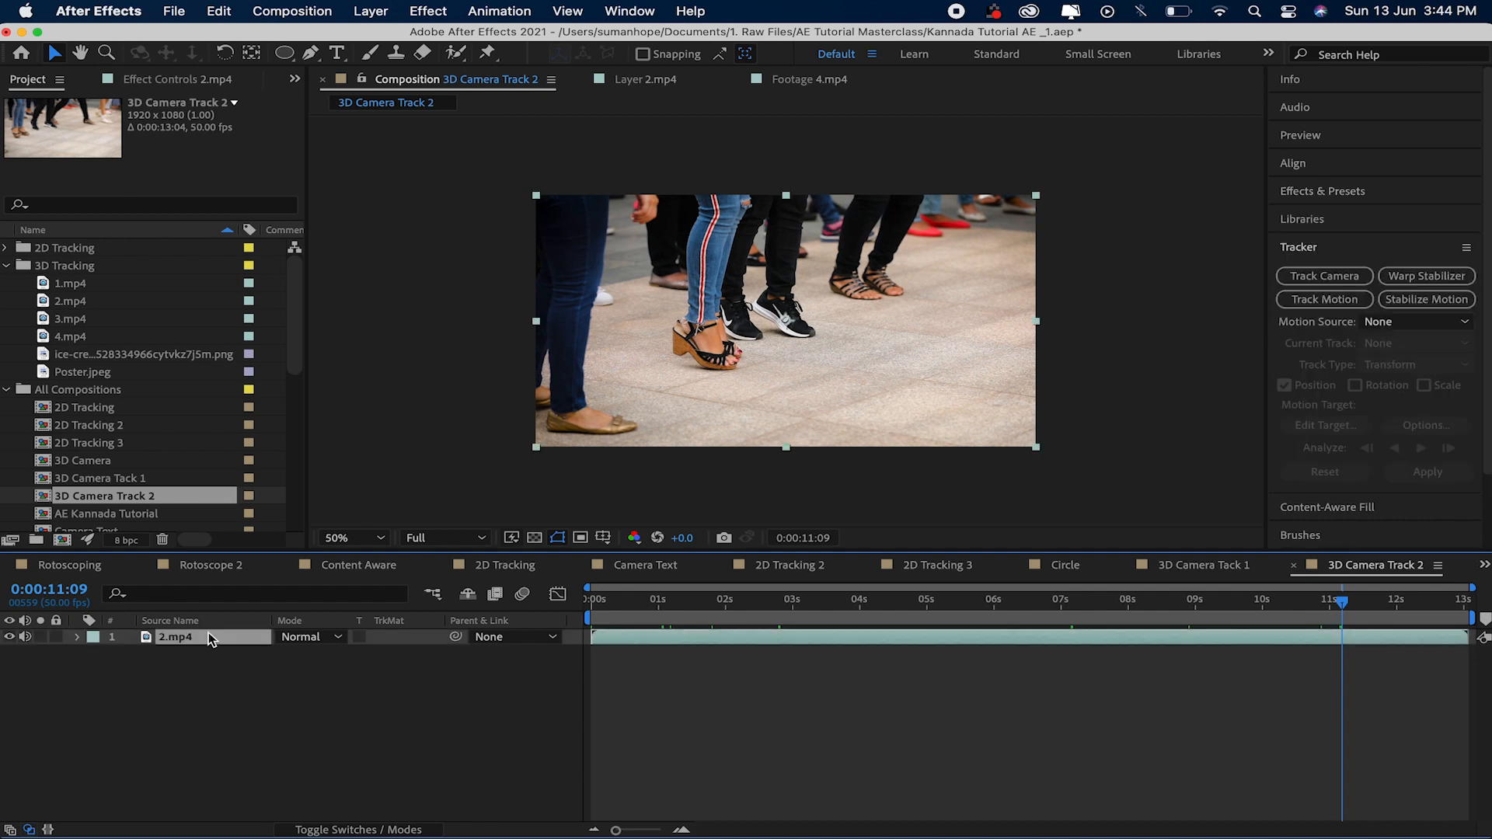
- Run the 3D camera tracker on the 2.mp4 layer and enlarge its track points to 200% while checking them along the clip
click(1317, 277)
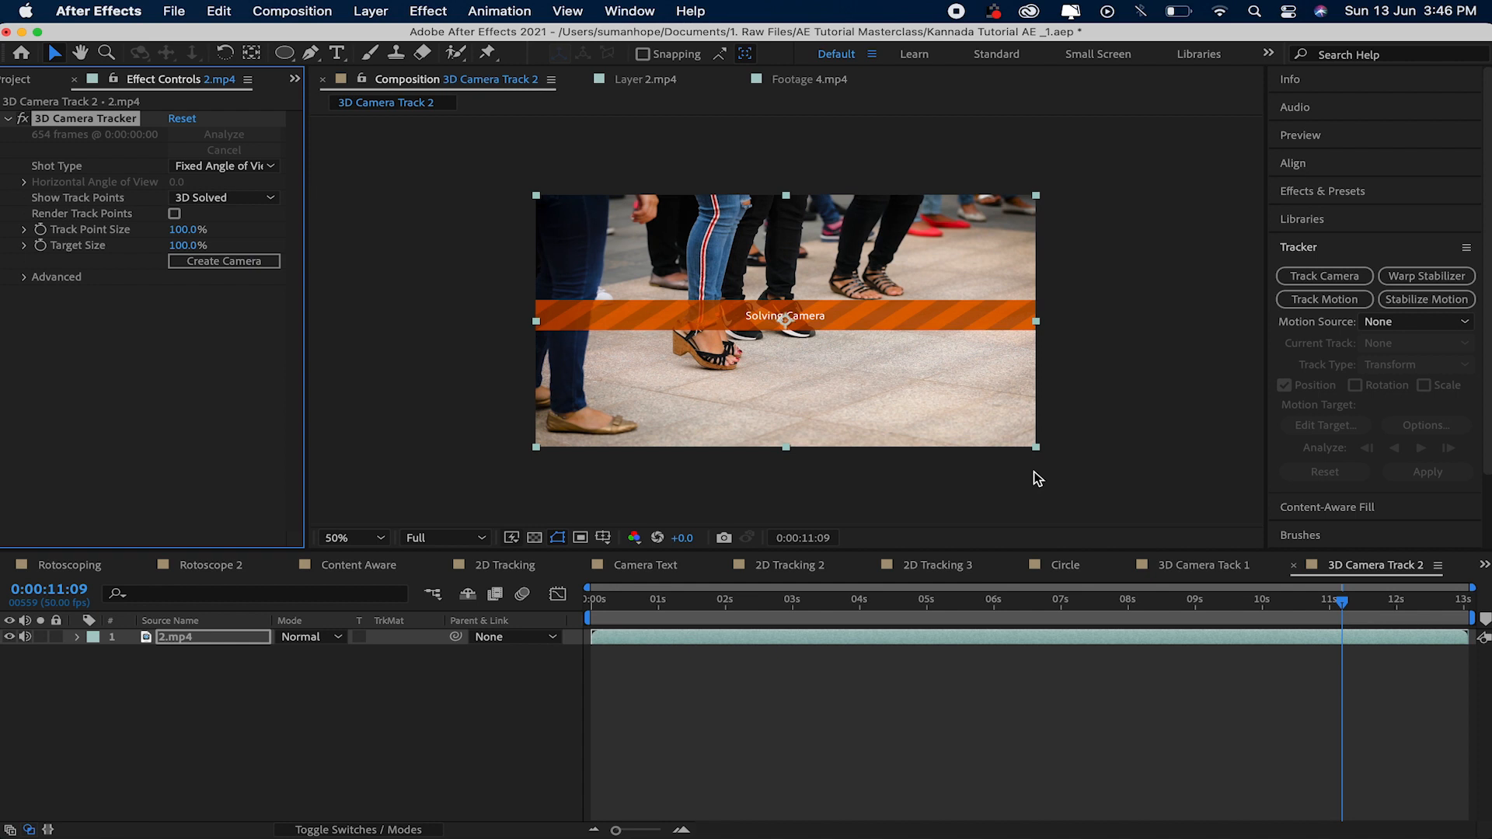
drag(951, 602, 683, 661)
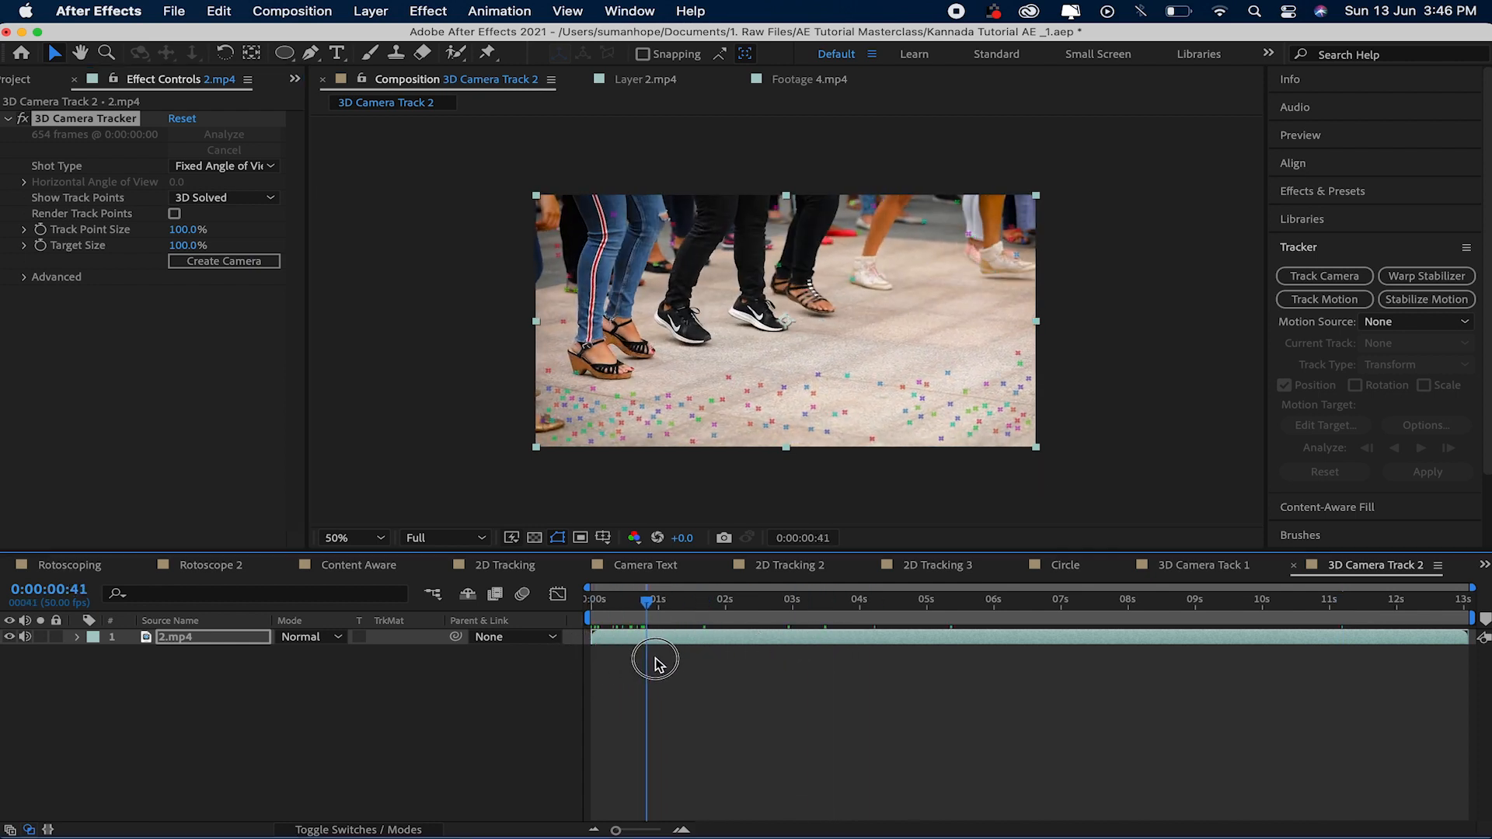
click(811, 414)
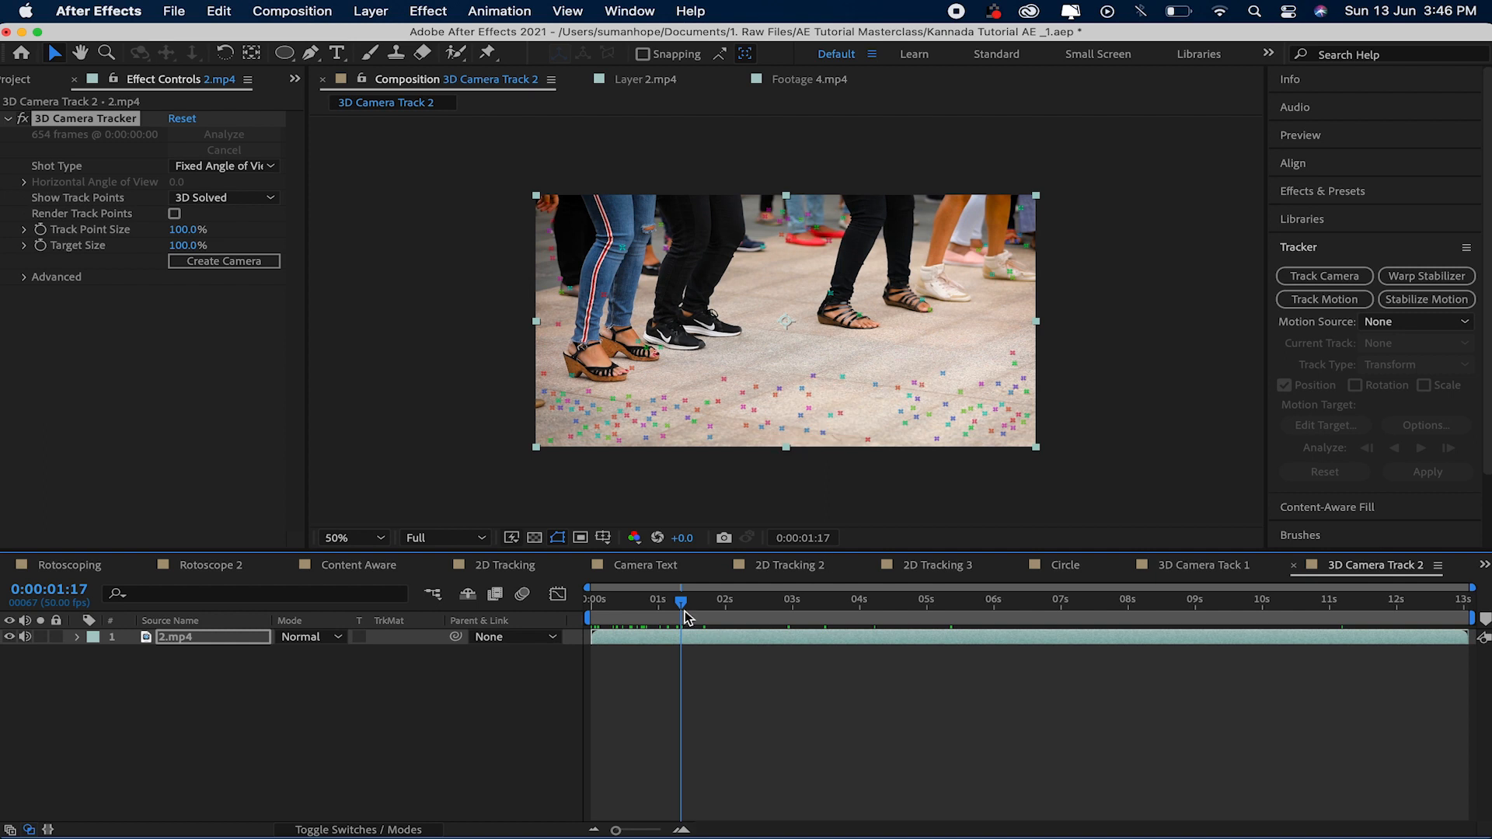
drag(705, 608, 1344, 634)
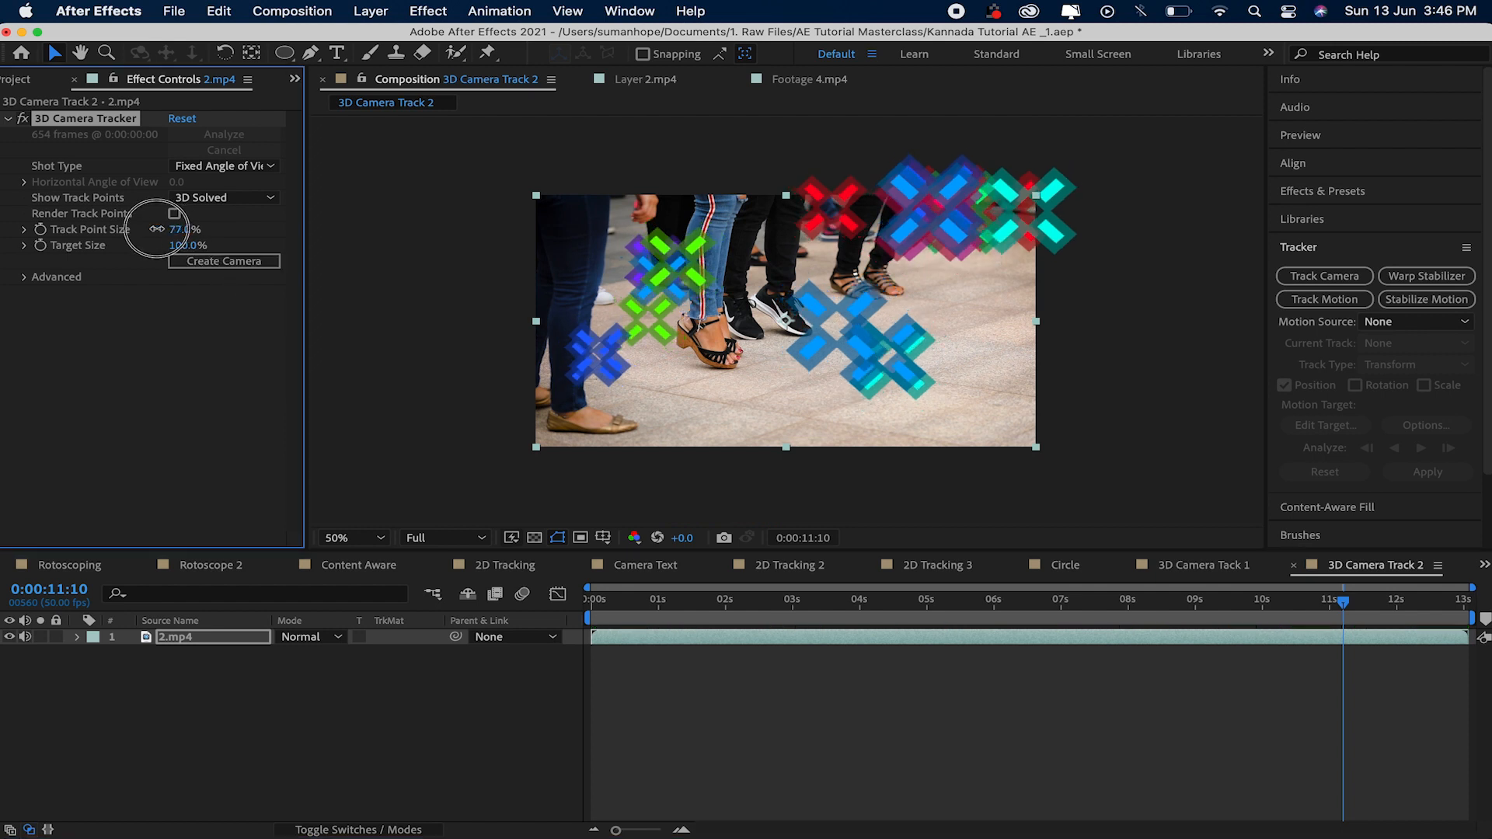
click(940, 424)
click(793, 422)
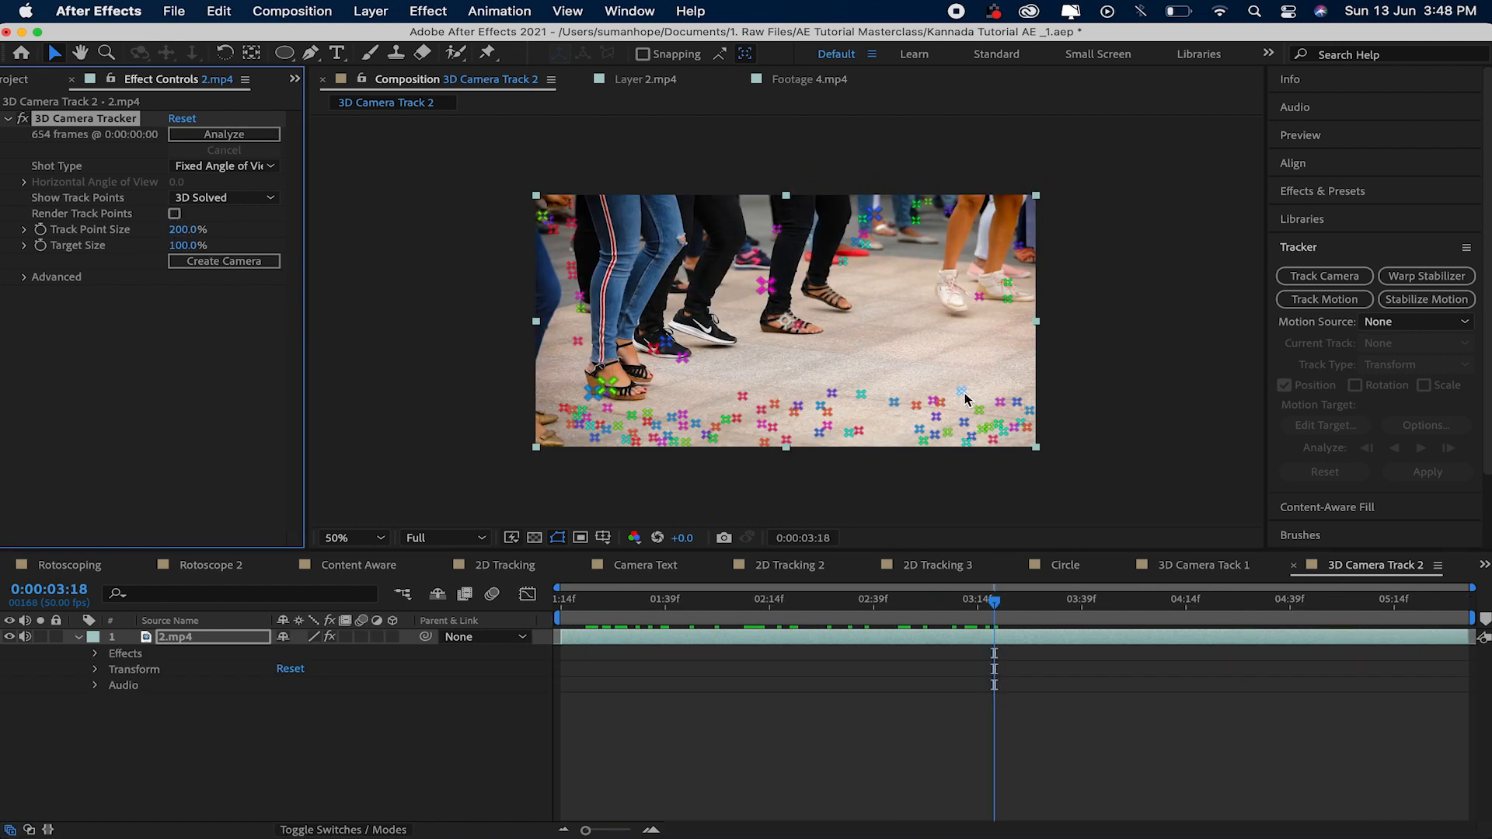
- Create a text layer and camera from the floor track points near the frame's lower-right corner at 0:00:03:18
click(964, 404)
right_click(980, 414)
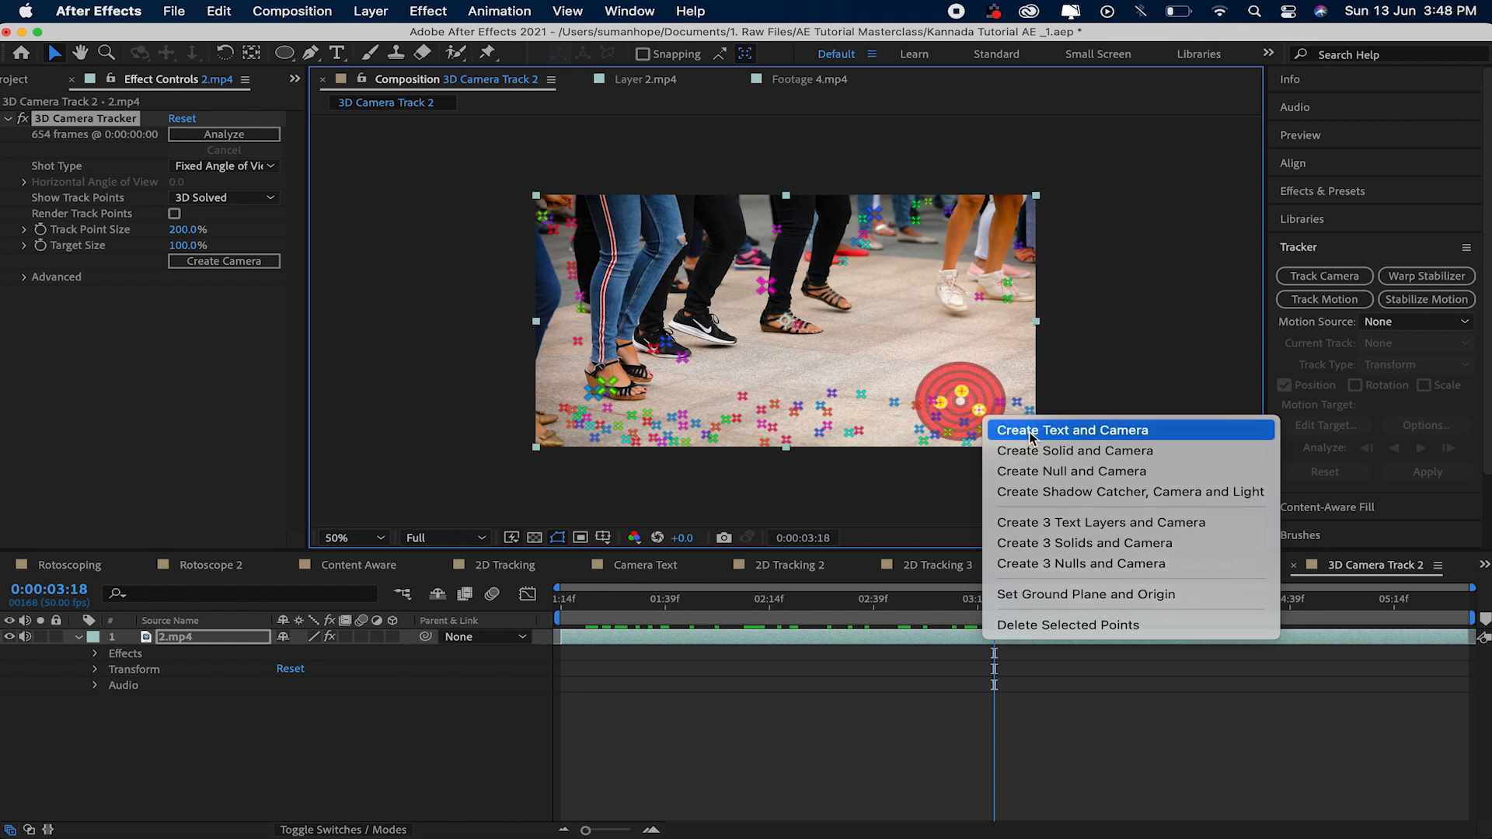
click(1030, 432)
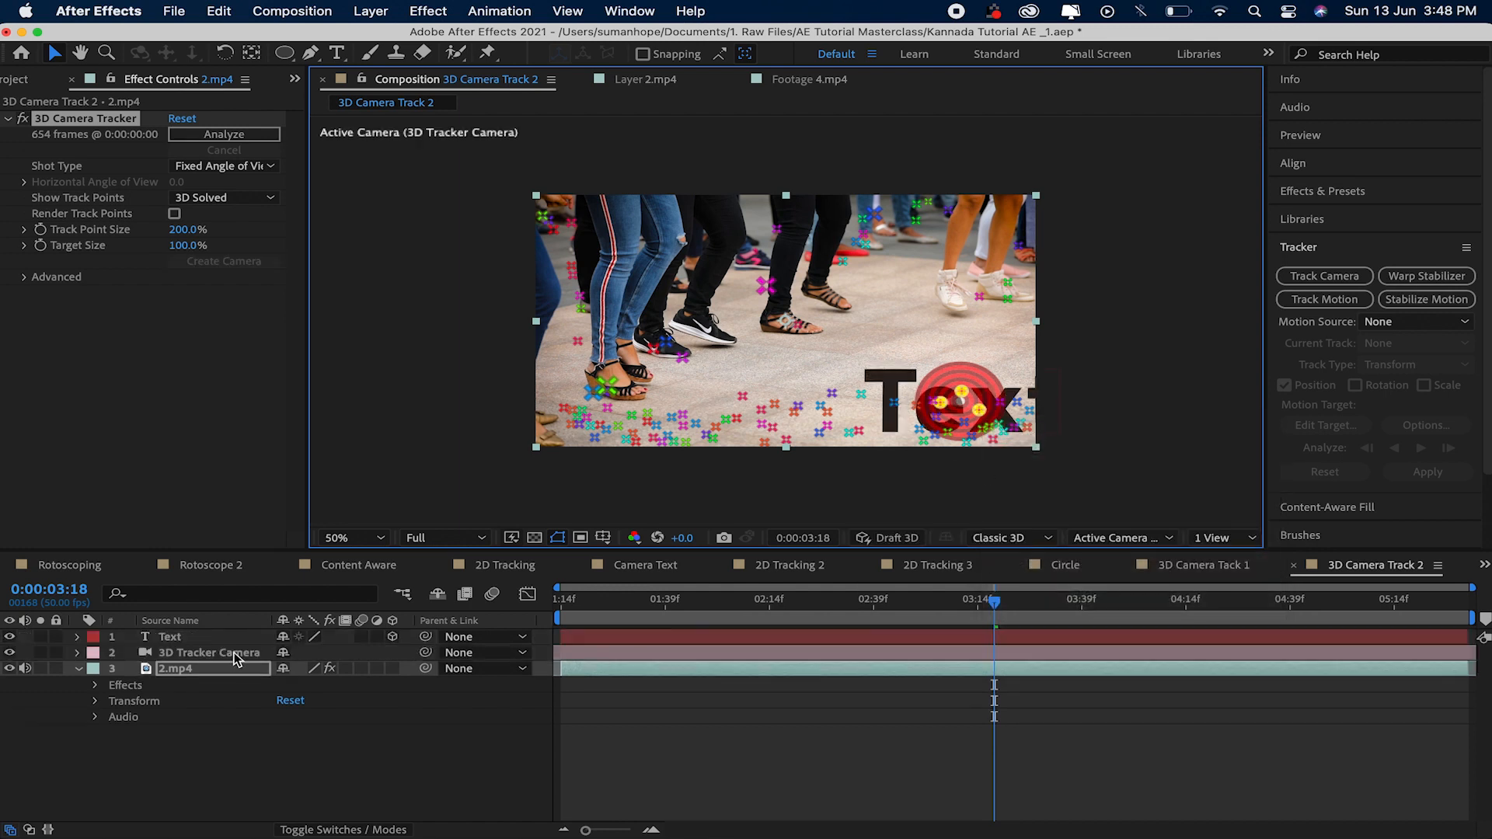
- Replace the tracked text layer's placeholder wording with "Dance"
click(202, 636)
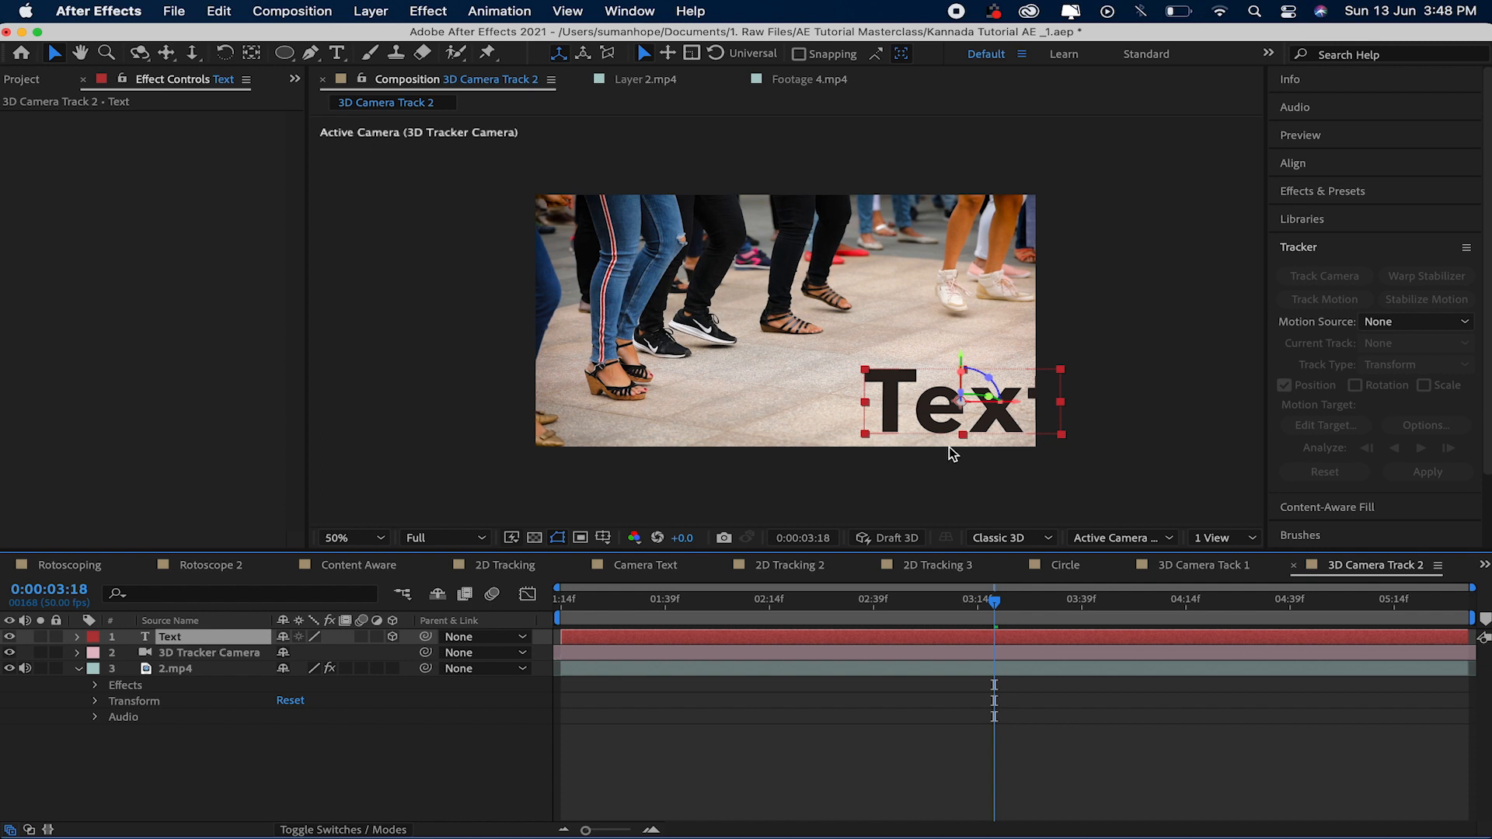
double_click(891, 424)
text(D)
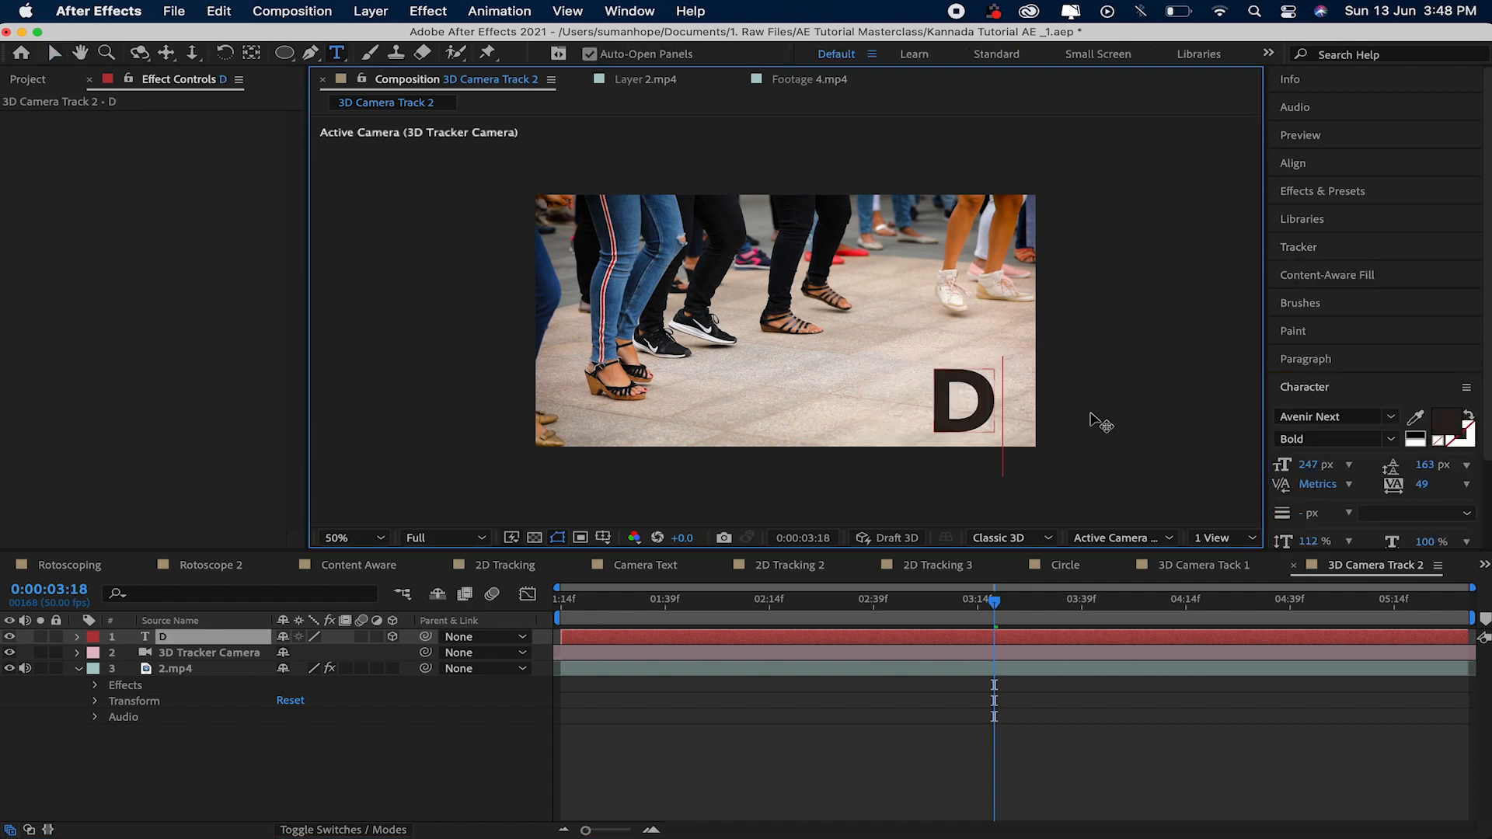
text(ance)
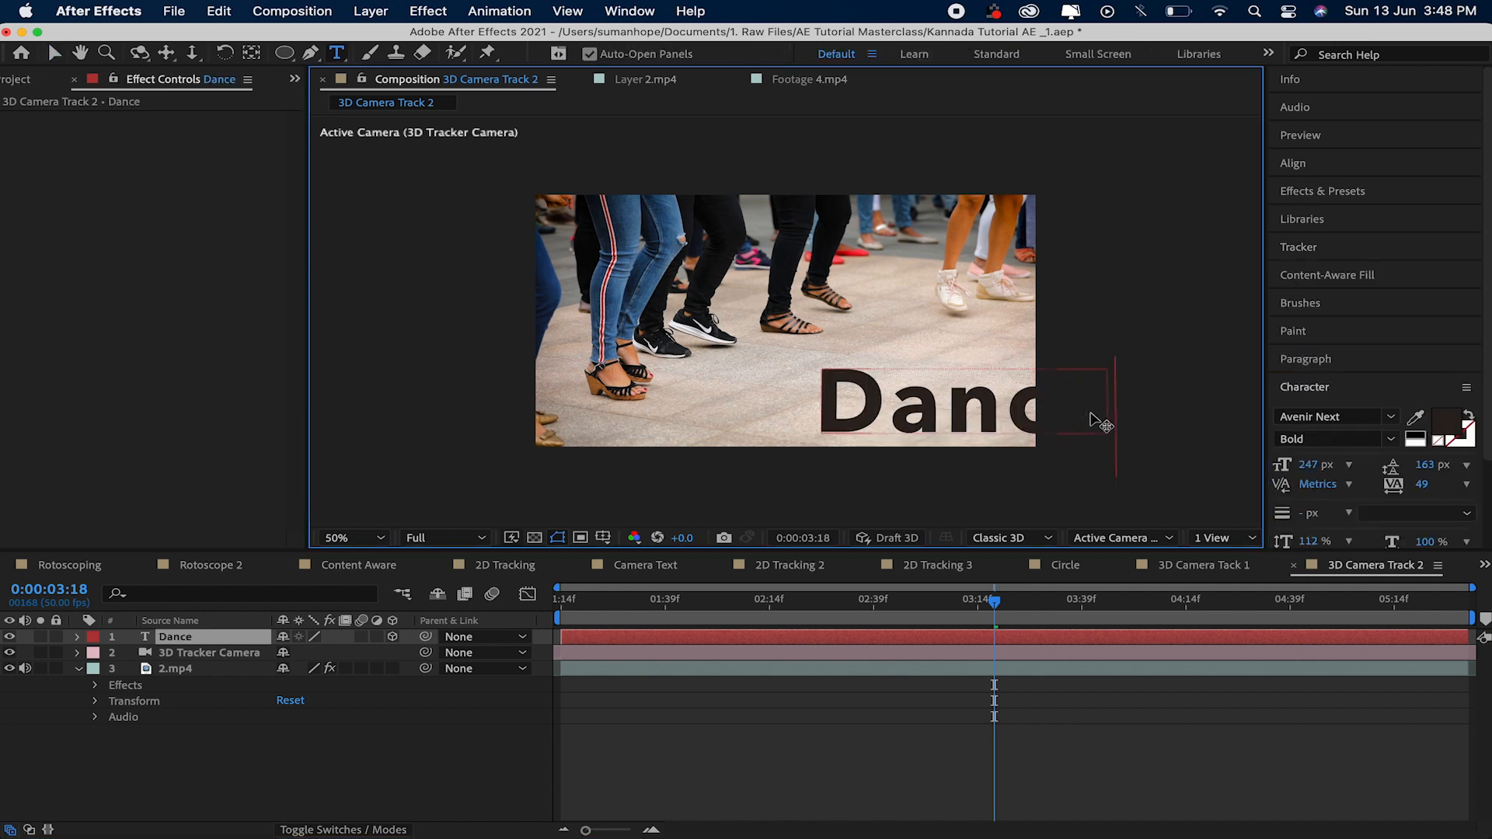
click(210, 653)
click(204, 636)
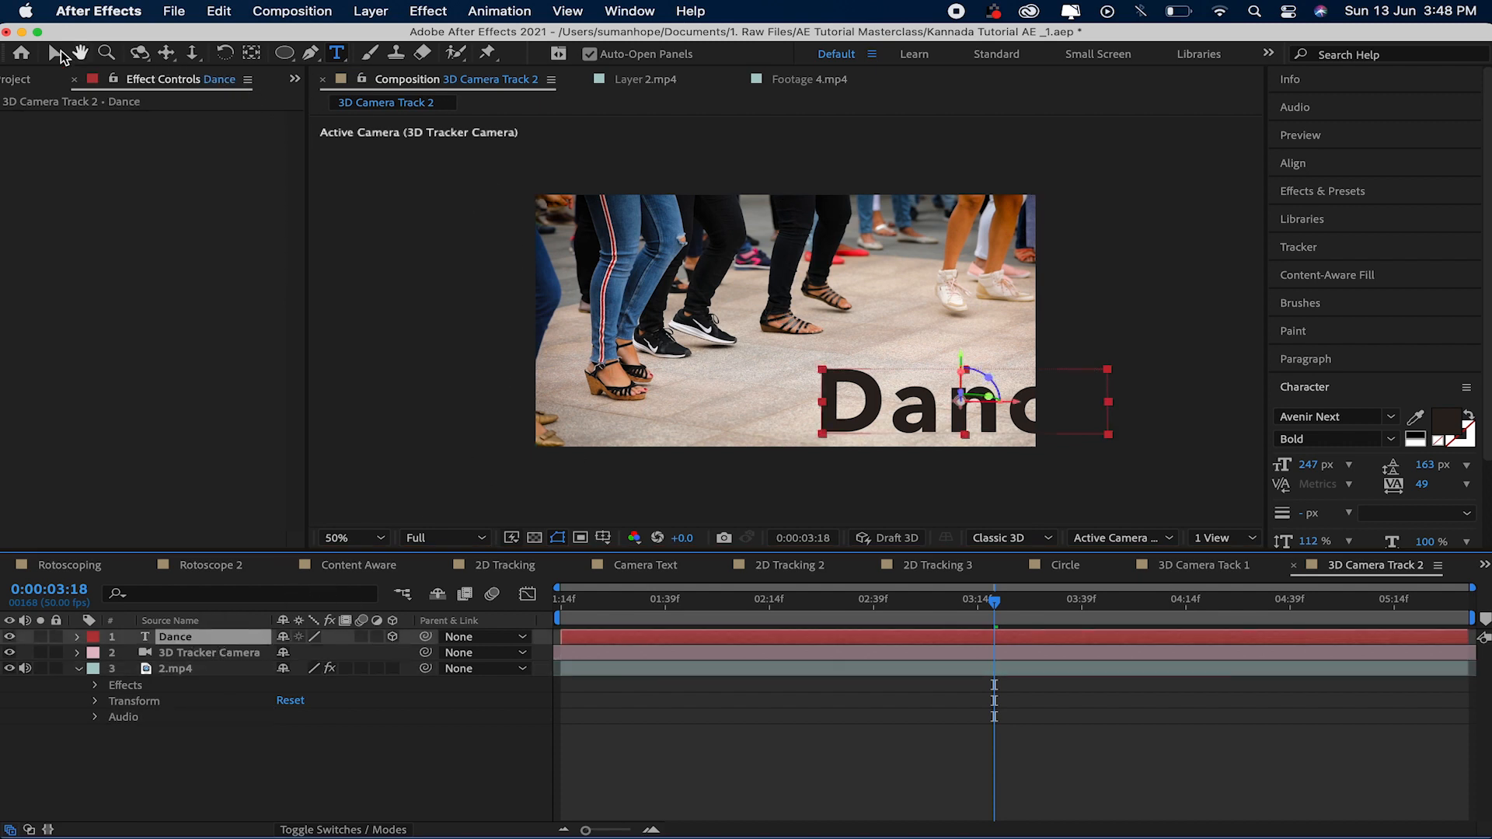
- Move the Dance text left along the floor so the whole word fits inside the frame
click(53, 53)
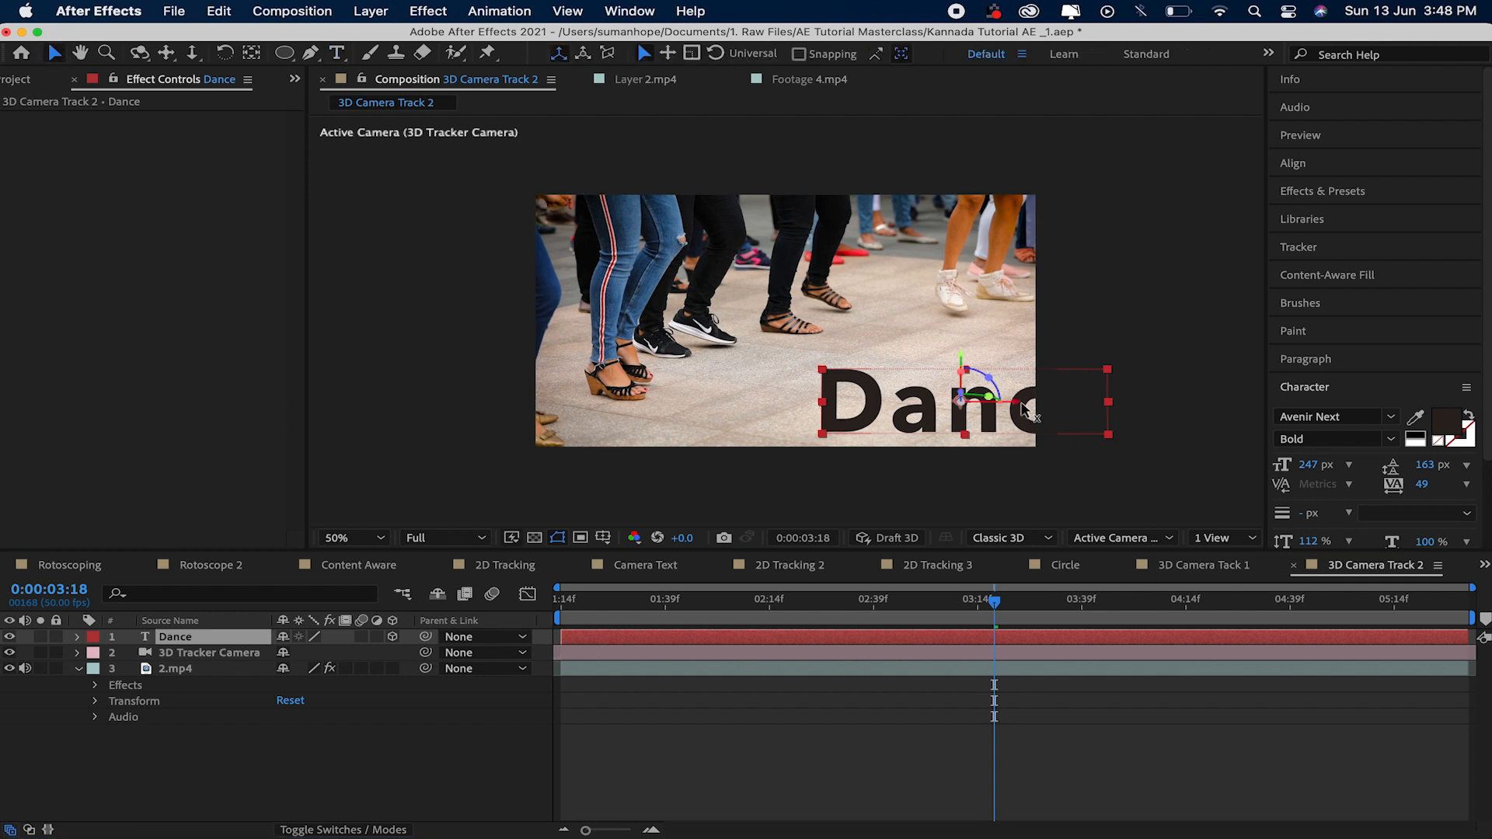
drag(1022, 410, 768, 424)
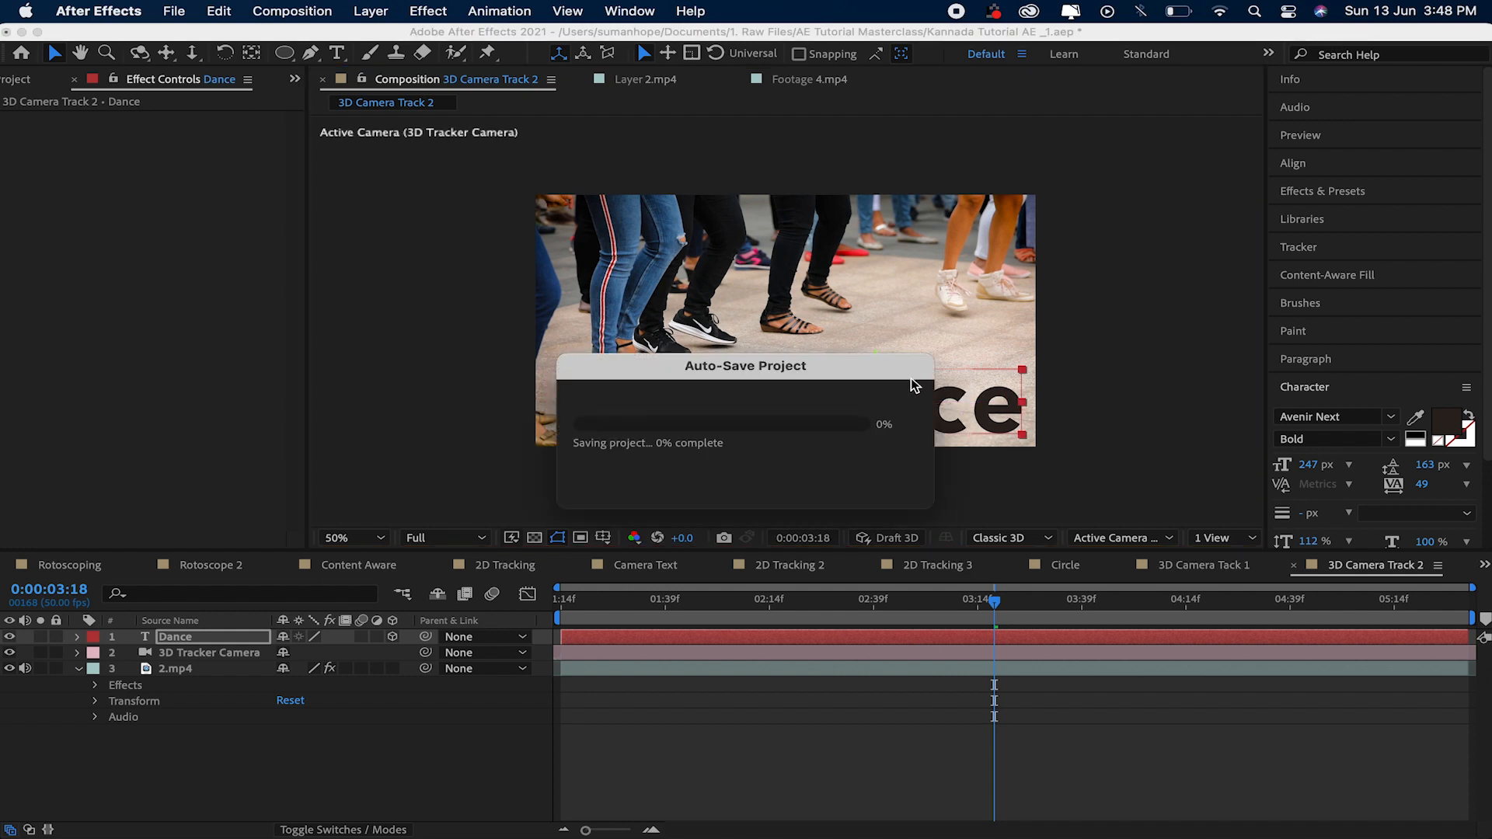
key(period)
drag(860, 396, 760, 222)
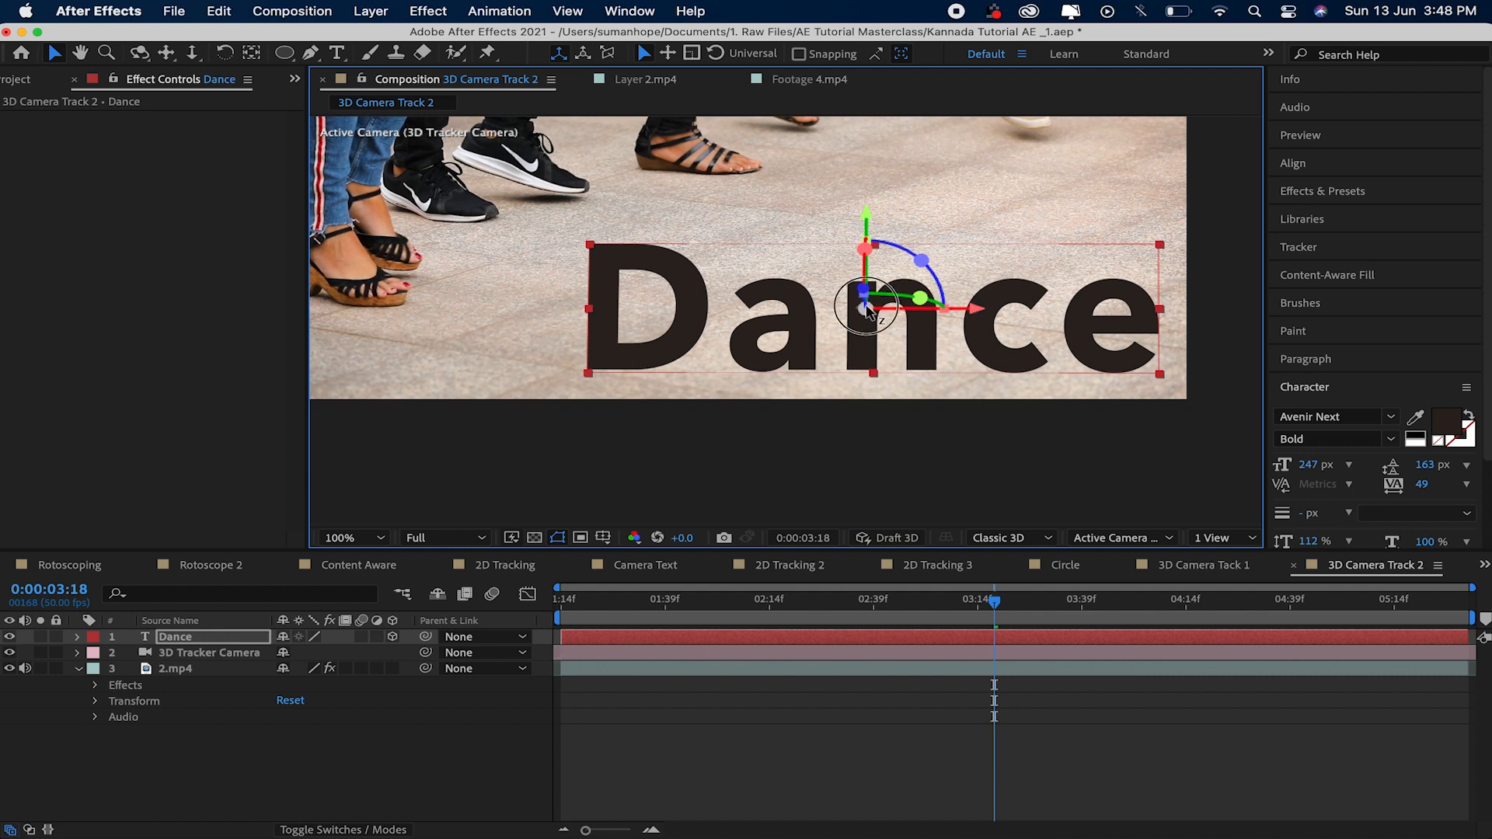
drag(869, 309, 874, 210)
drag(974, 294, 941, 295)
scroll(716, 315, down, 3)
scroll(718, 317, up, 2)
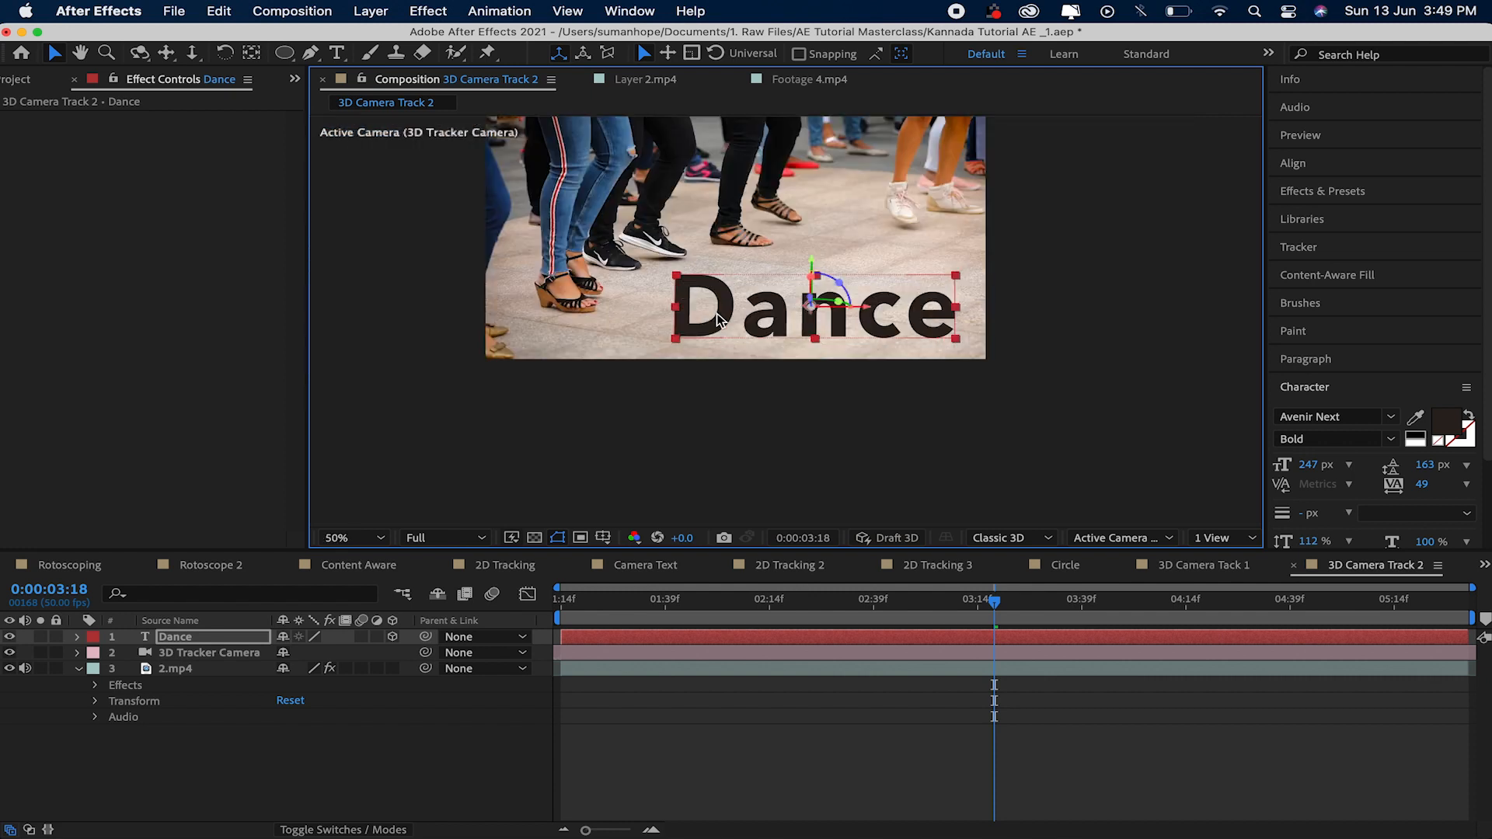
- Retype the letters after the D in capitals so the text layer reads "DANCE"
double_click(748, 321)
click(747, 321)
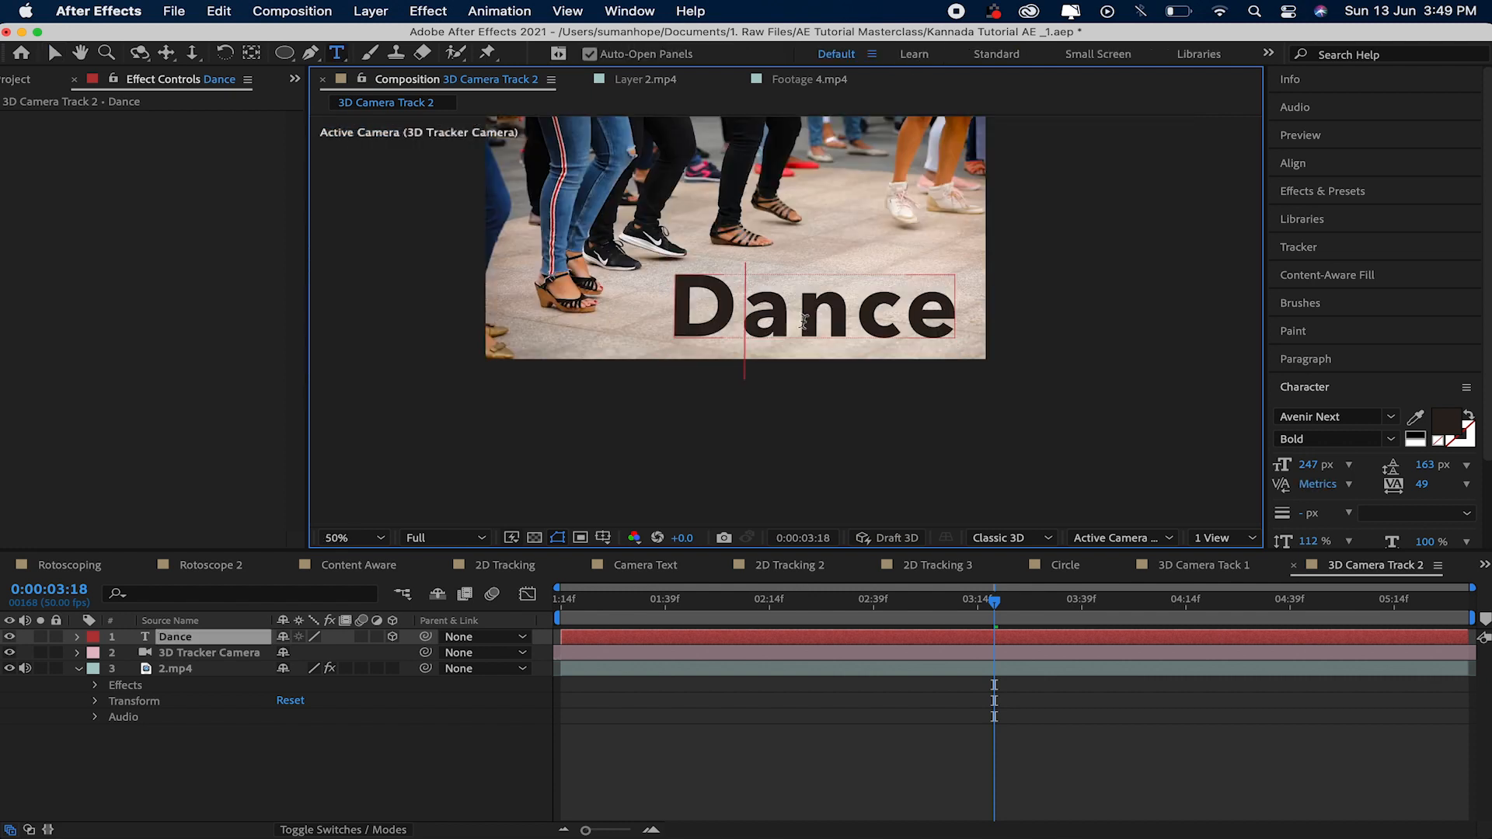
drag(756, 321, 909, 321)
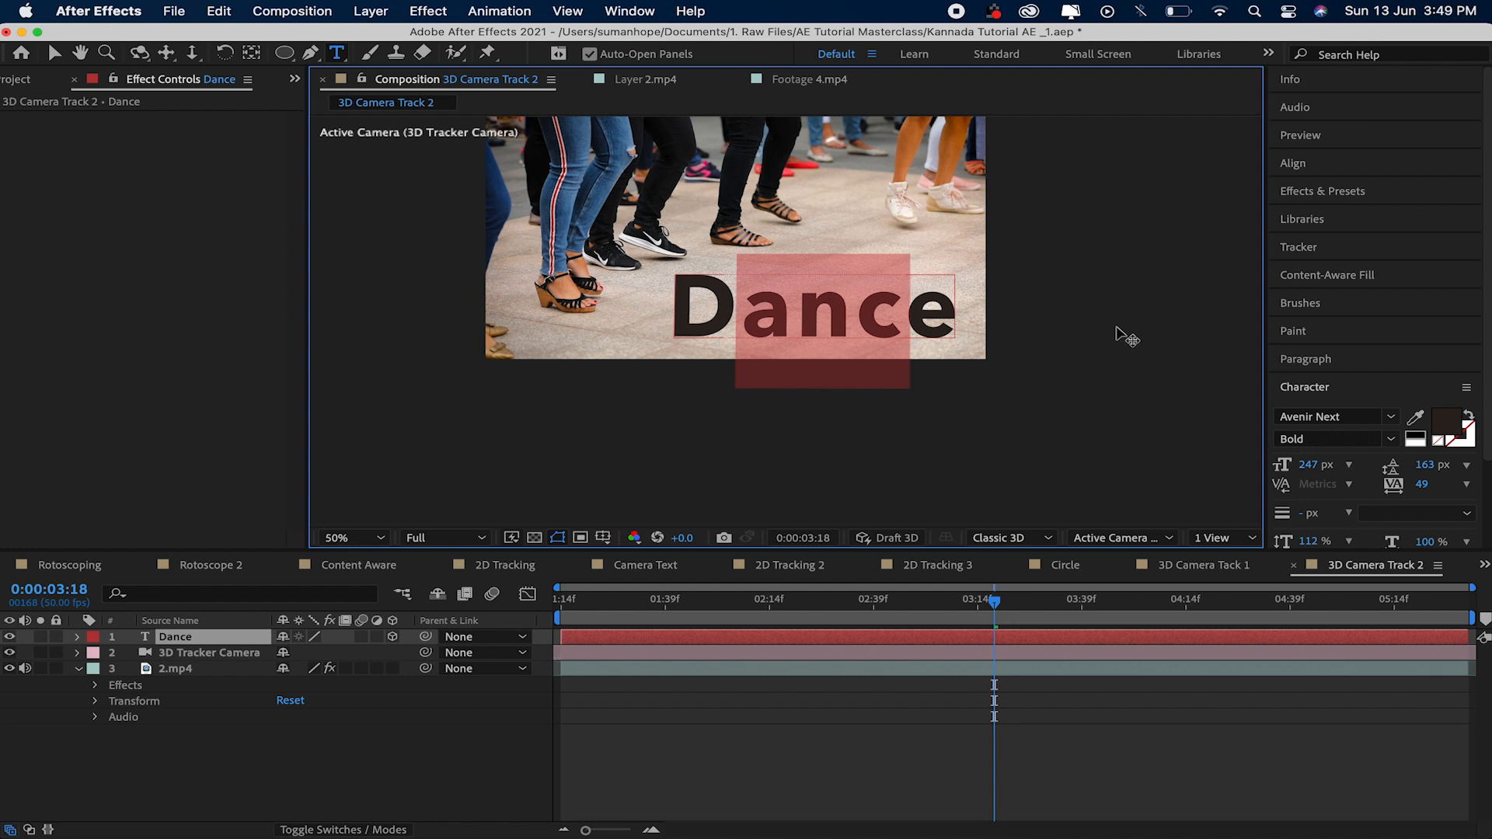
key(BackSpace)
key(Delete)
text(A)
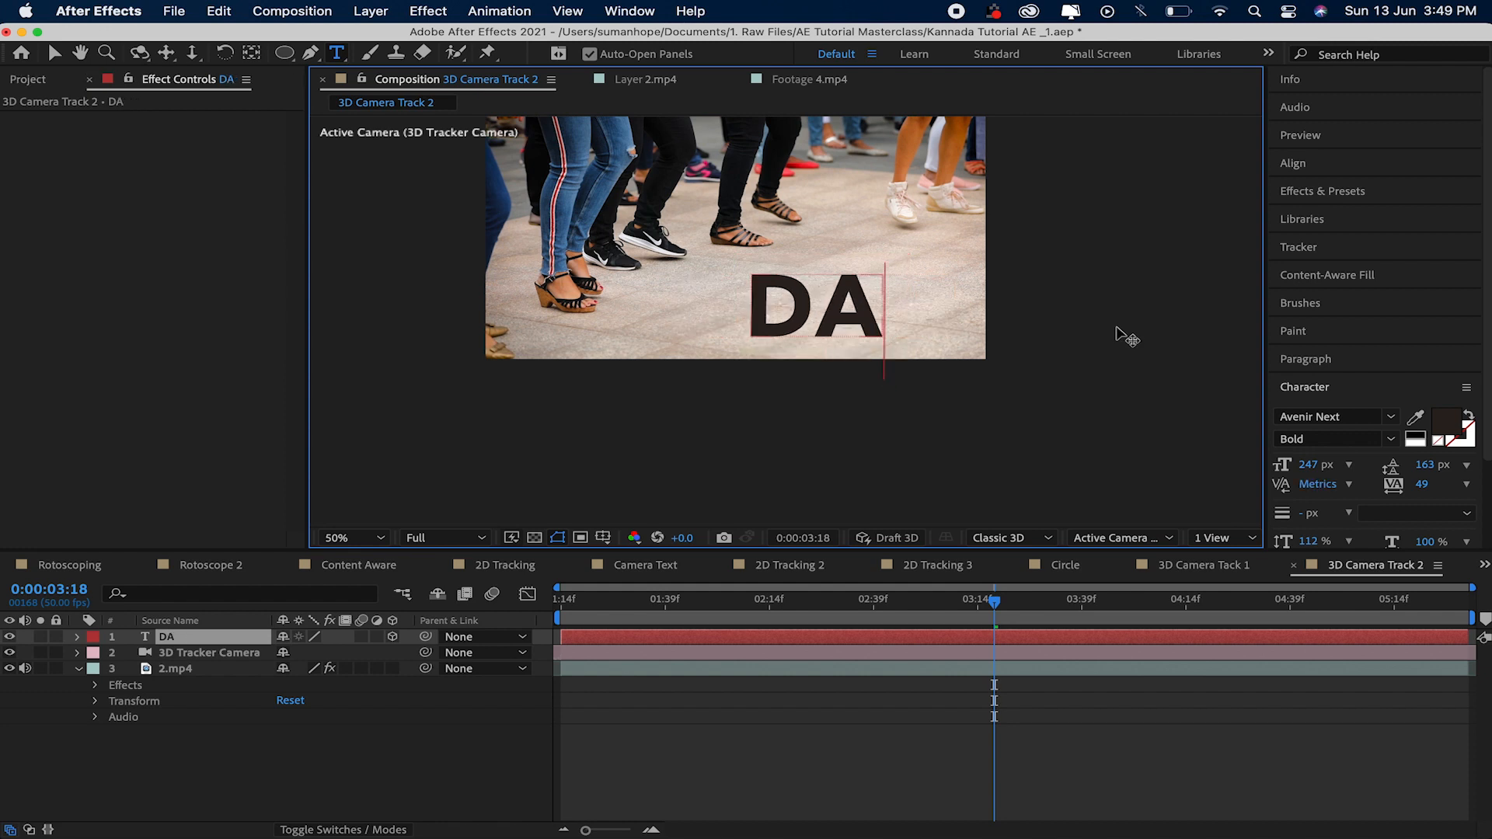
text(NCE)
click(300, 812)
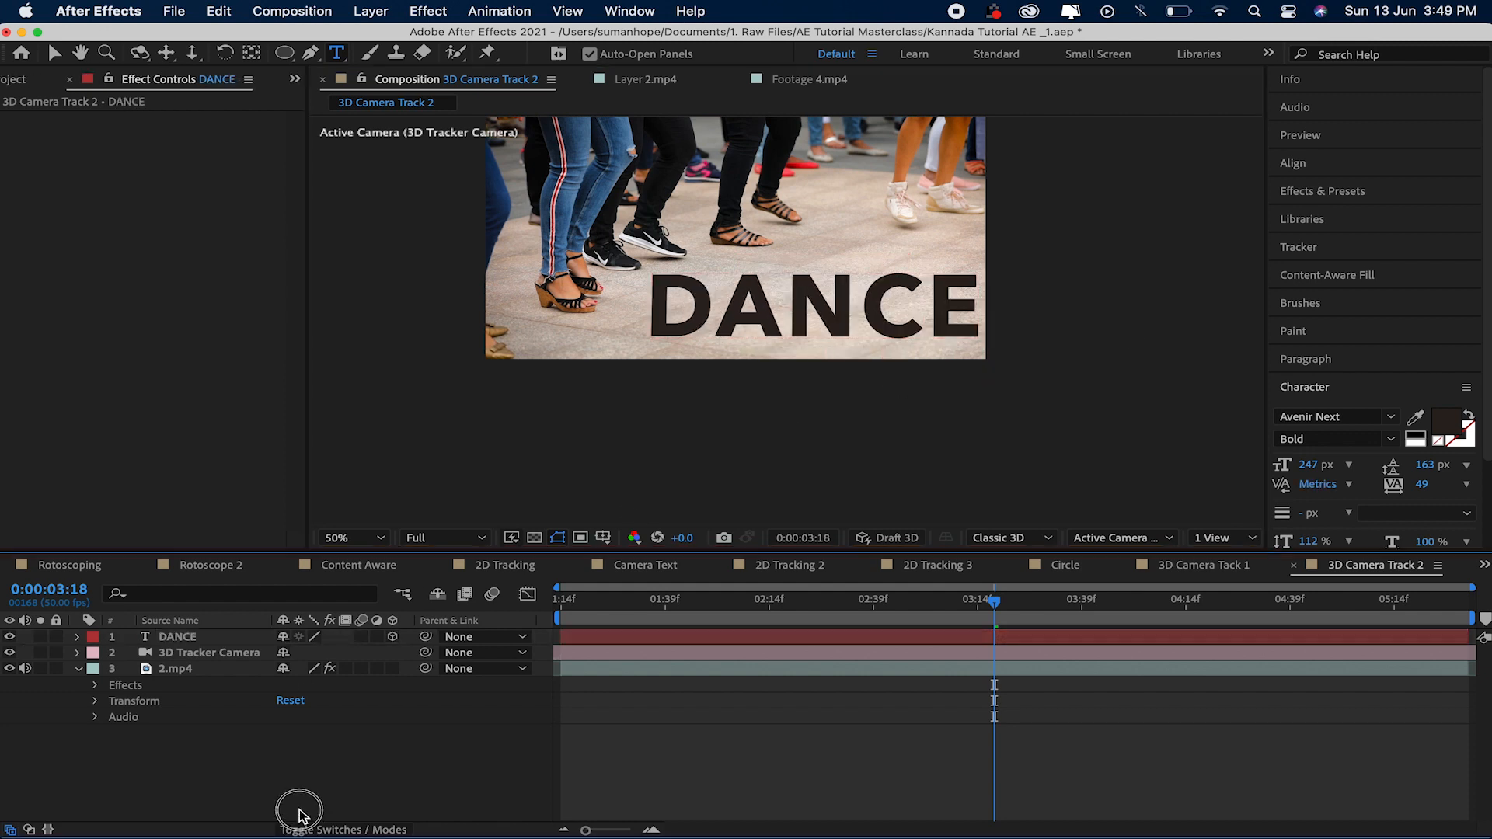
- Set the DANCE text's font to Avenir Next Heavy
click(215, 639)
click(1332, 418)
key(Down)
key(Down)
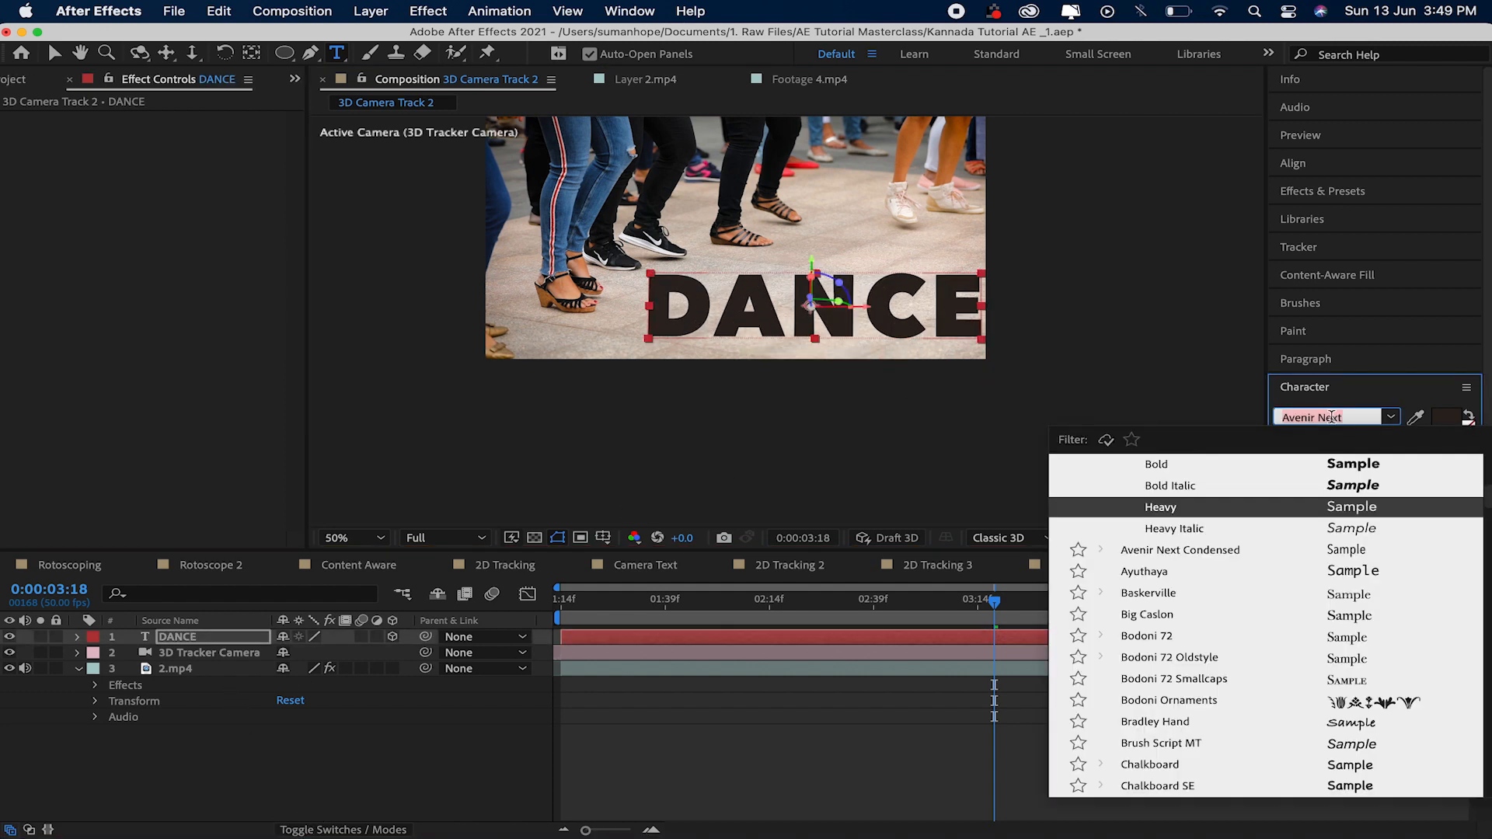
key(Down)
key(Up)
click(243, 763)
key(v)
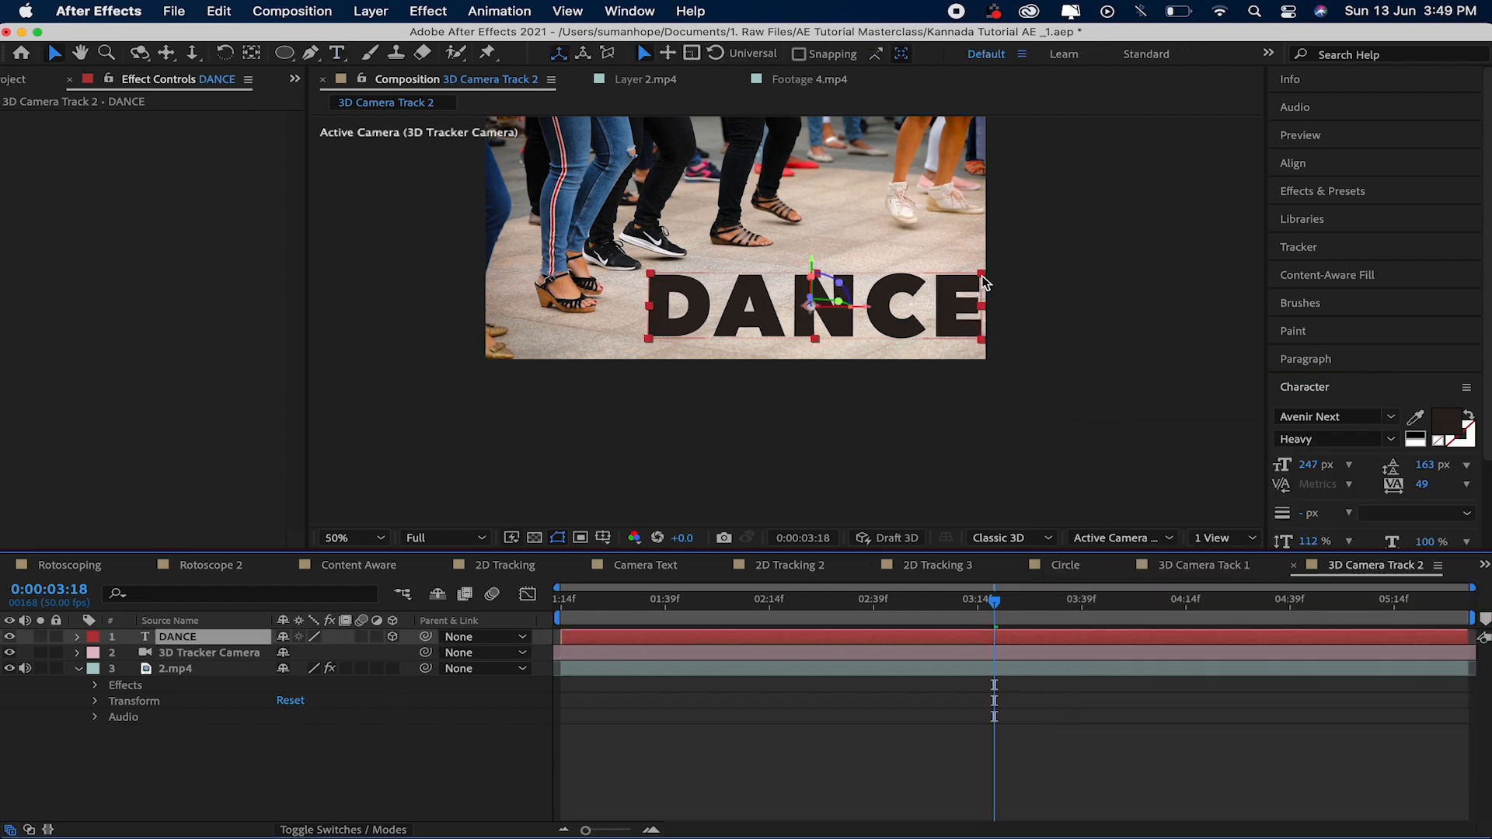
- Shrink the DANCE text and rotate it in 3D to follow the perspective of the tiled floor
drag(983, 277, 852, 292)
key(slash)
key(super+t)
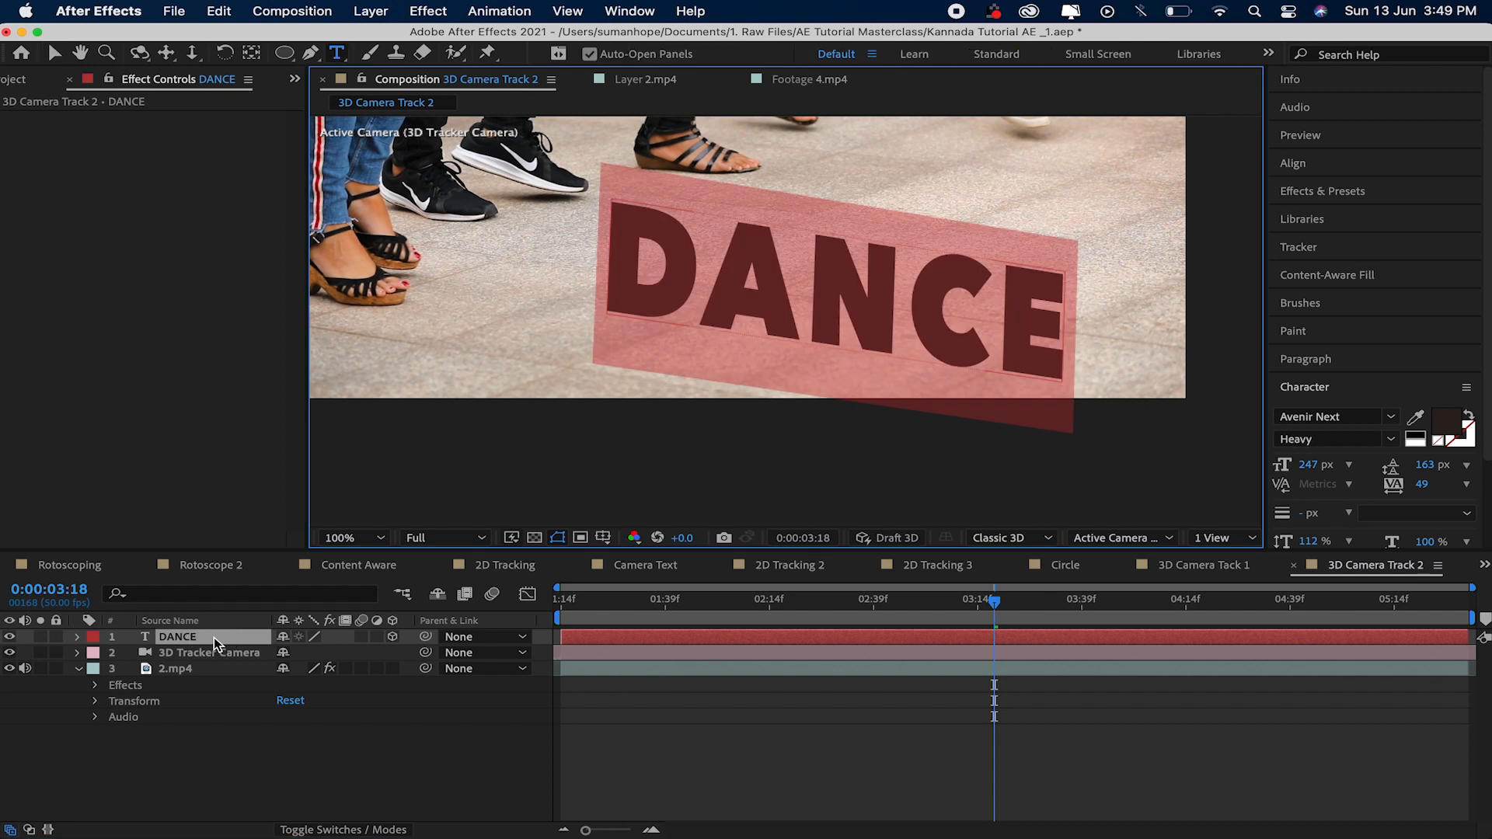
- Add a Bevel and Emboss layer style to the DANCE text layer
right_click(213, 638)
mouse_move(404, 534)
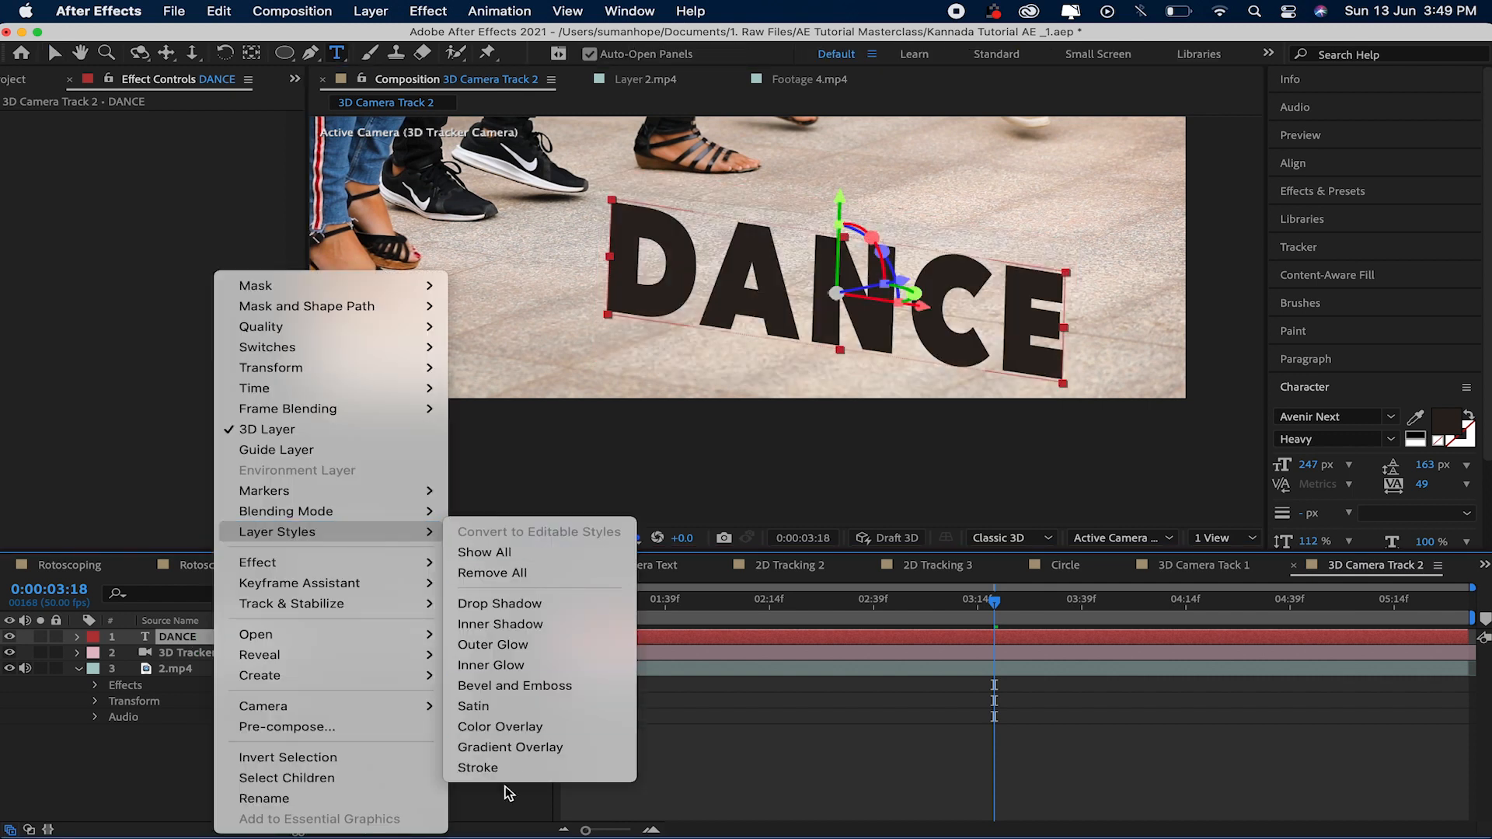
click(542, 694)
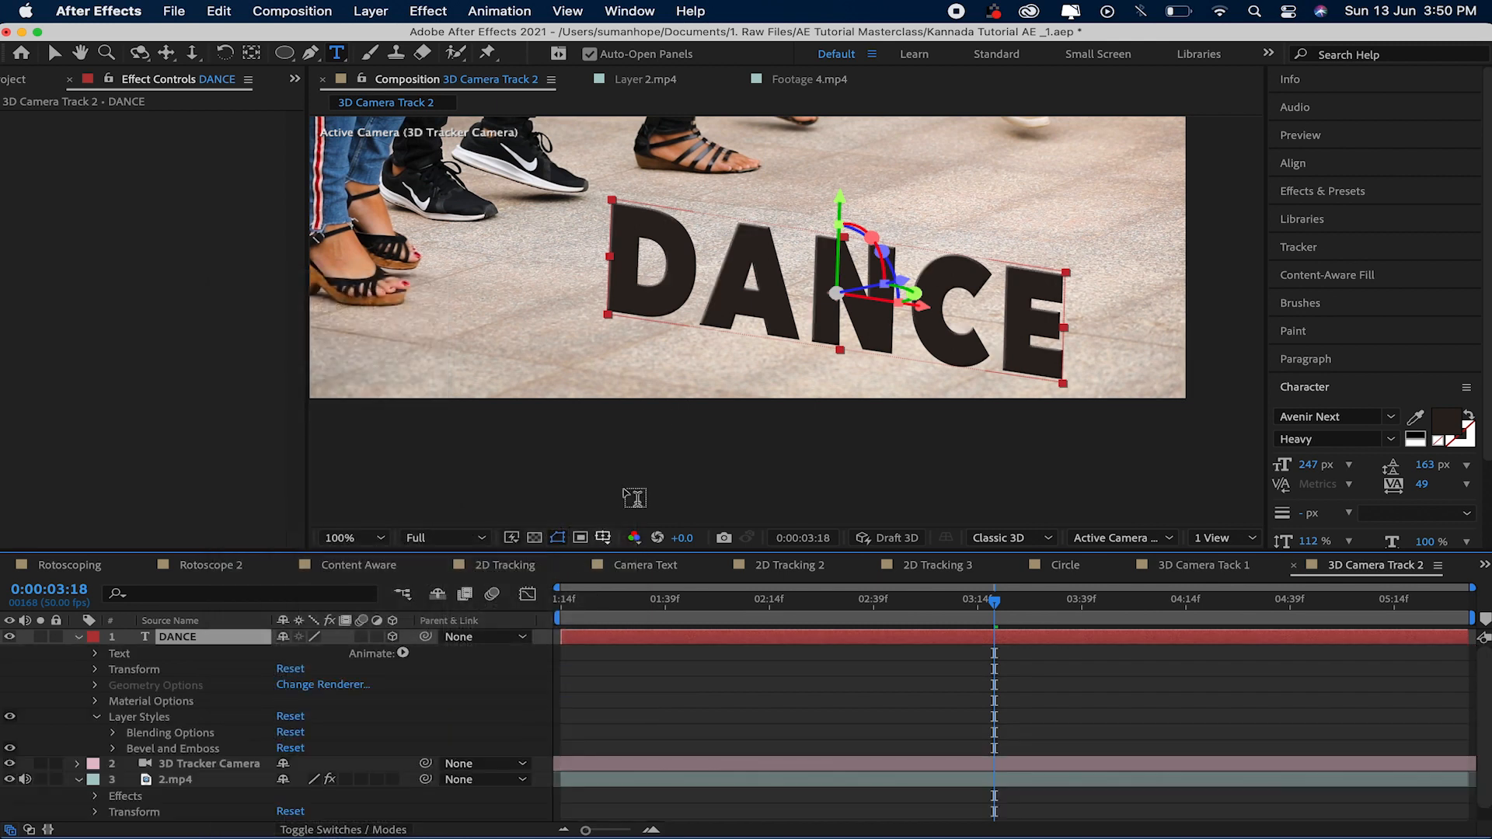
- Set the depth of the DANCE layer's Bevel and Emboss style to 238%
scroll(751, 225, up, 2)
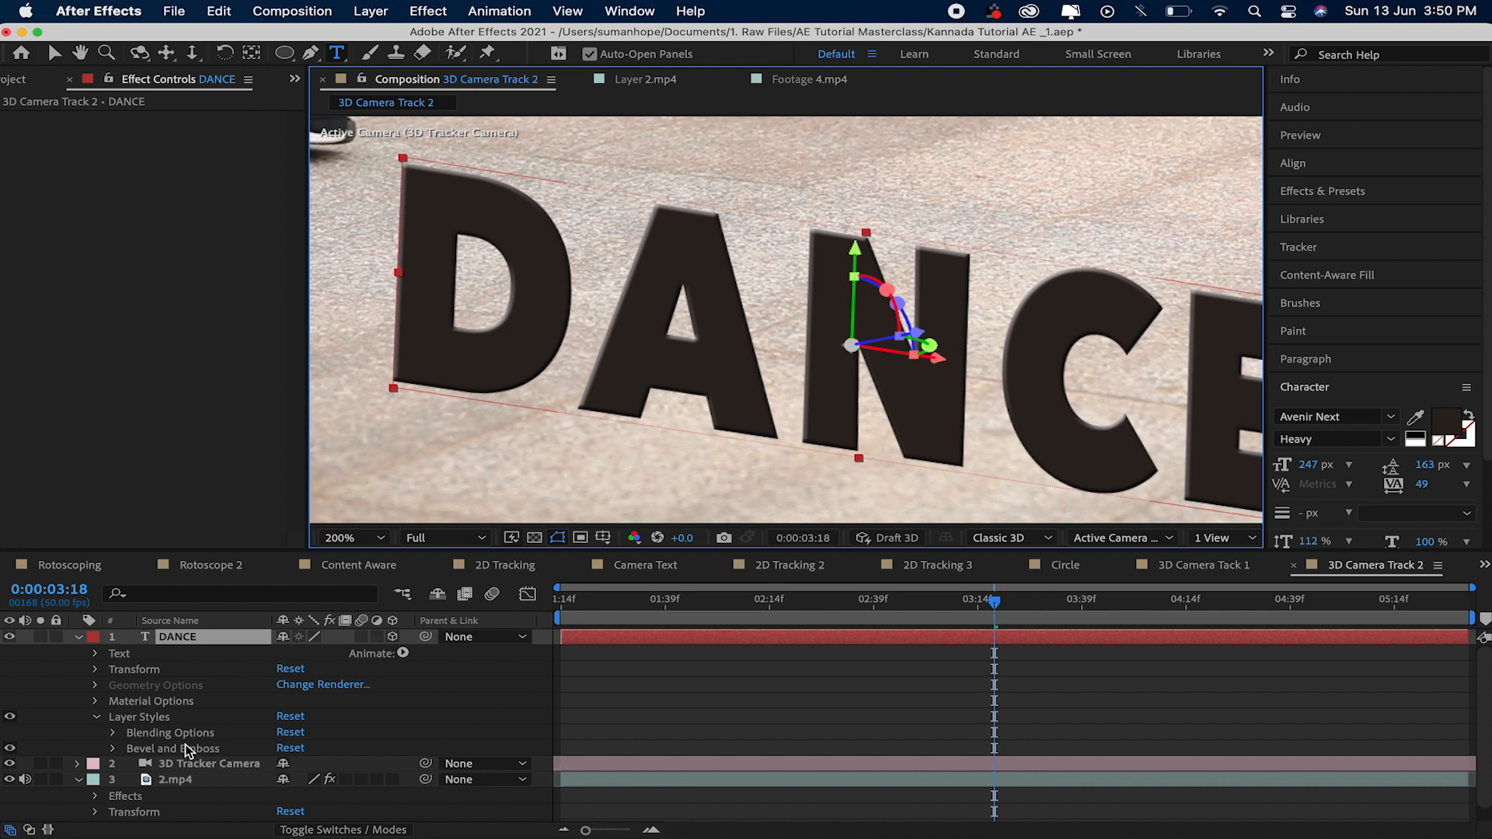
click(114, 750)
scroll(322, 760, down, 3)
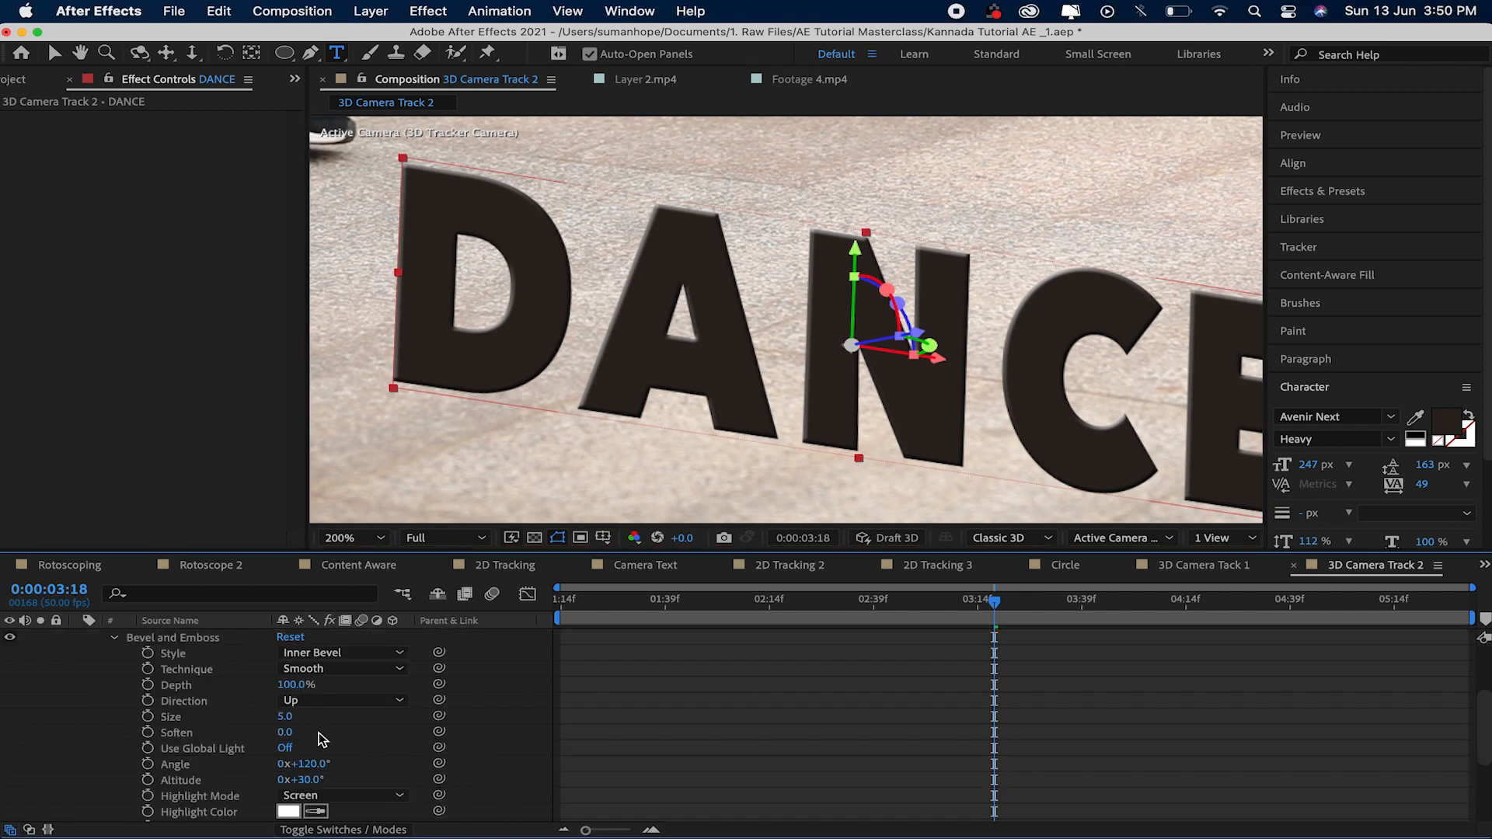
drag(291, 685, 803, 651)
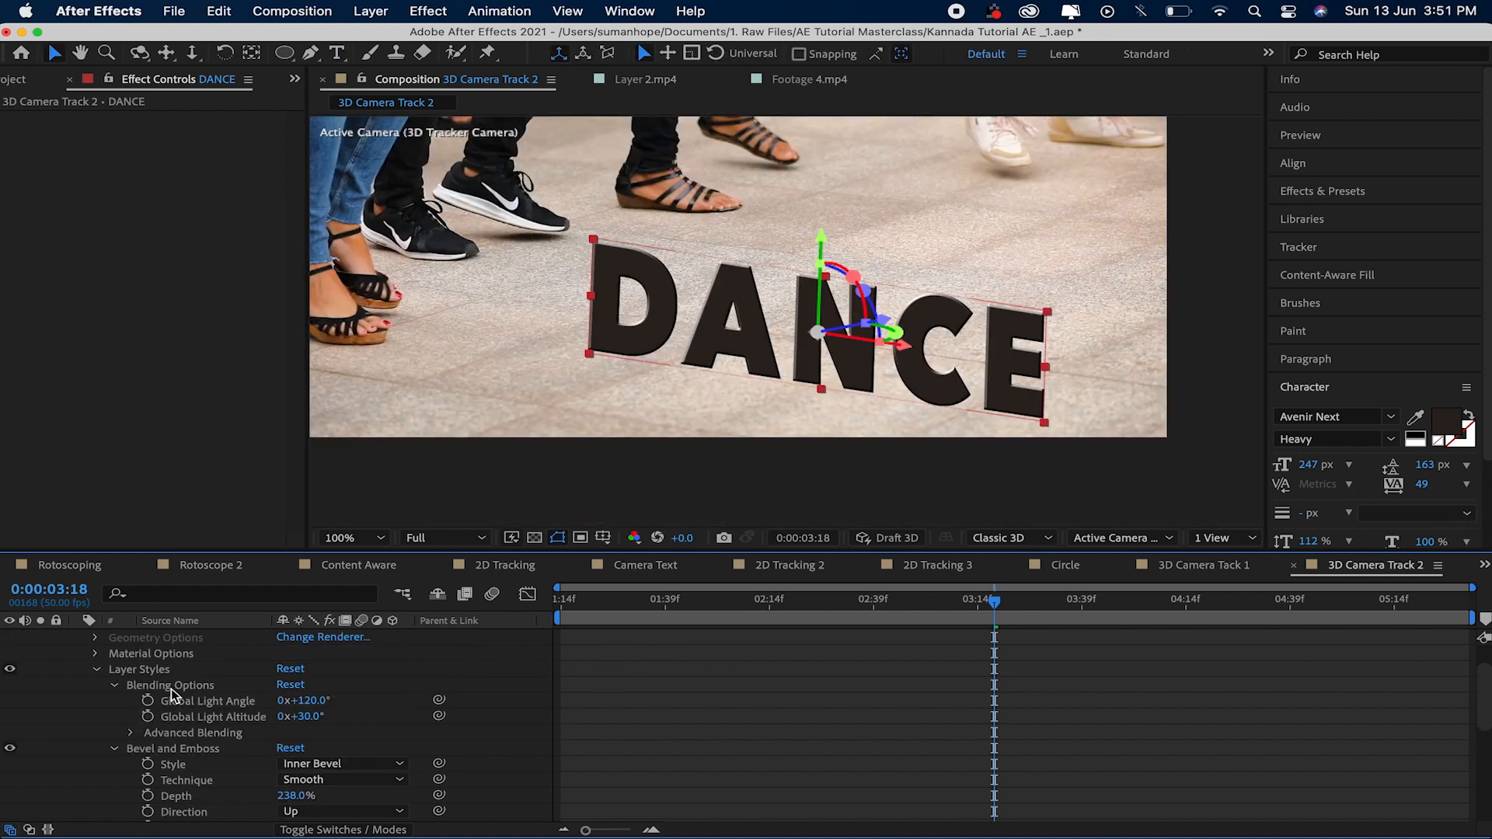
- Set the Global Light Angle in the DANCE layer's blending options to 1x+47°
click(191, 687)
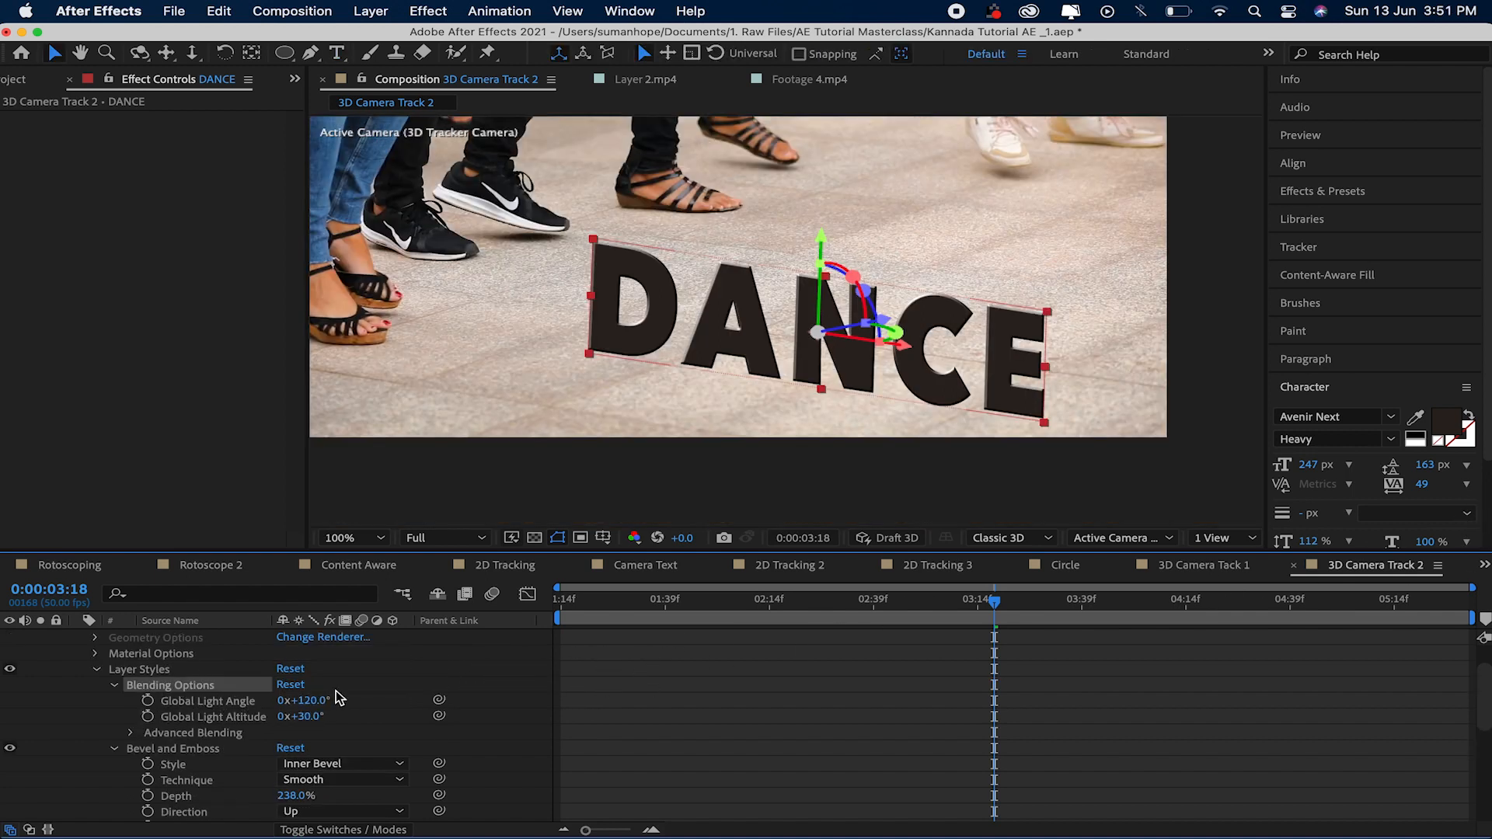
scroll(758, 290, up, 2)
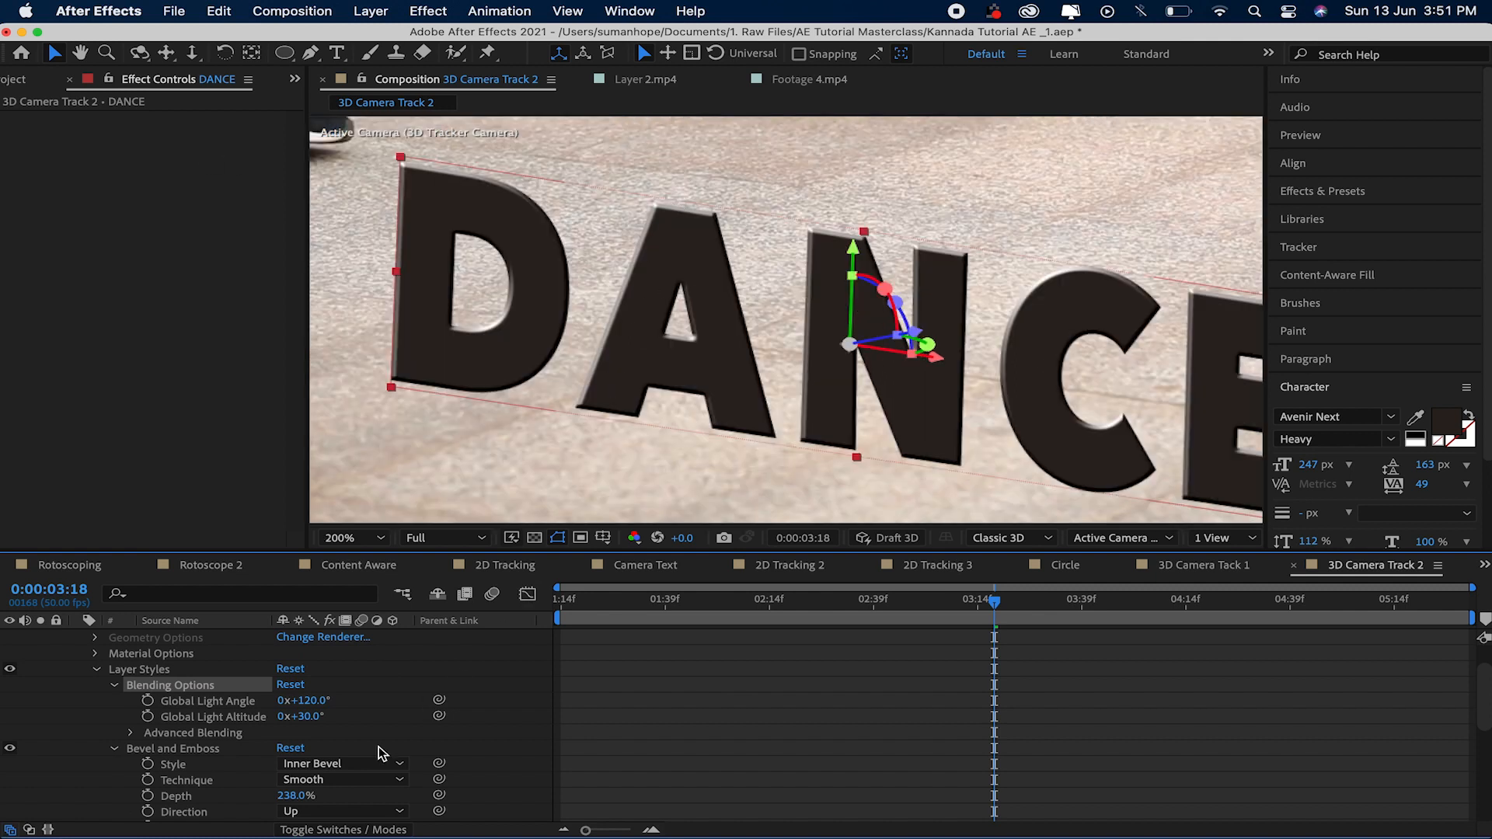
drag(303, 701, 643, 706)
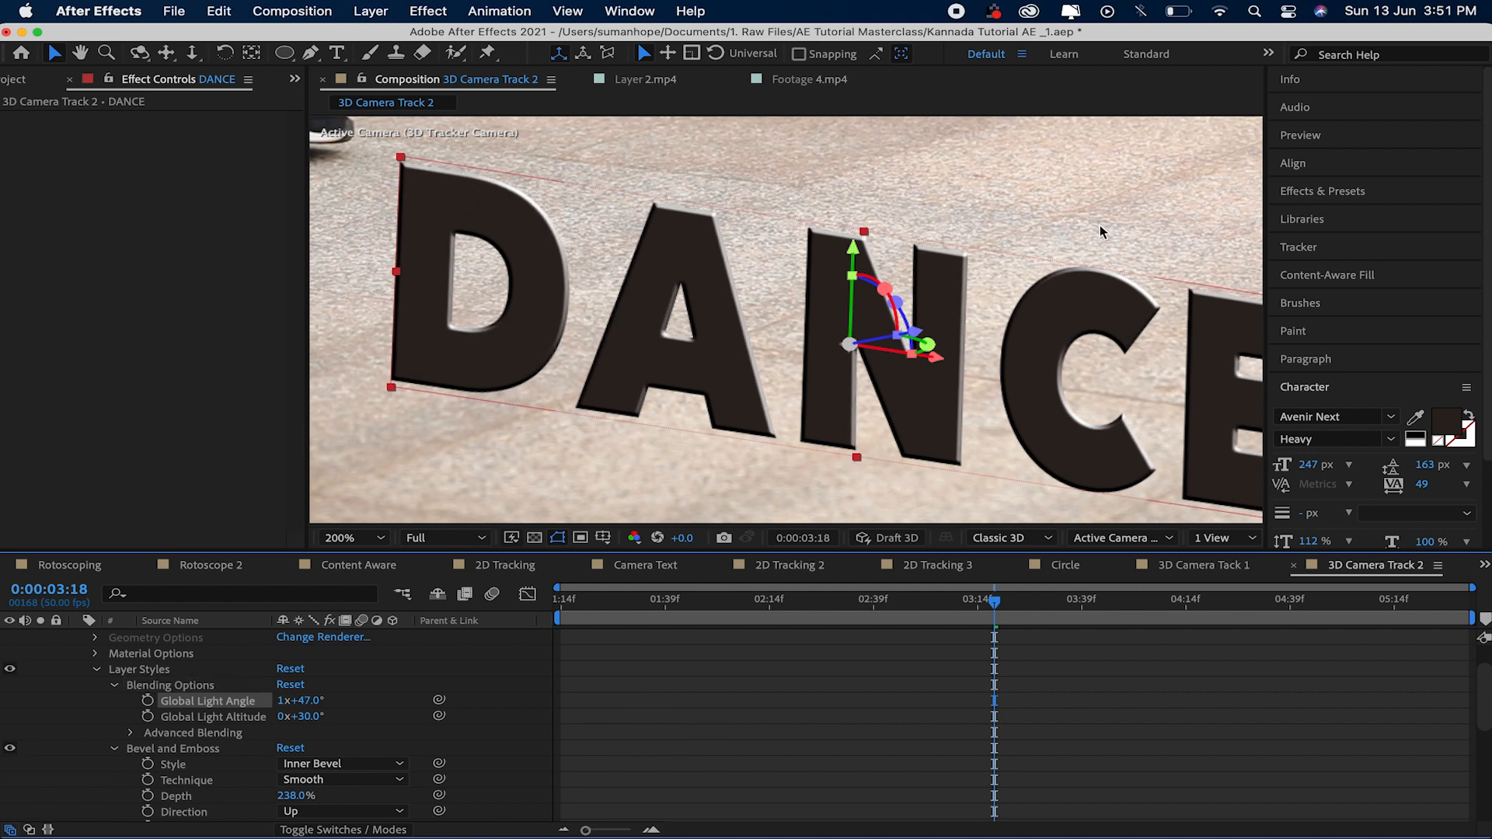
- Rotate the DANCE text about 41° around its vertical axis so it faces the camera
scroll(1100, 232, down, 2)
scroll(1100, 232, up, 3)
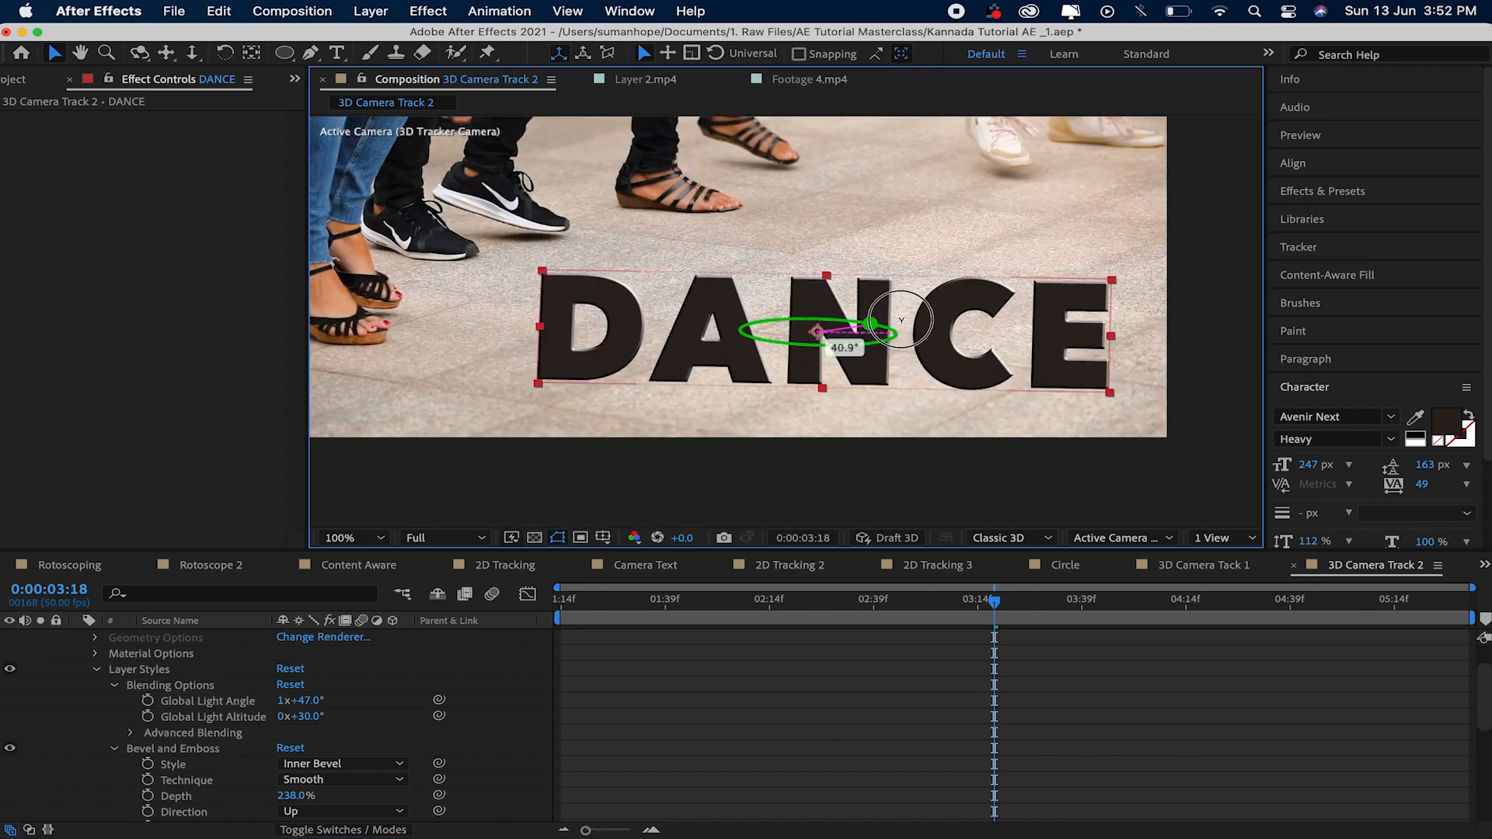
mouse_move(901, 319)
mouse_down()
mouse_move(888, 339)
mouse_move(900, 315)
mouse_up()
scroll(910, 323, down, 1)
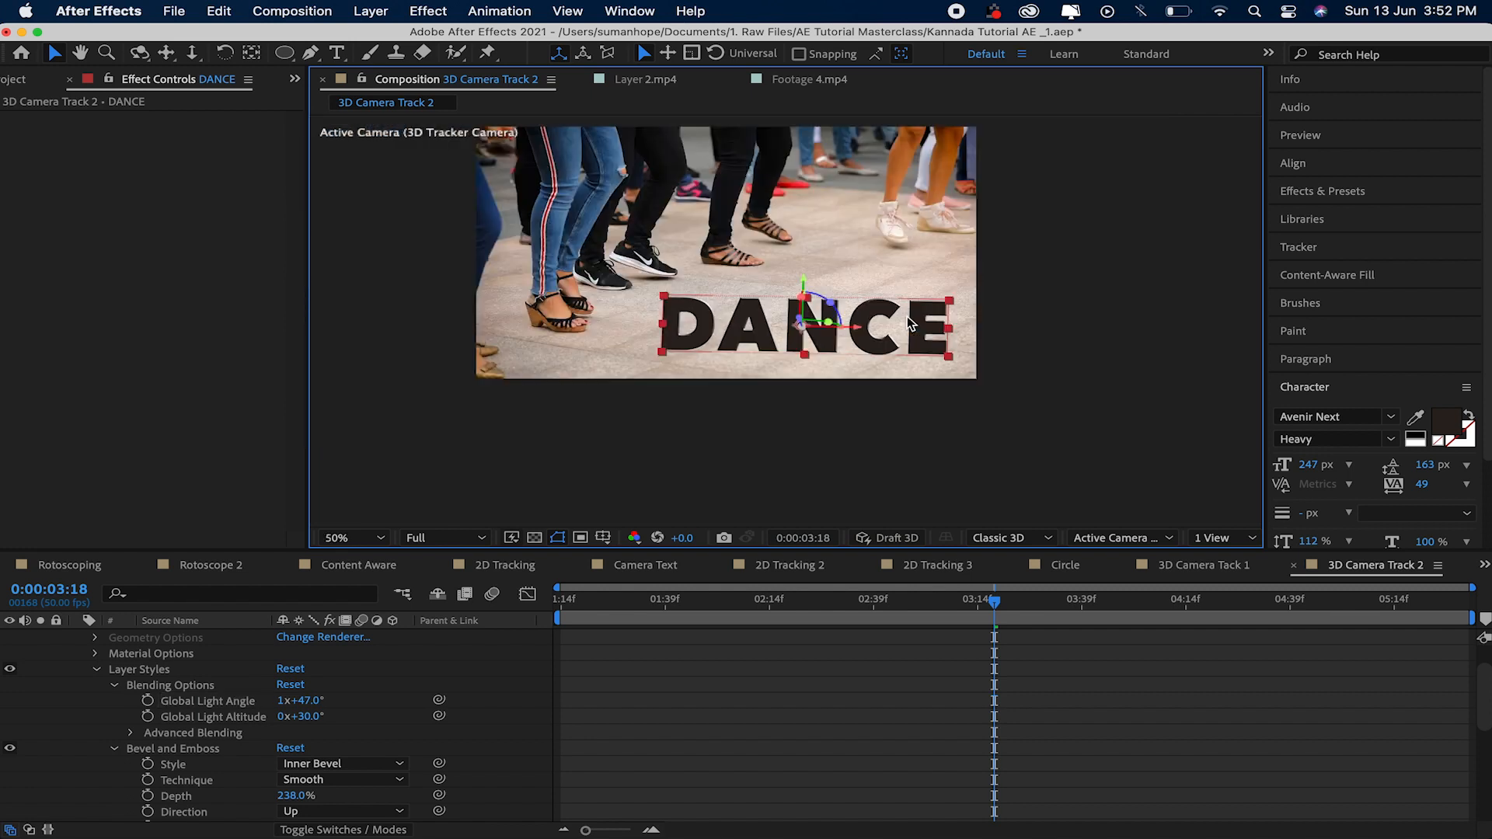
scroll(910, 324, up, 1)
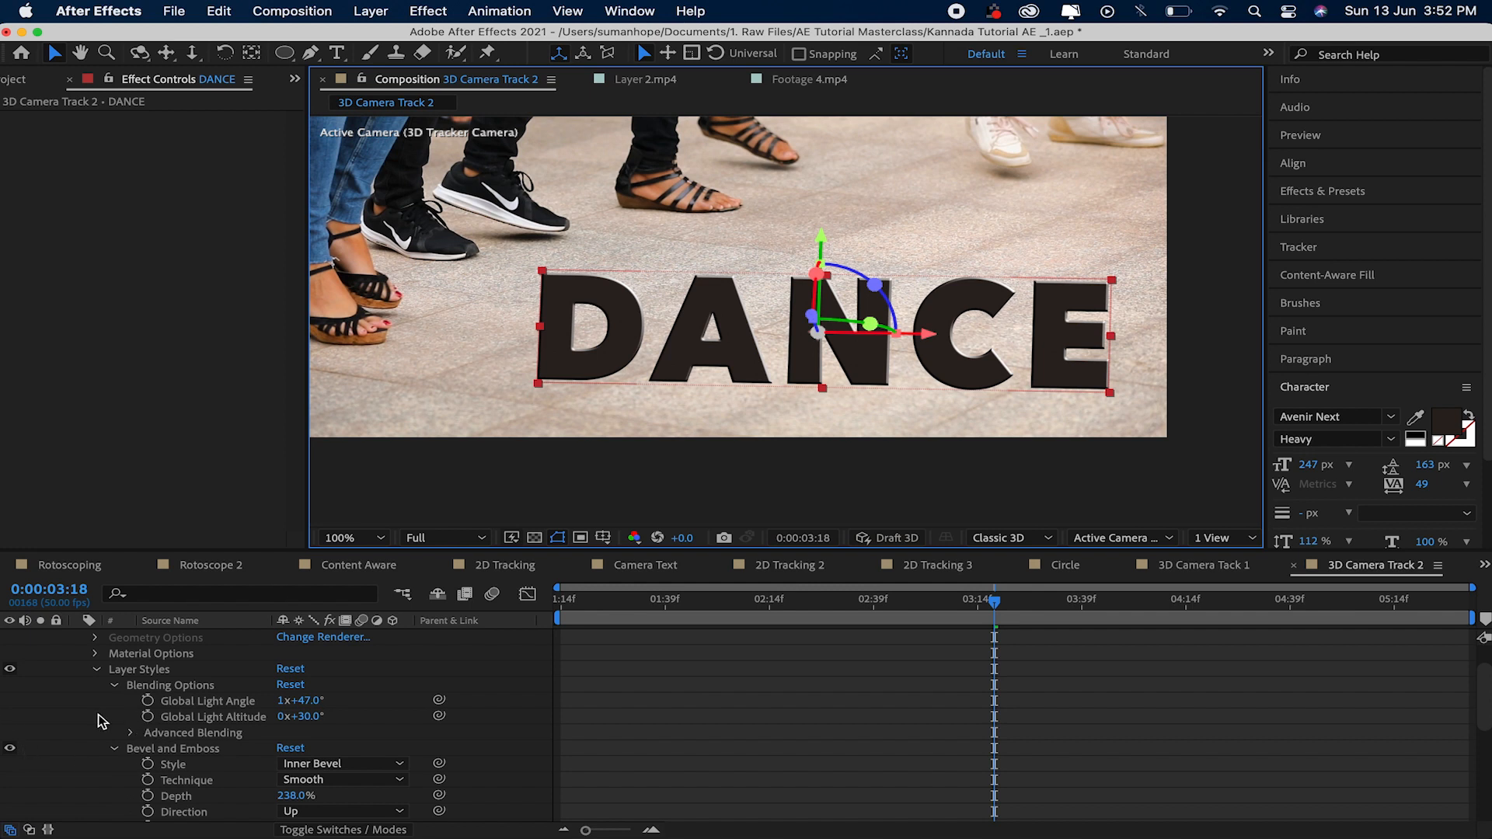
- Collapse the DANCE layer's properties and duplicate the layer
scroll(101, 722, up, 3)
click(79, 637)
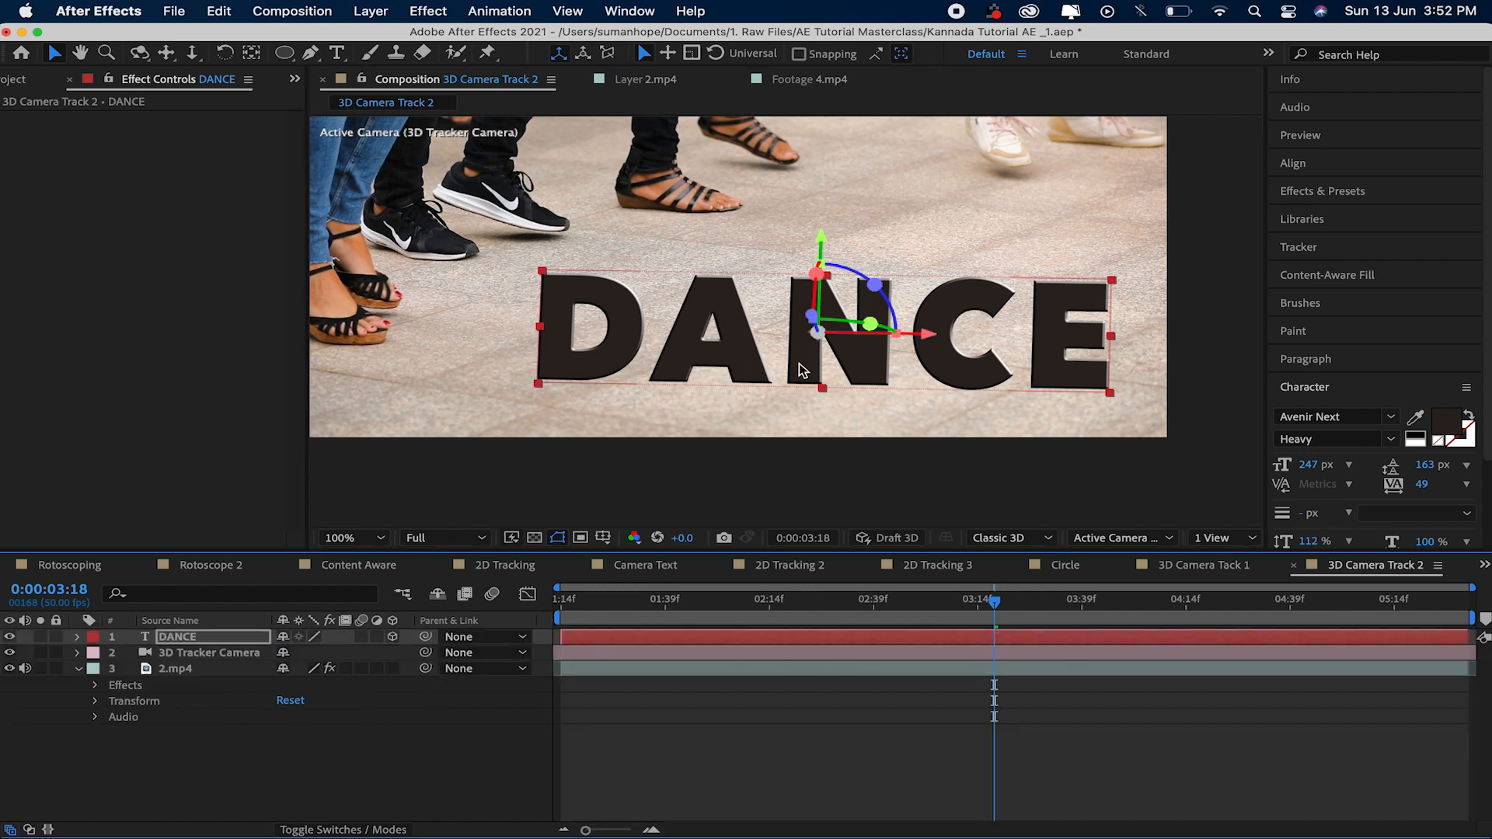
click(194, 639)
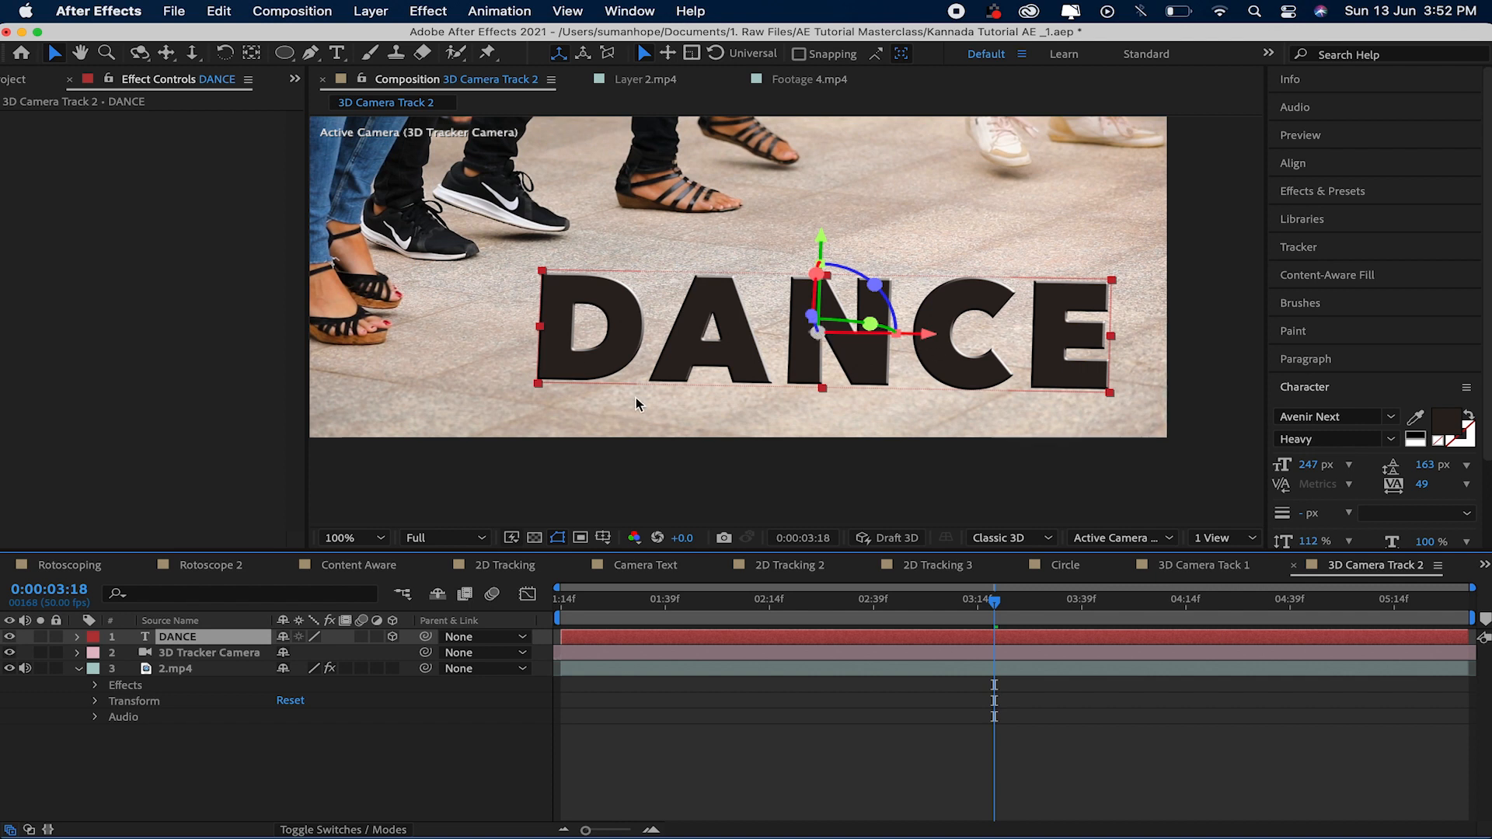
key(super+d)
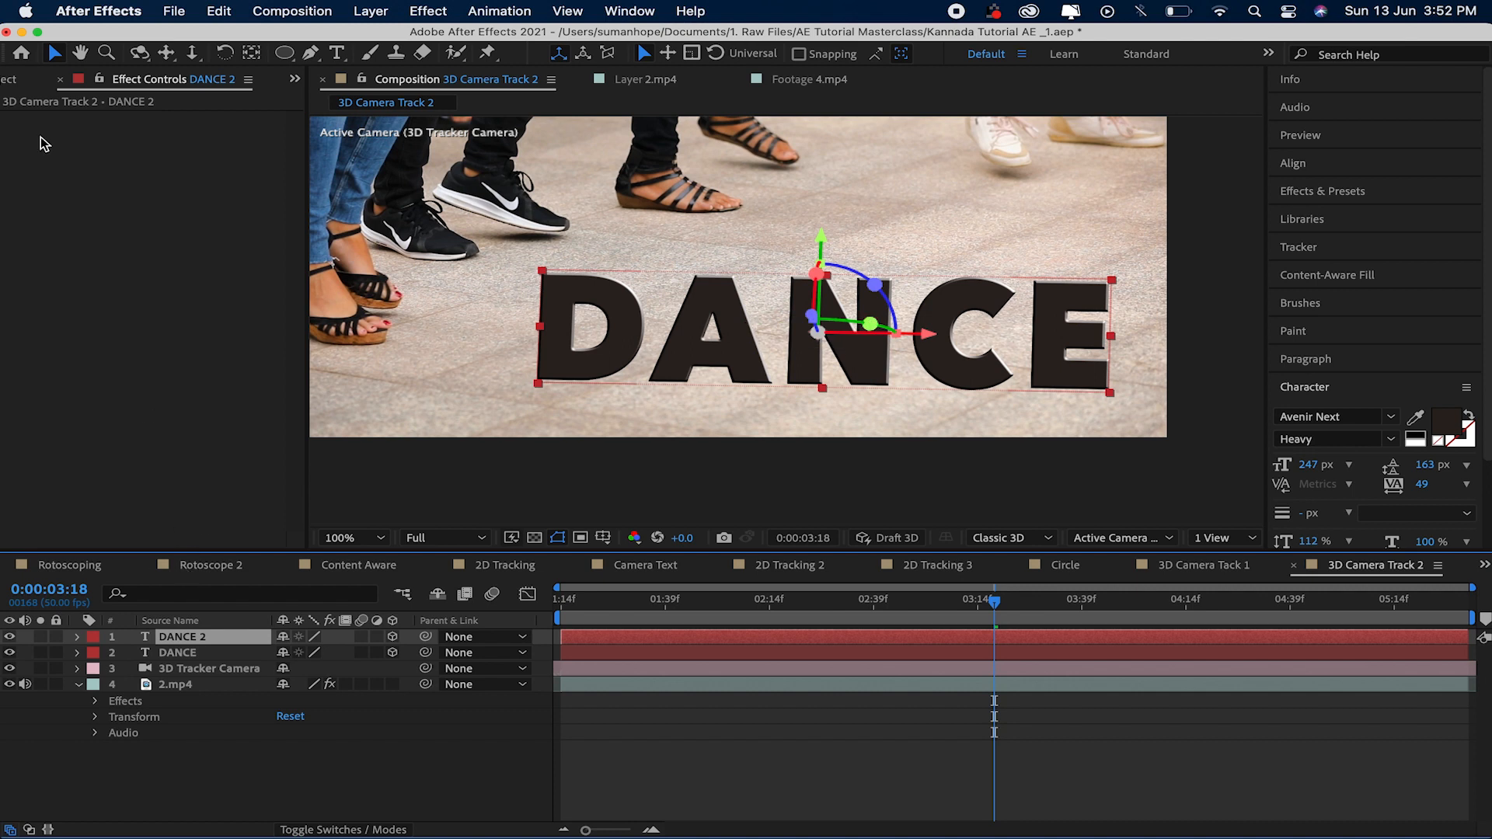
click(220, 12)
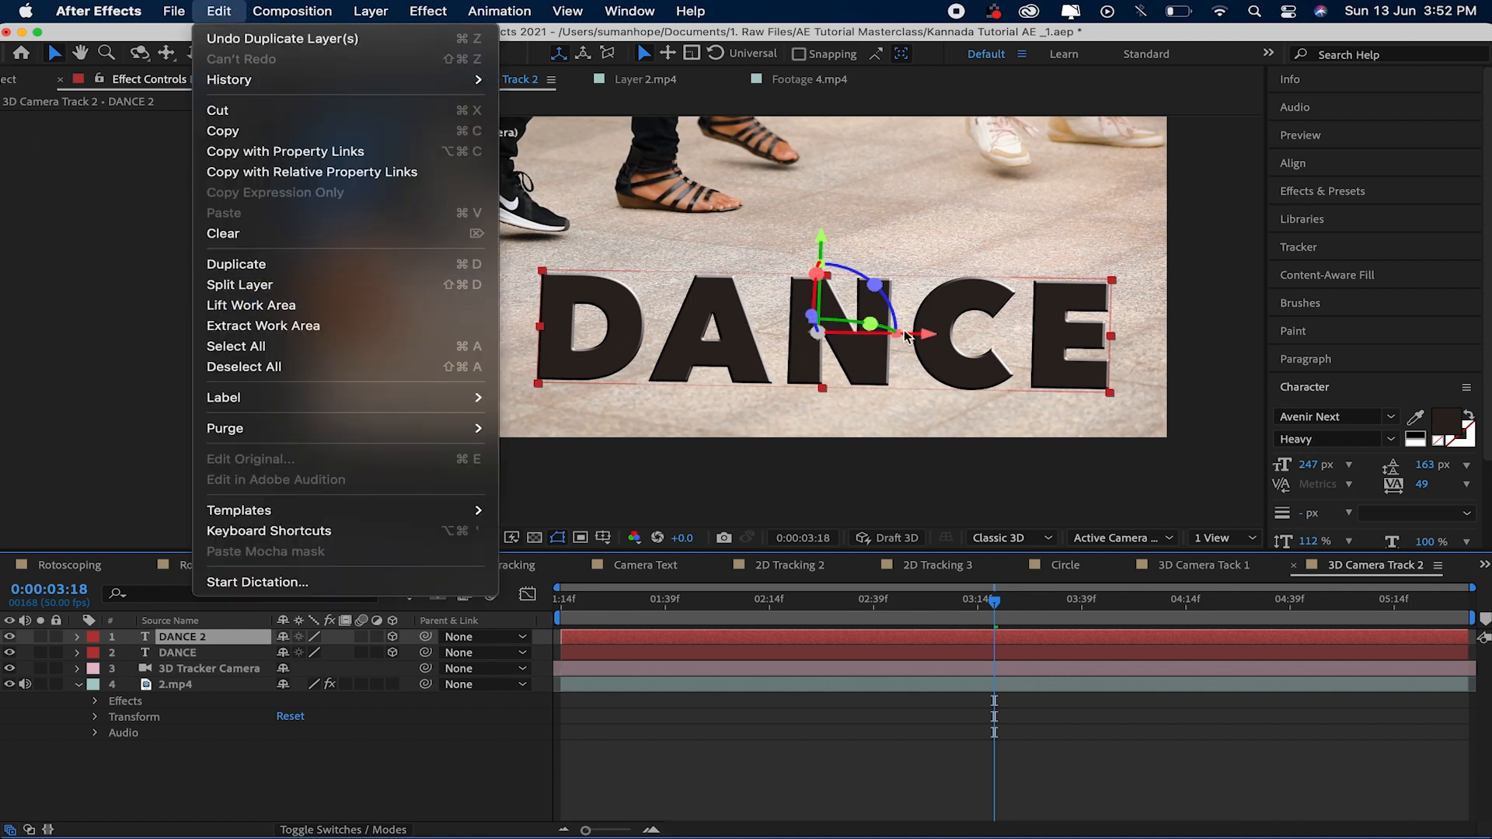
- Rename the duplicated DANCE text layer as Shadow
right_click(185, 639)
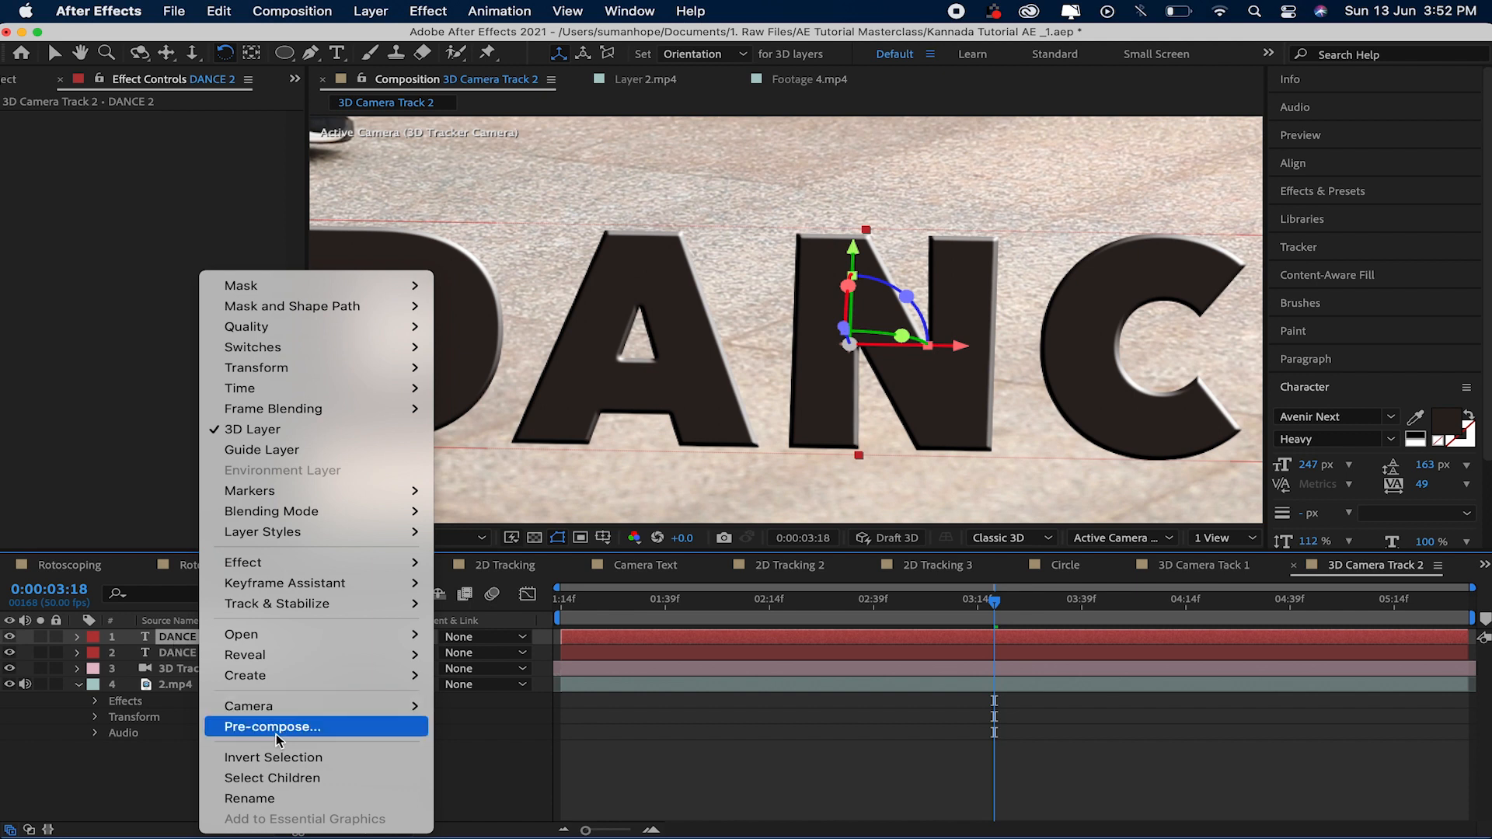
click(264, 799)
text(Shadow)
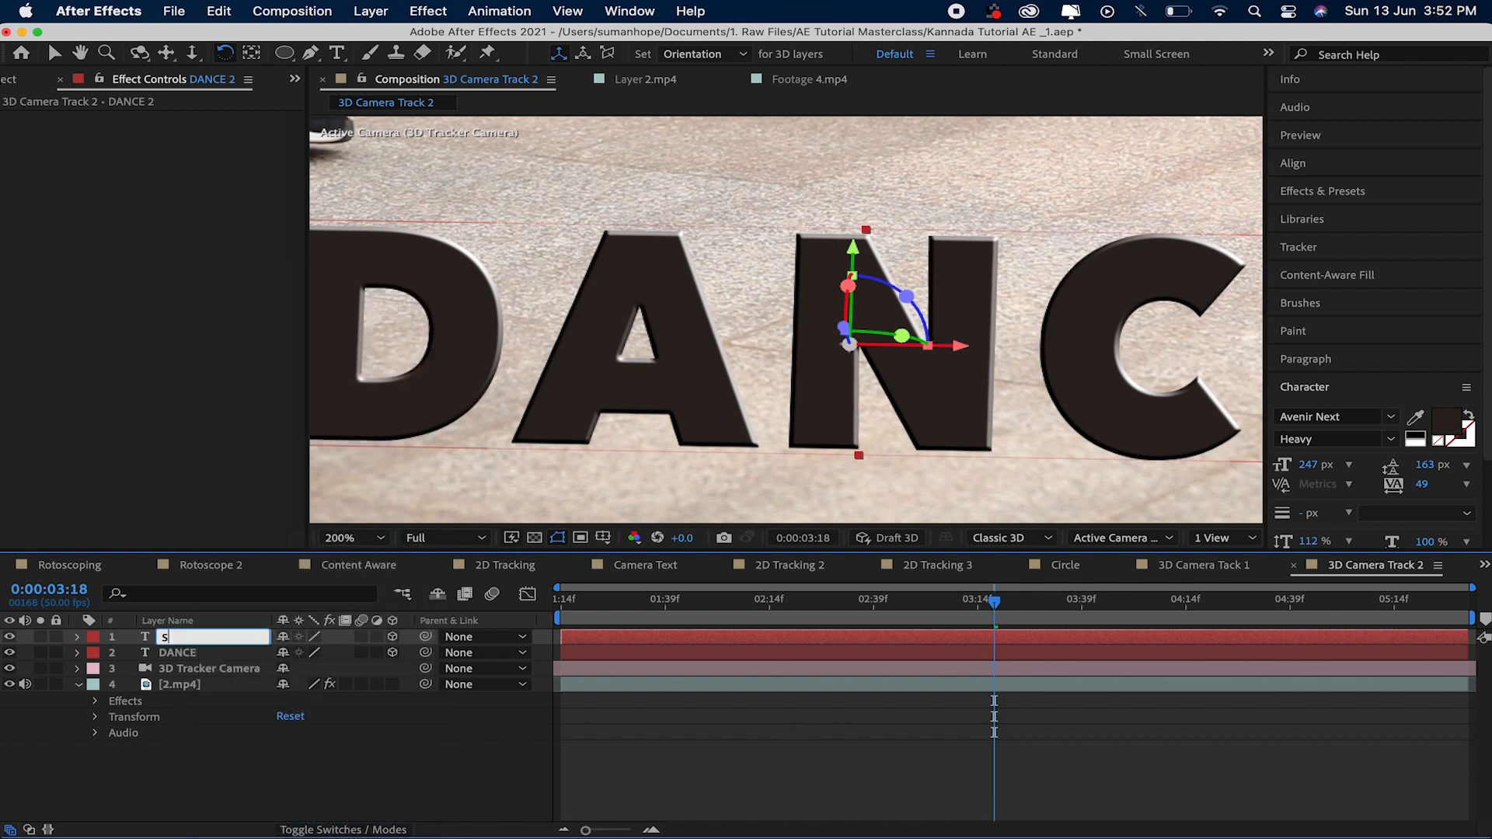
key(Return)
- Set the Shadow layer's X Rotation to 90° to lay it flat on the floor
key(r)
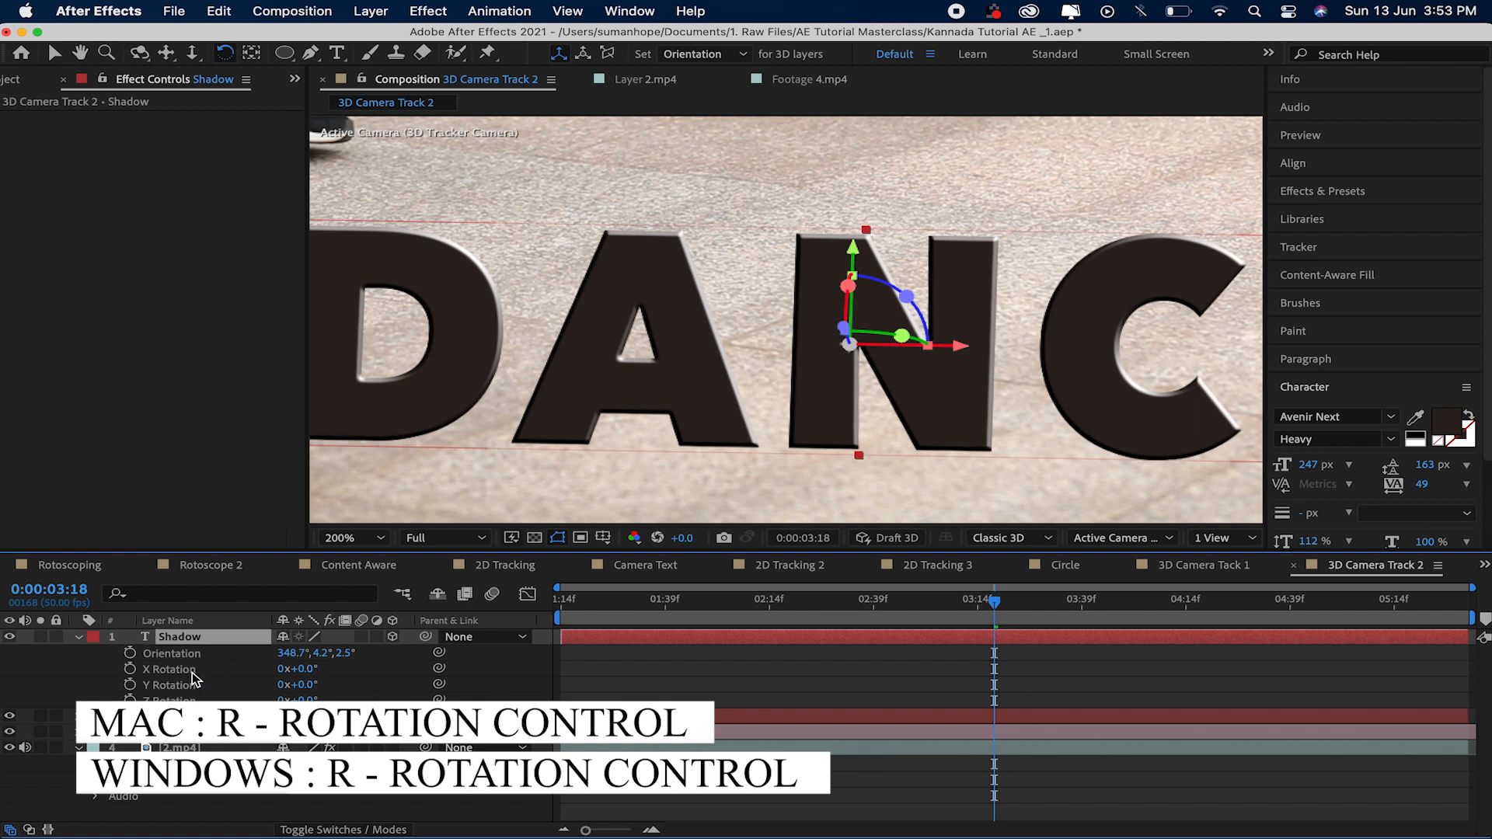
click(308, 670)
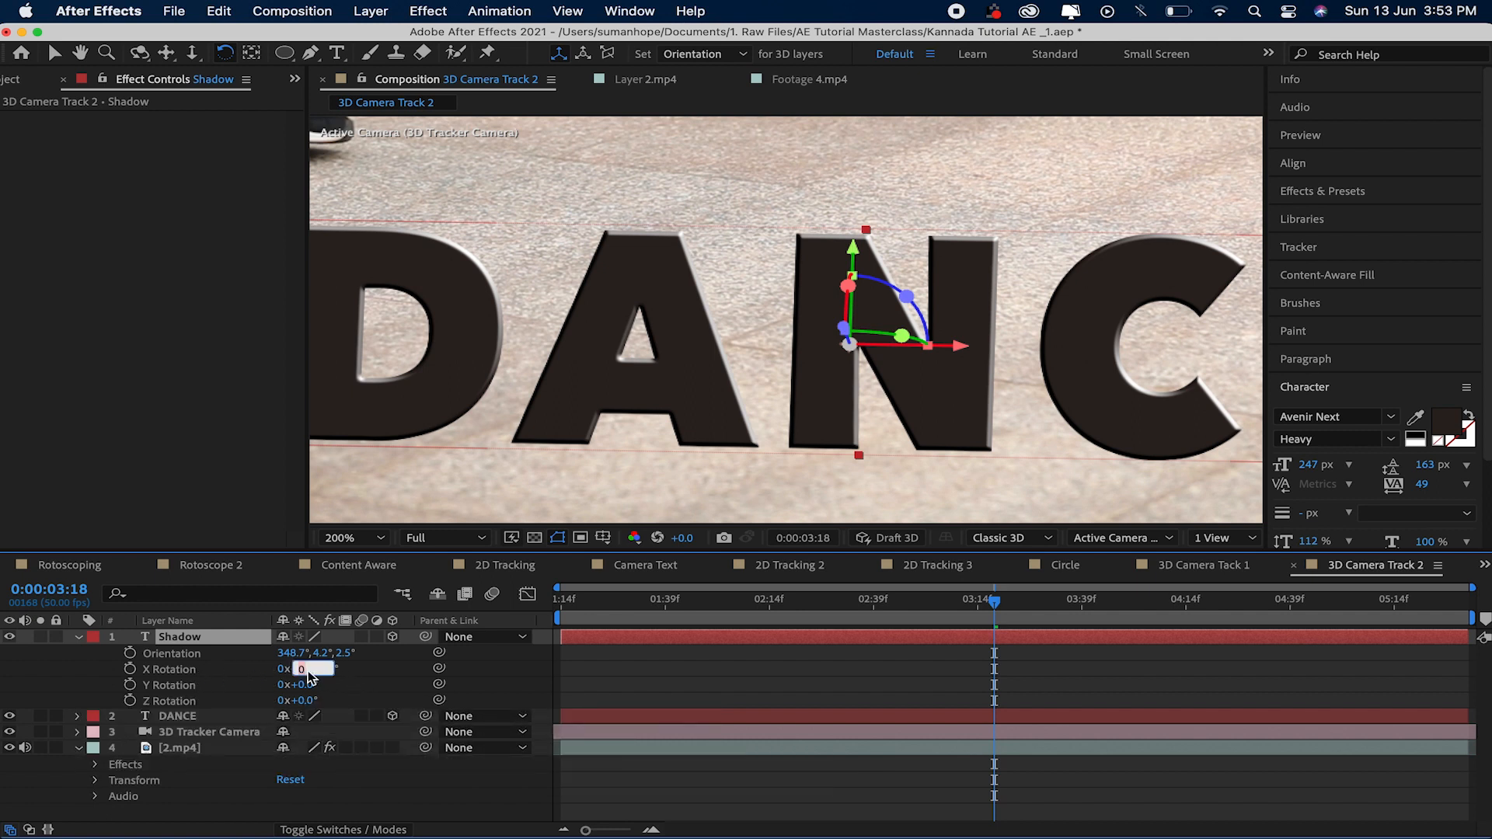
key(Return)
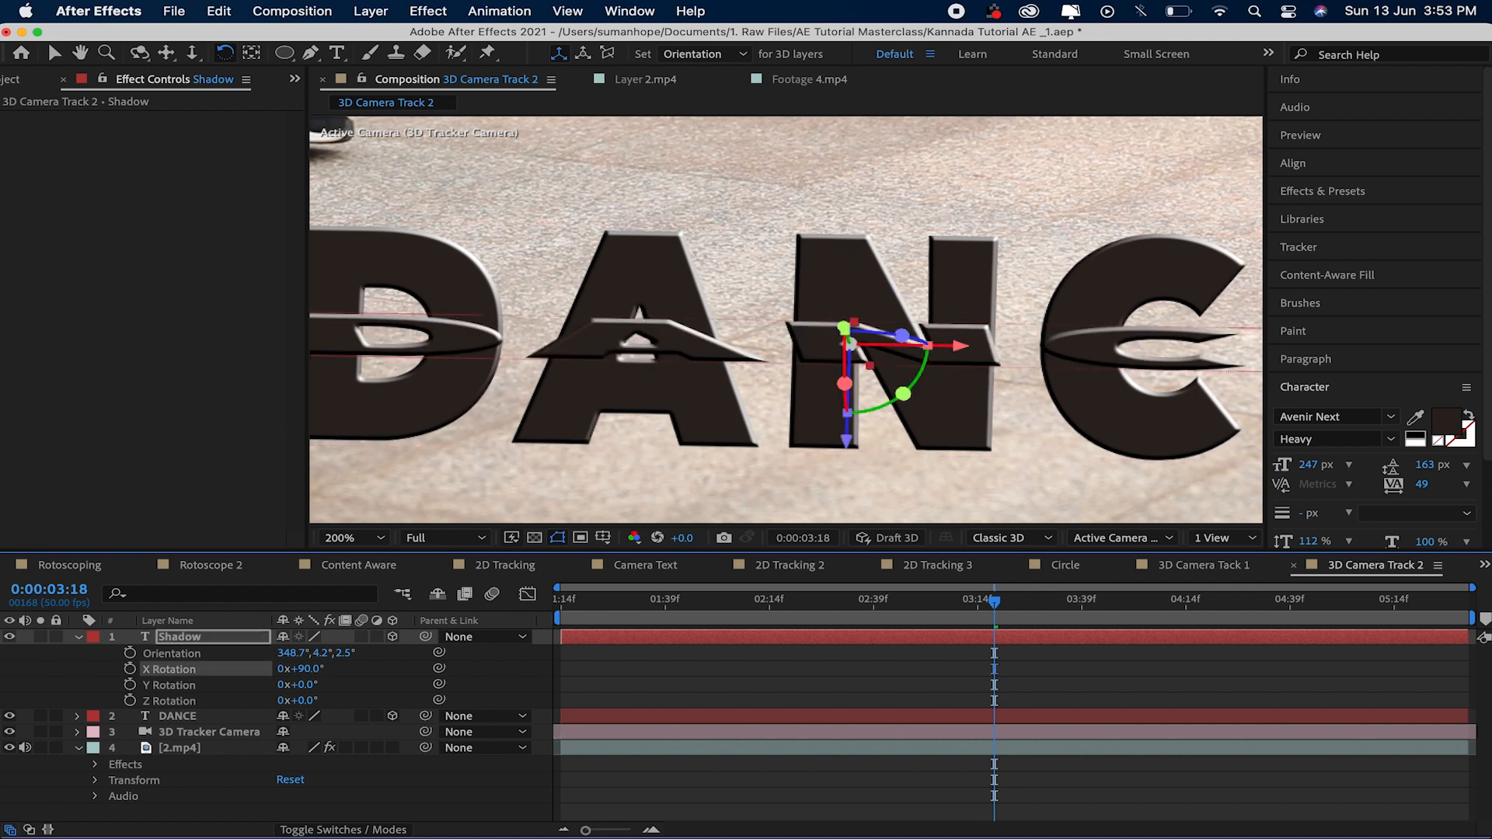
- Move the Shadow layer down along its Z axis to the base of the DANCE letters
key(comma)
key(comma)
key(comma)
key(v)
key(period)
key(period)
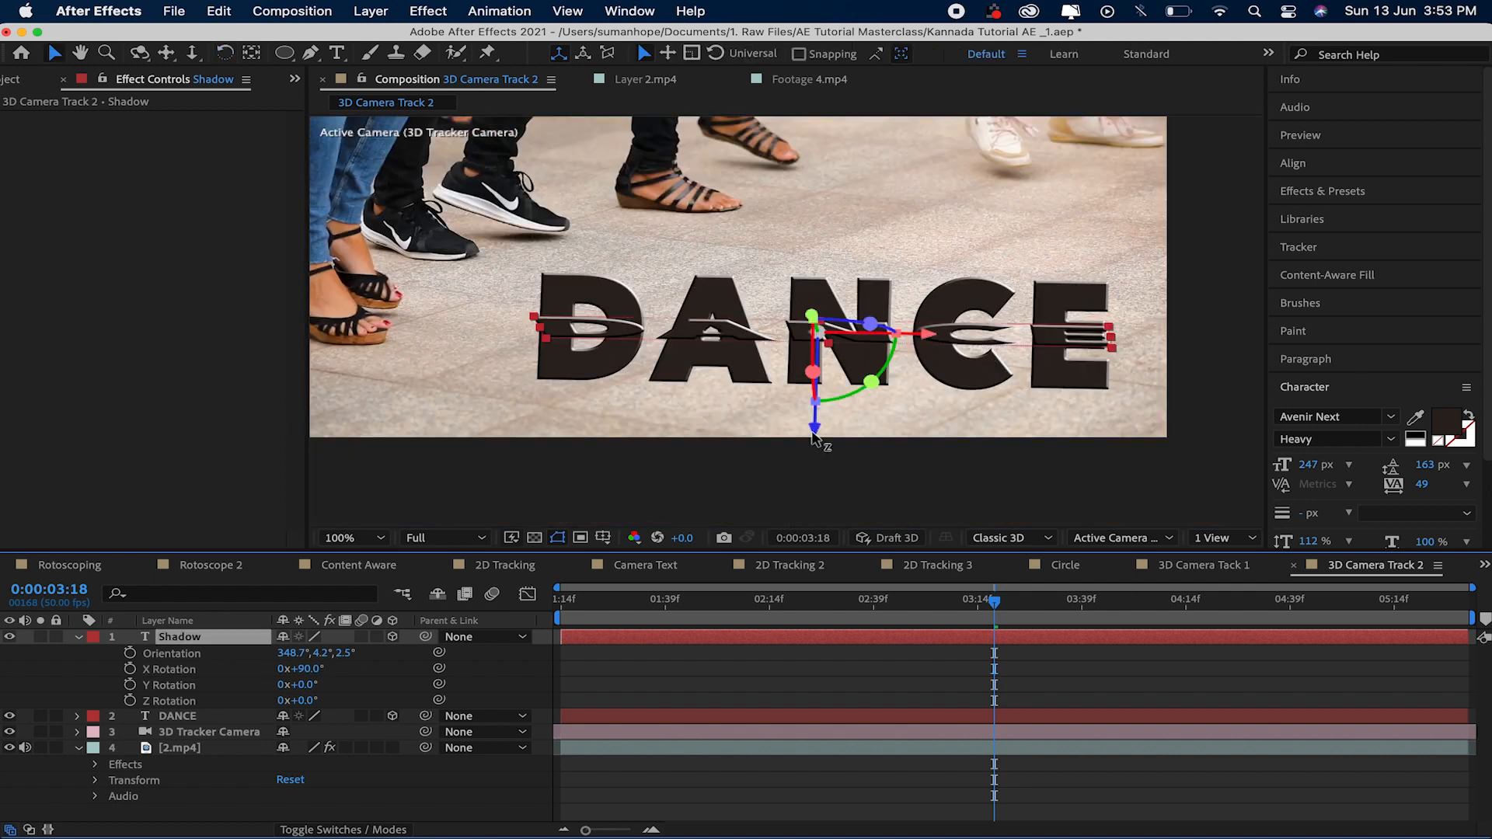
drag(813, 437, 783, 635)
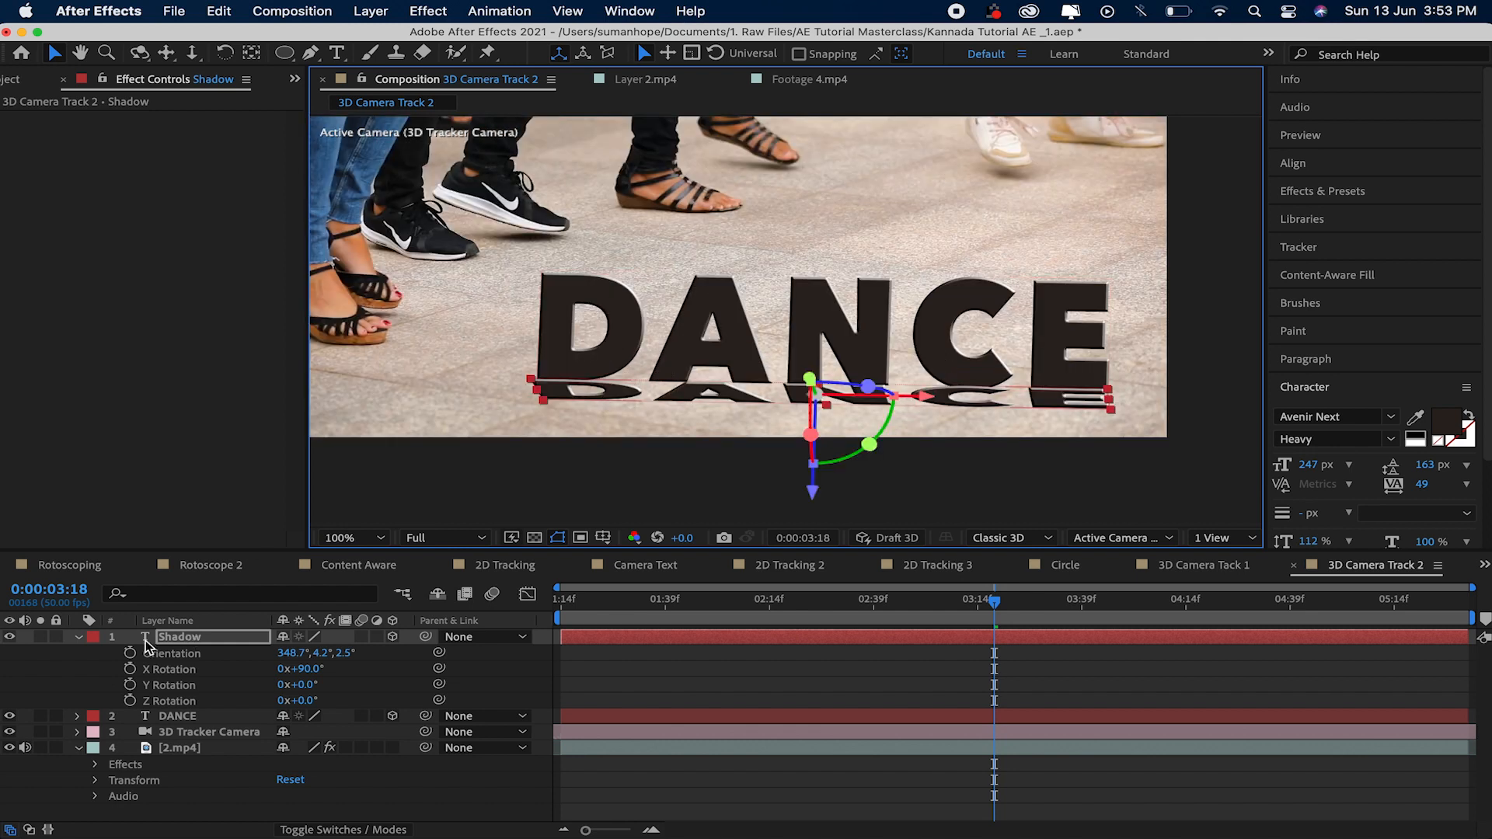
- Collapse the Shadow layer's properties and search the effects and presets for "blur"
click(209, 639)
click(78, 637)
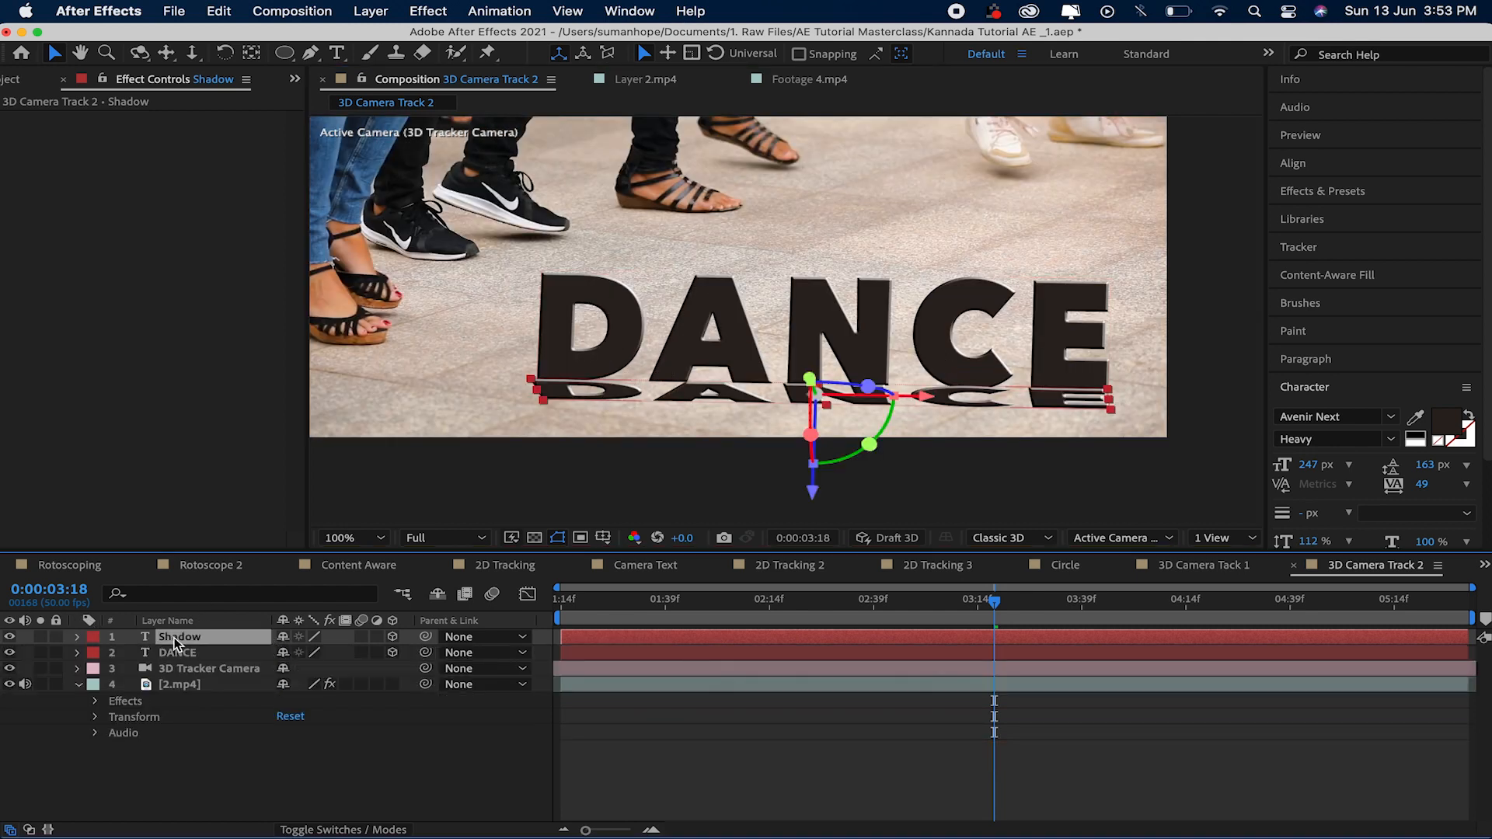
click(1328, 196)
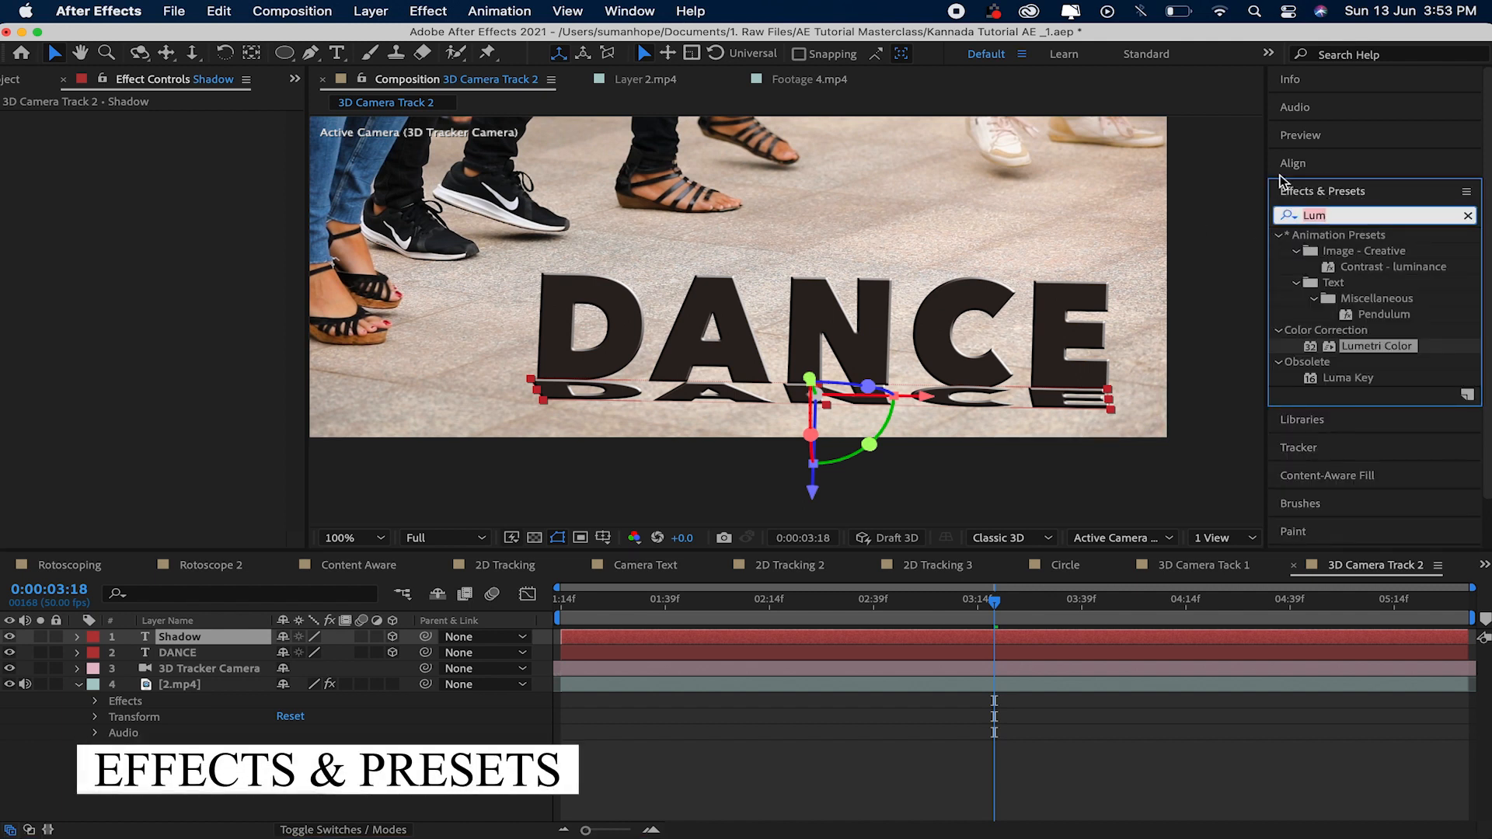
text(blu)
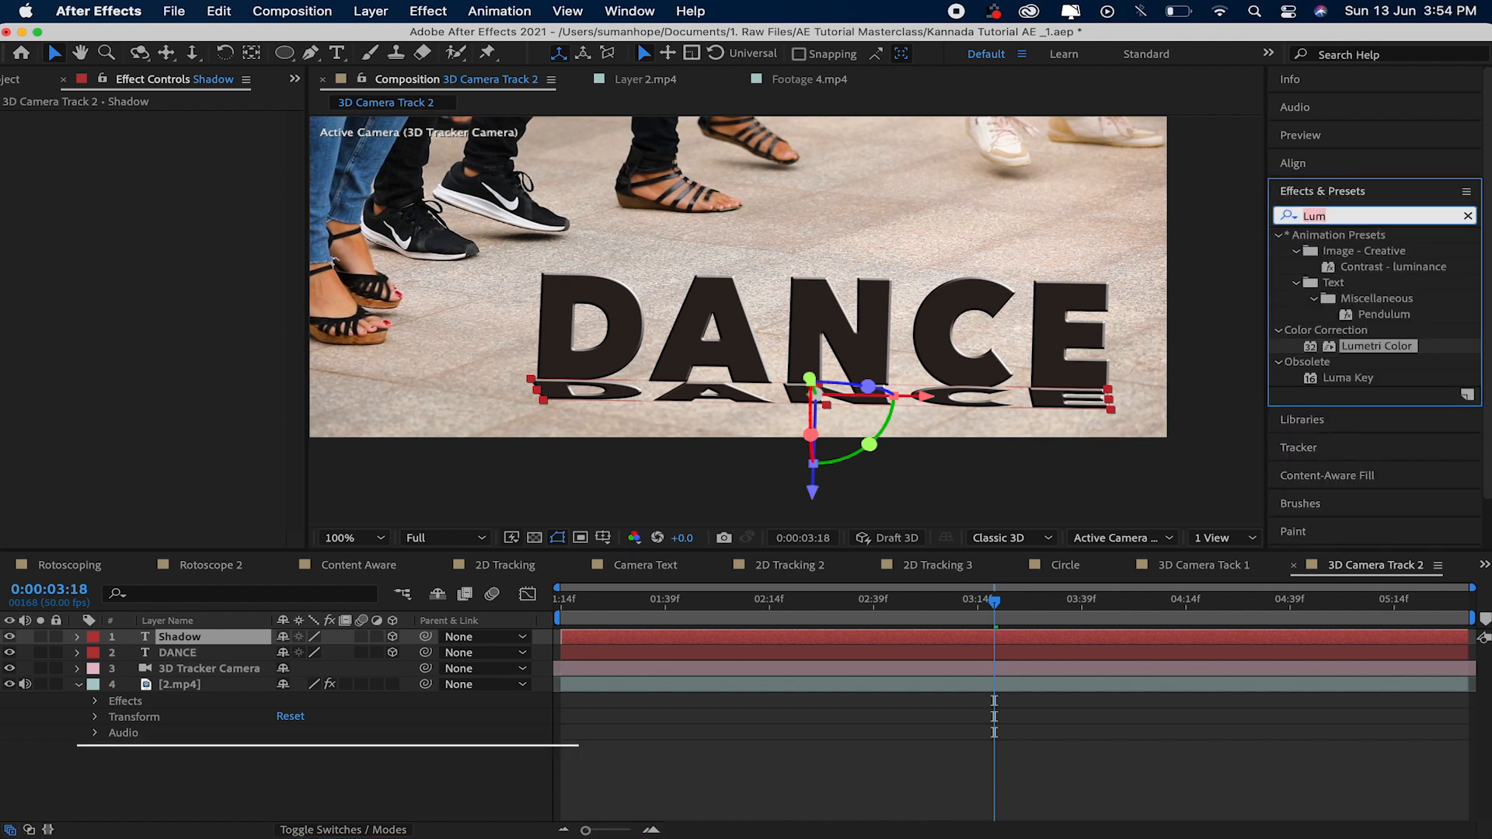
text(r)
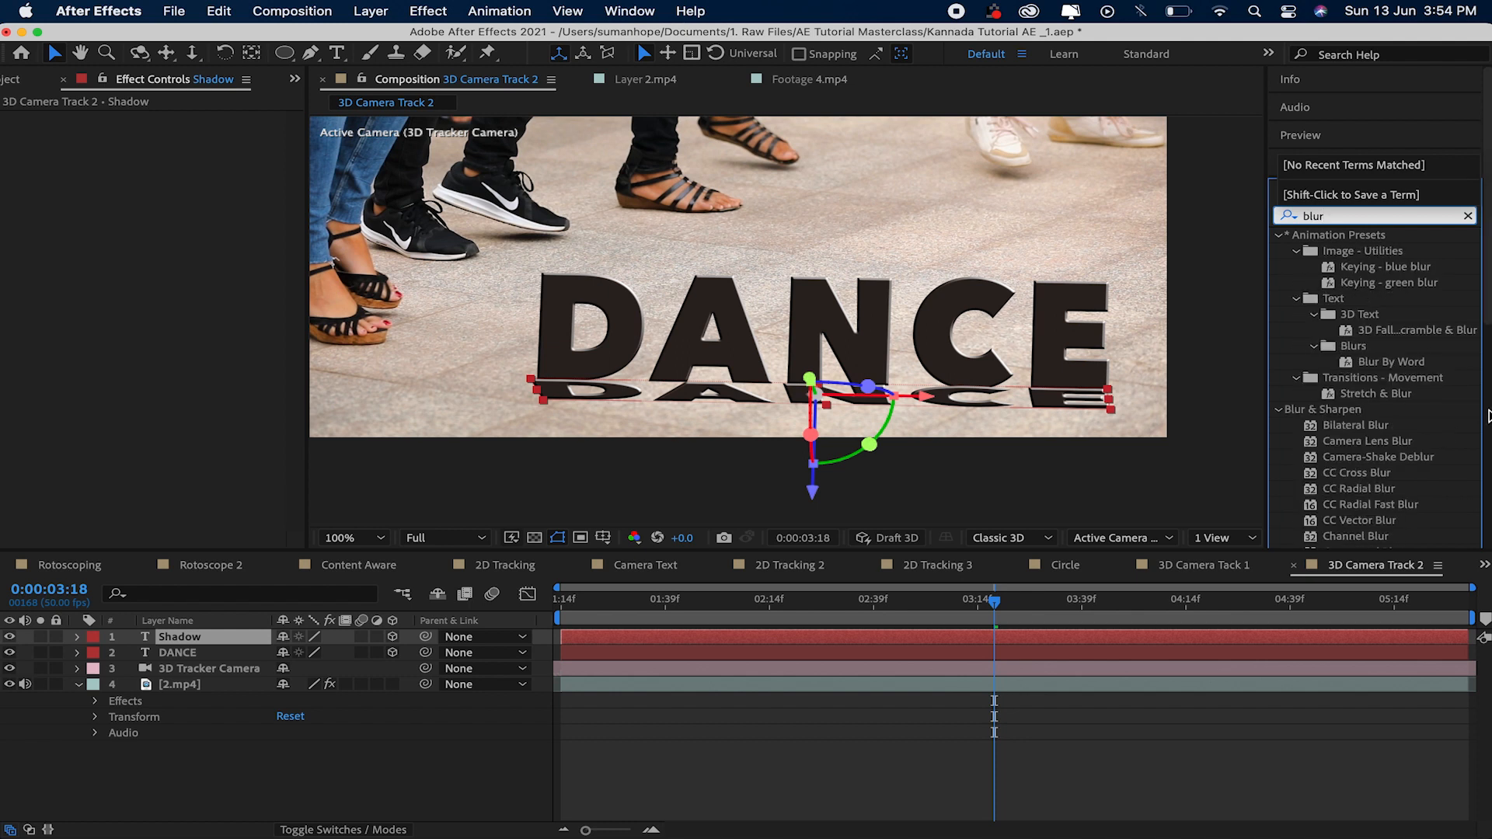
scroll(1378, 374, down, 5)
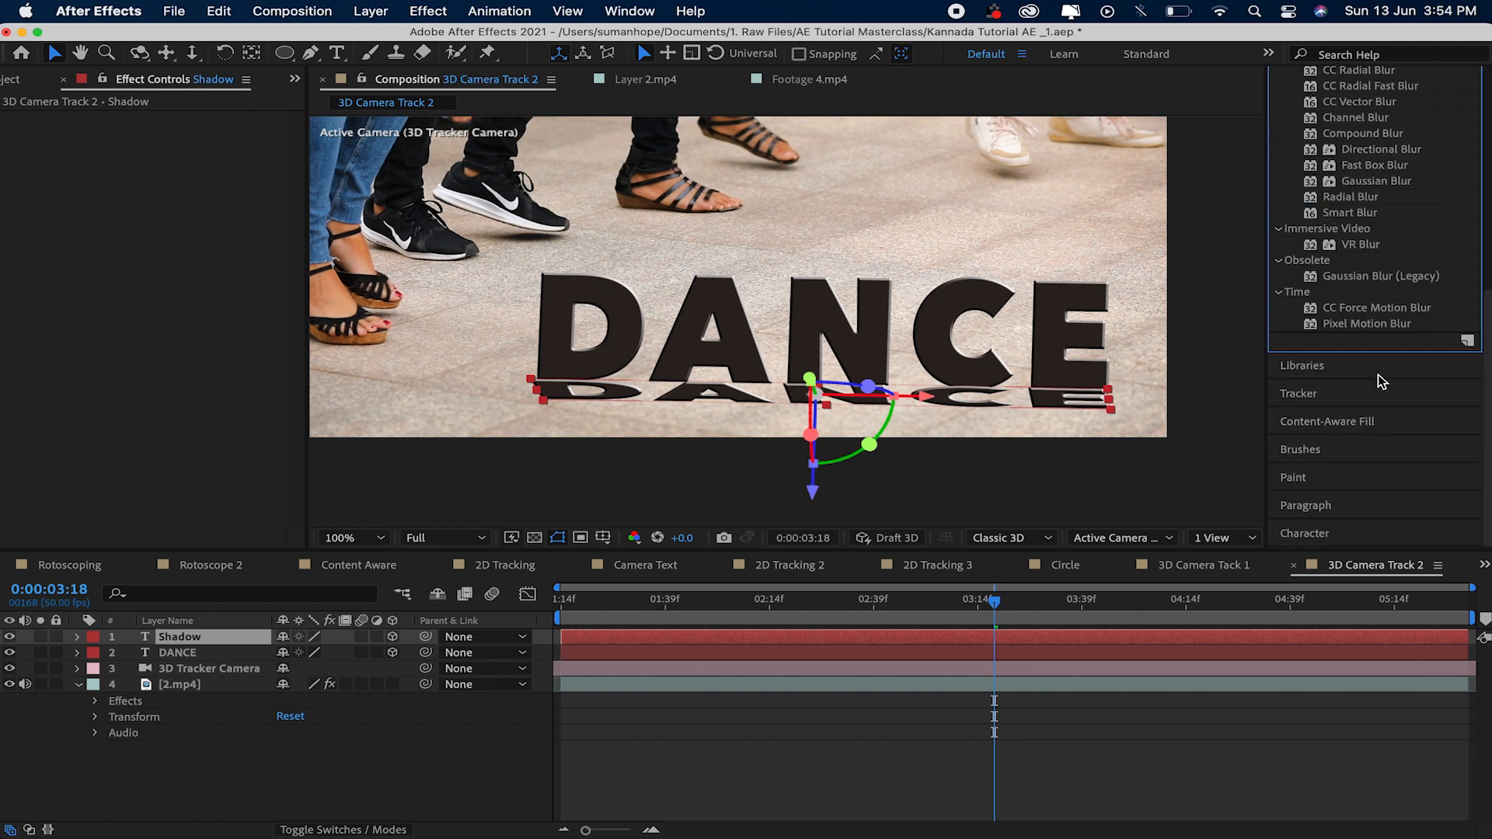
- Apply the Gaussian Blur (Legacy) effect to the Shadow layer
click(1354, 281)
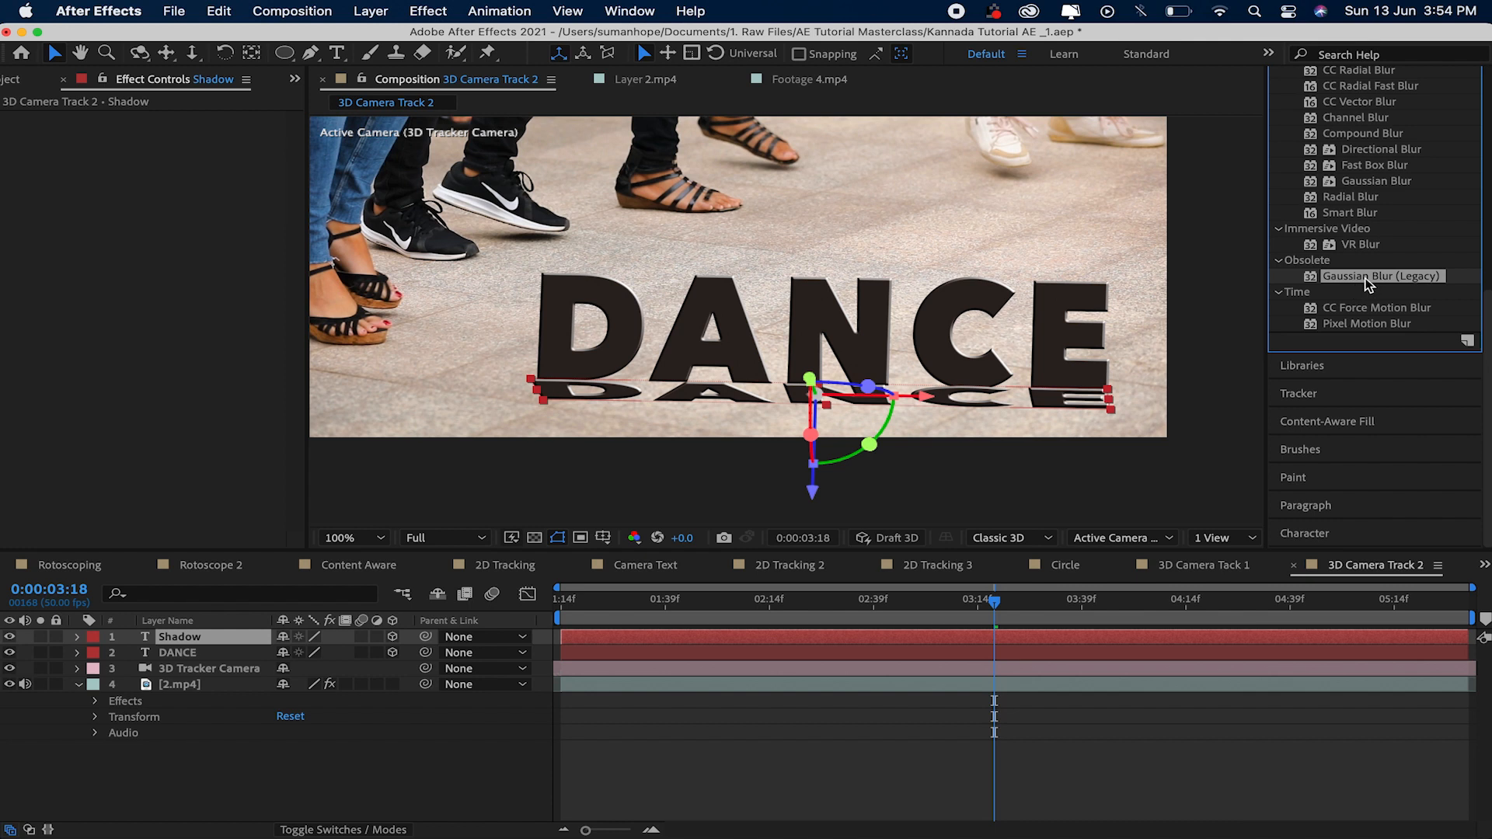
drag(1365, 277, 210, 628)
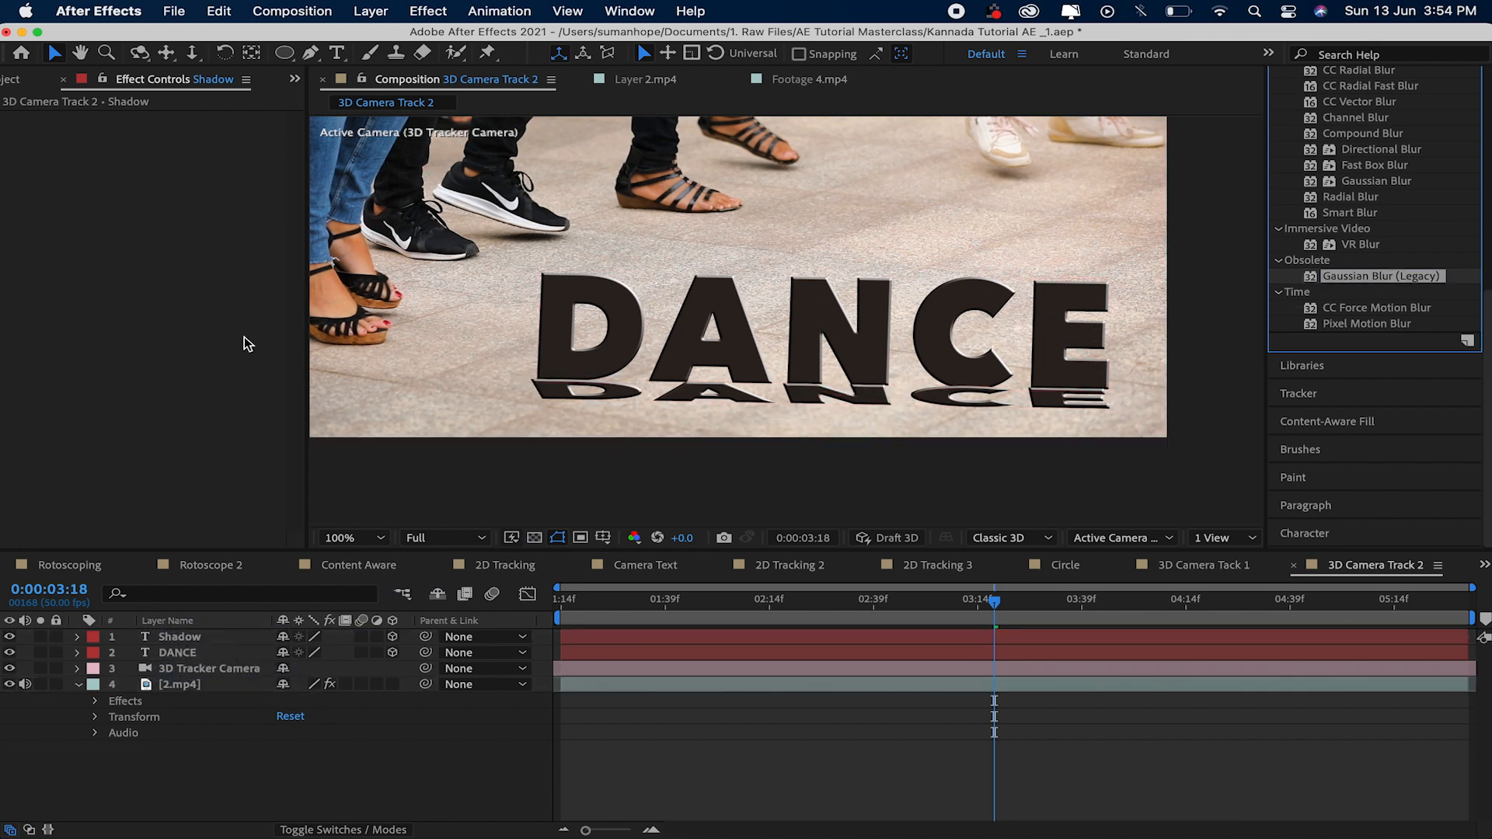
click(195, 636)
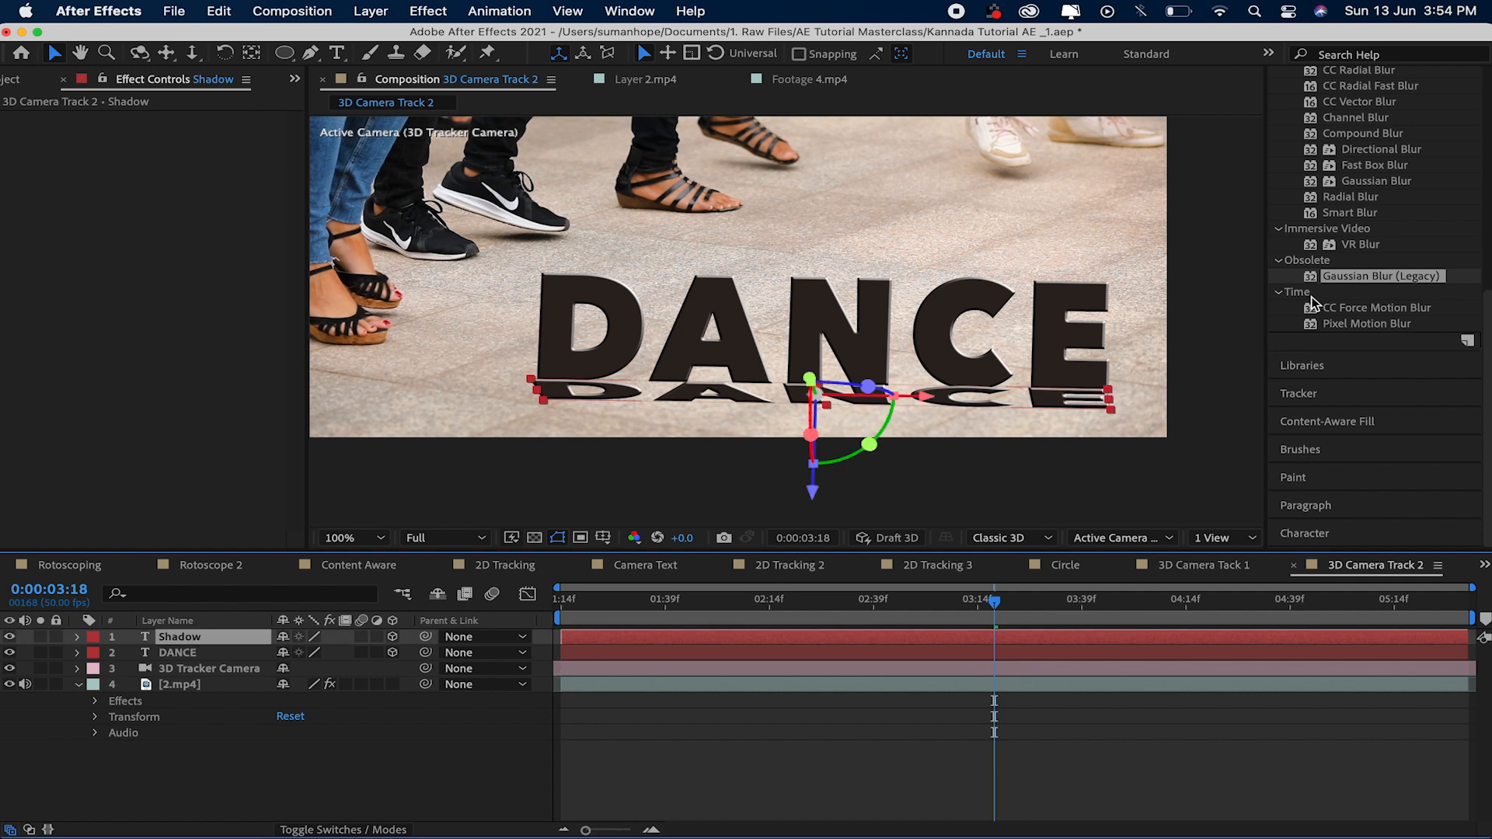
drag(1334, 280, 152, 644)
click(101, 119)
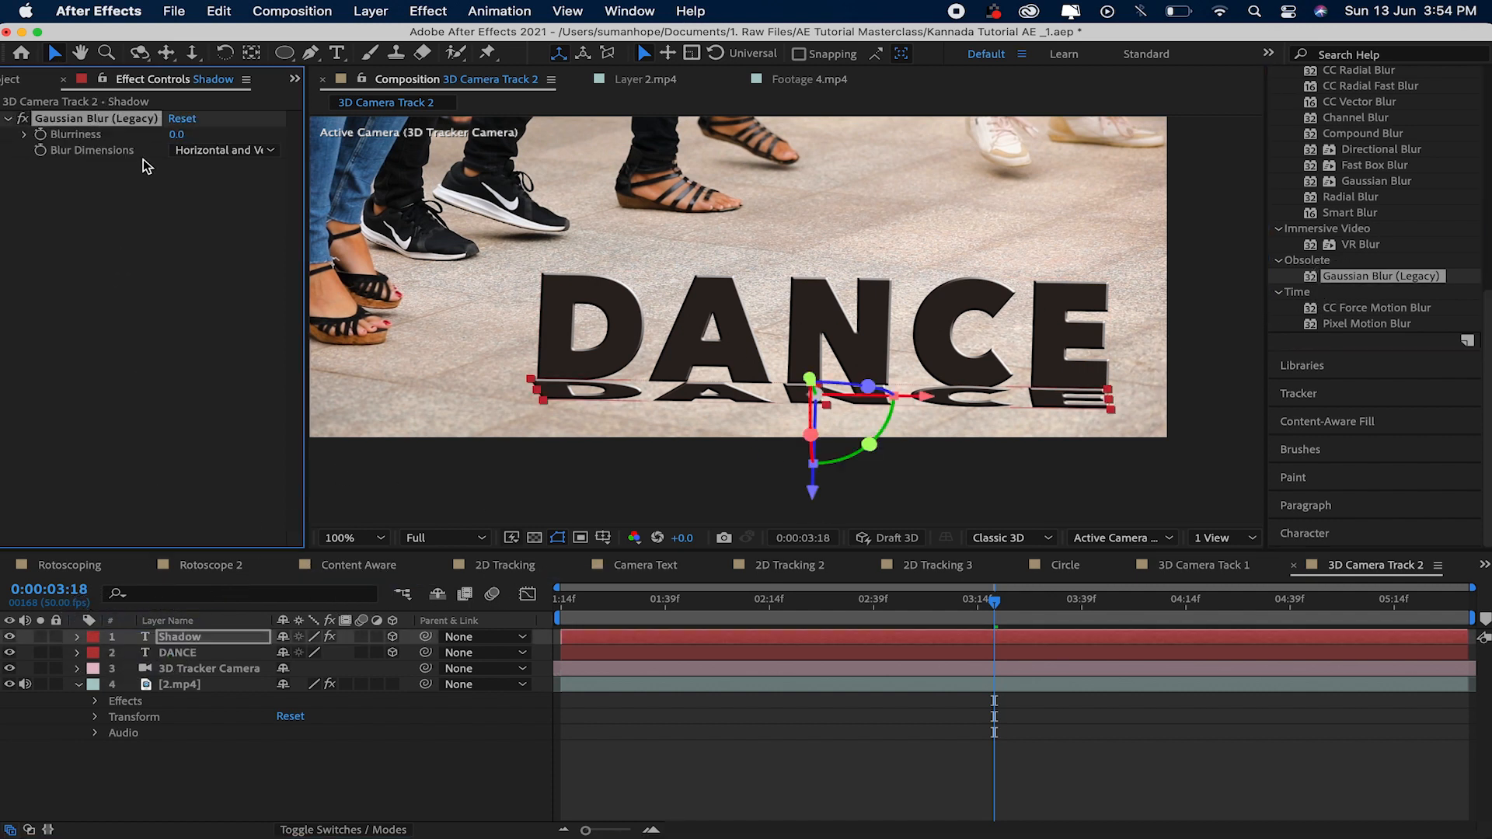
- Set the Blurriness of the Shadow layer's Gaussian Blur to 35
drag(179, 140, 260, 145)
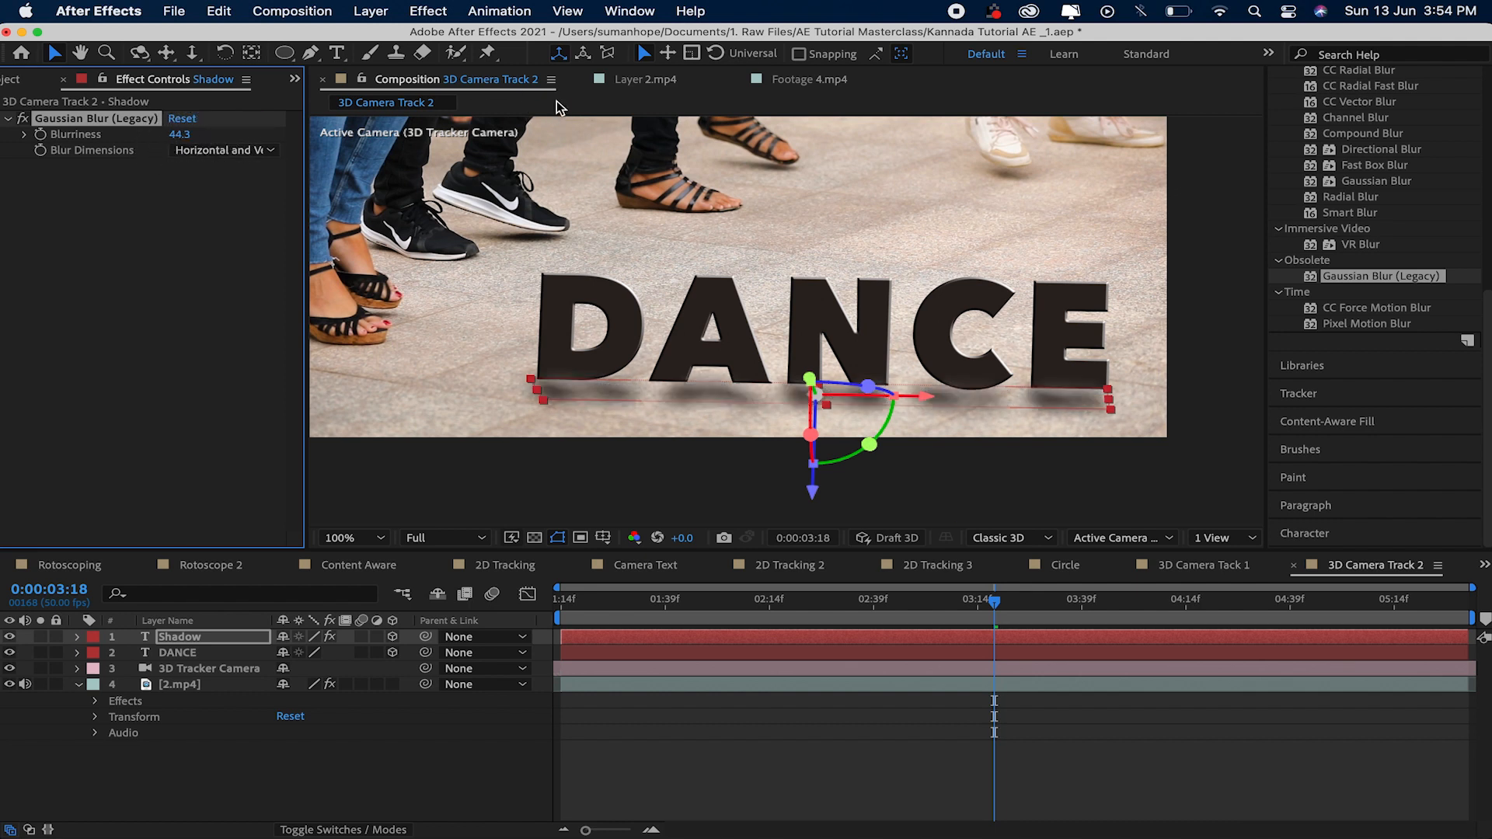
click(181, 137)
click(179, 137)
text(35)
click(172, 270)
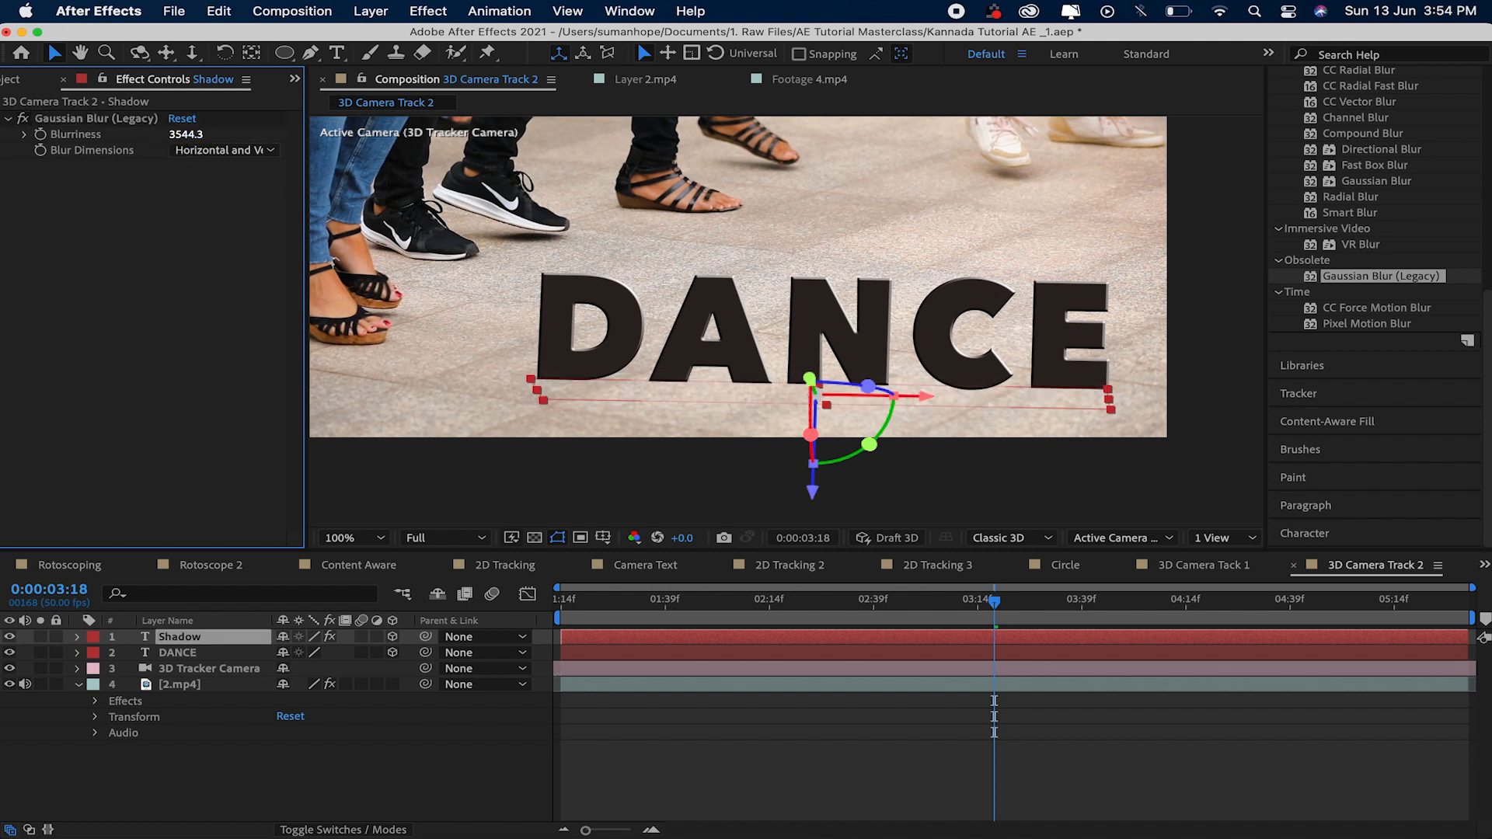
click(177, 139)
text(35)
key(Return)
click(189, 252)
- Dismiss the After Effects error dialog and deselect the Shadow layer
scroll(922, 325, down, 1)
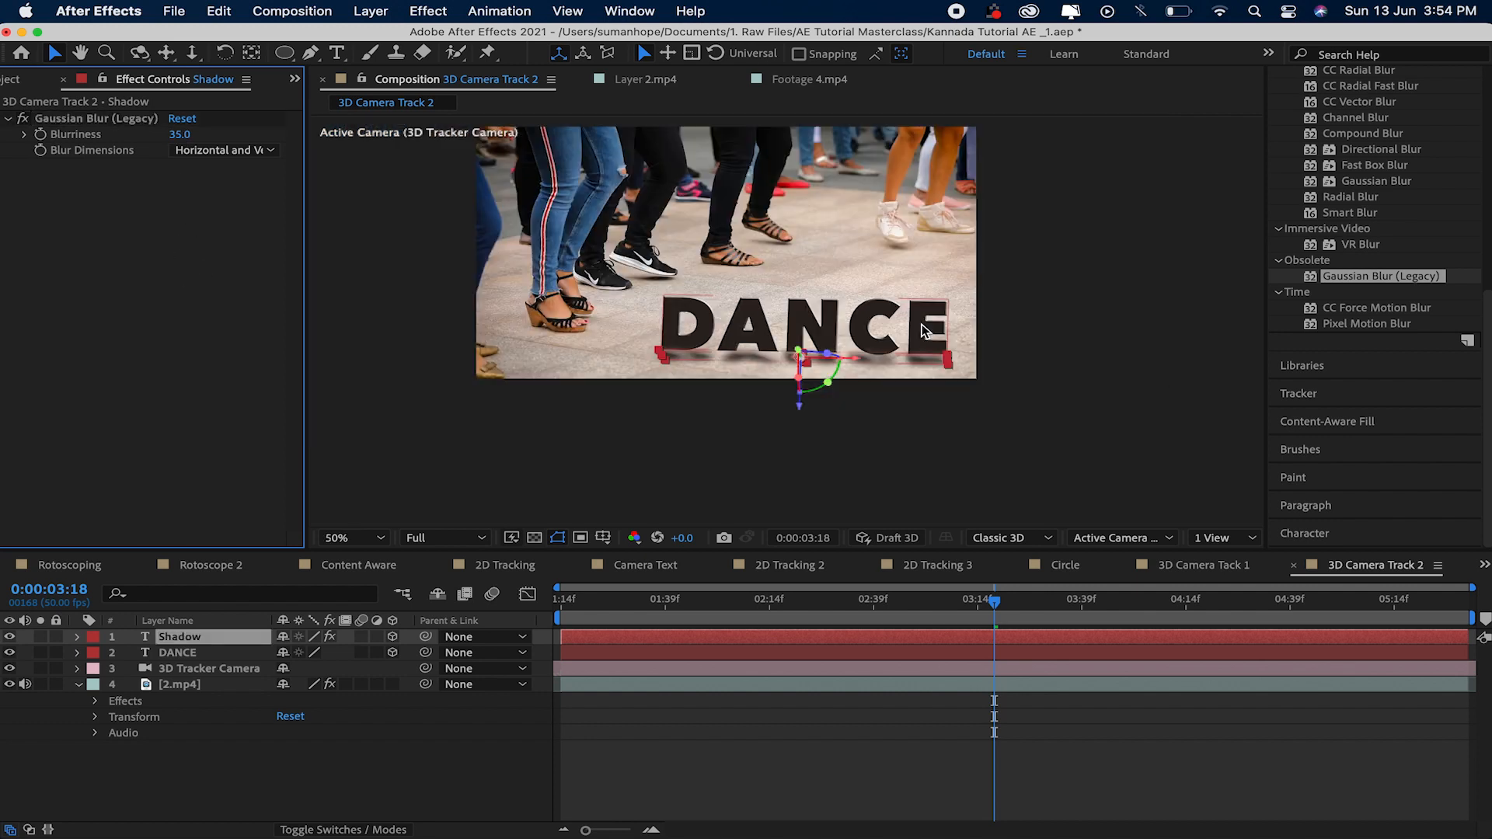
scroll(922, 324, up, 1)
scroll(883, 333, down, 1)
scroll(849, 333, up, 1)
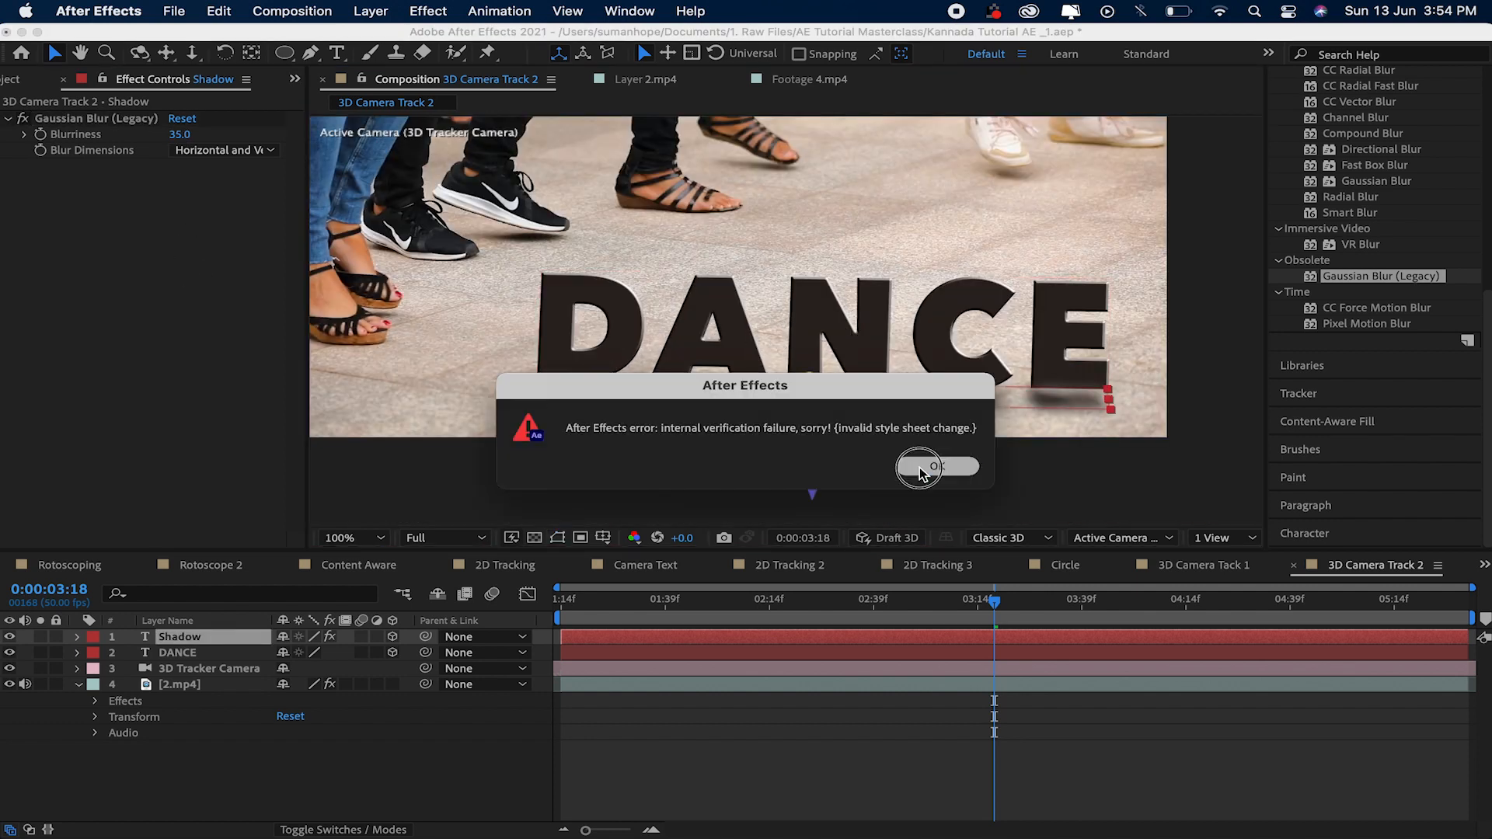
click(920, 468)
click(371, 769)
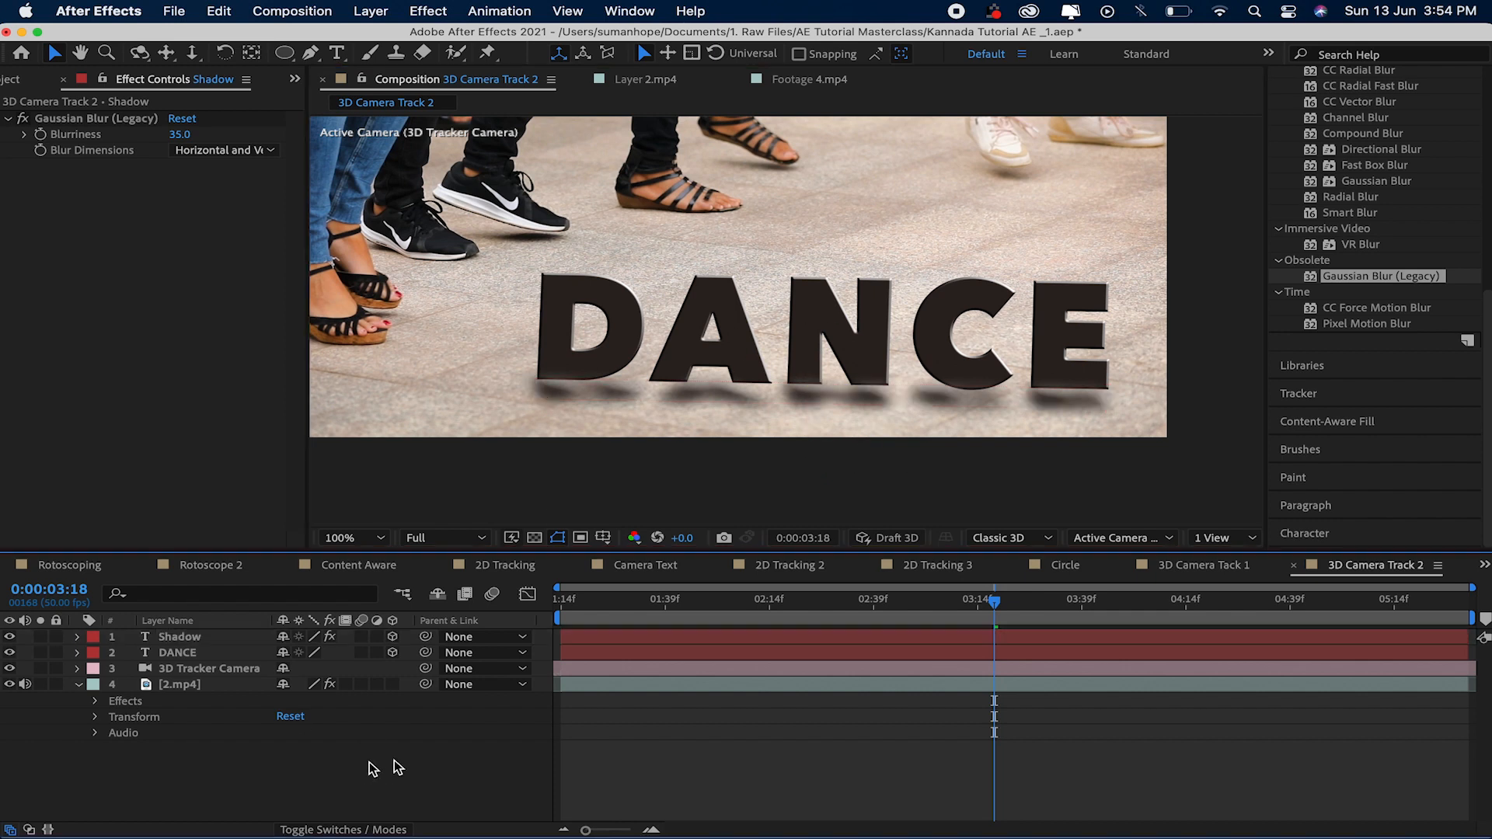
- Play back the composition from 0:00:01:14 to check how the text and its shadow stick to the floor
drag(758, 608, 508, 622)
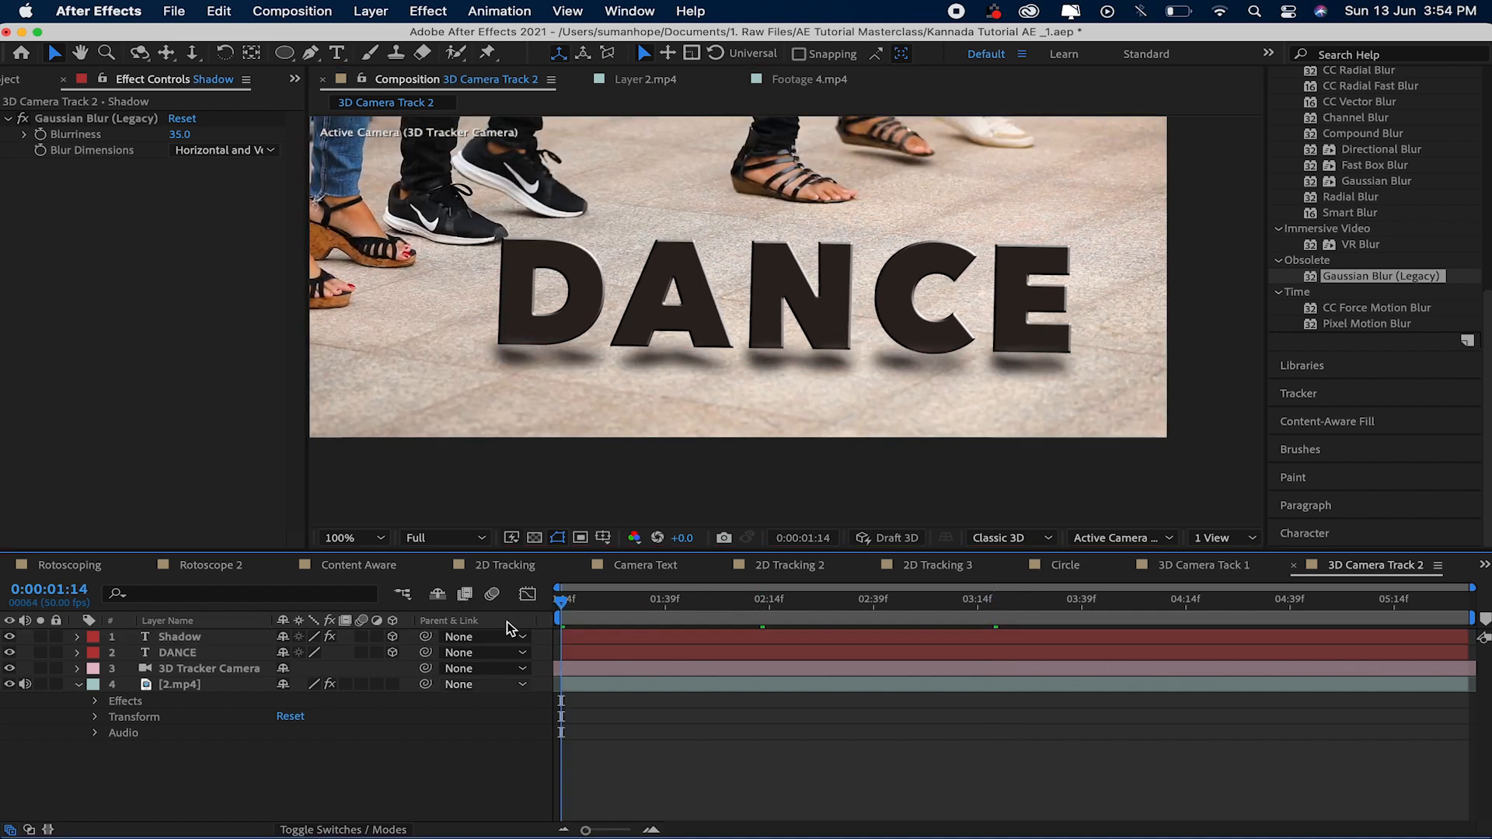
scroll(754, 358, down, 4)
scroll(754, 358, up, 2)
scroll(754, 357, up, 1)
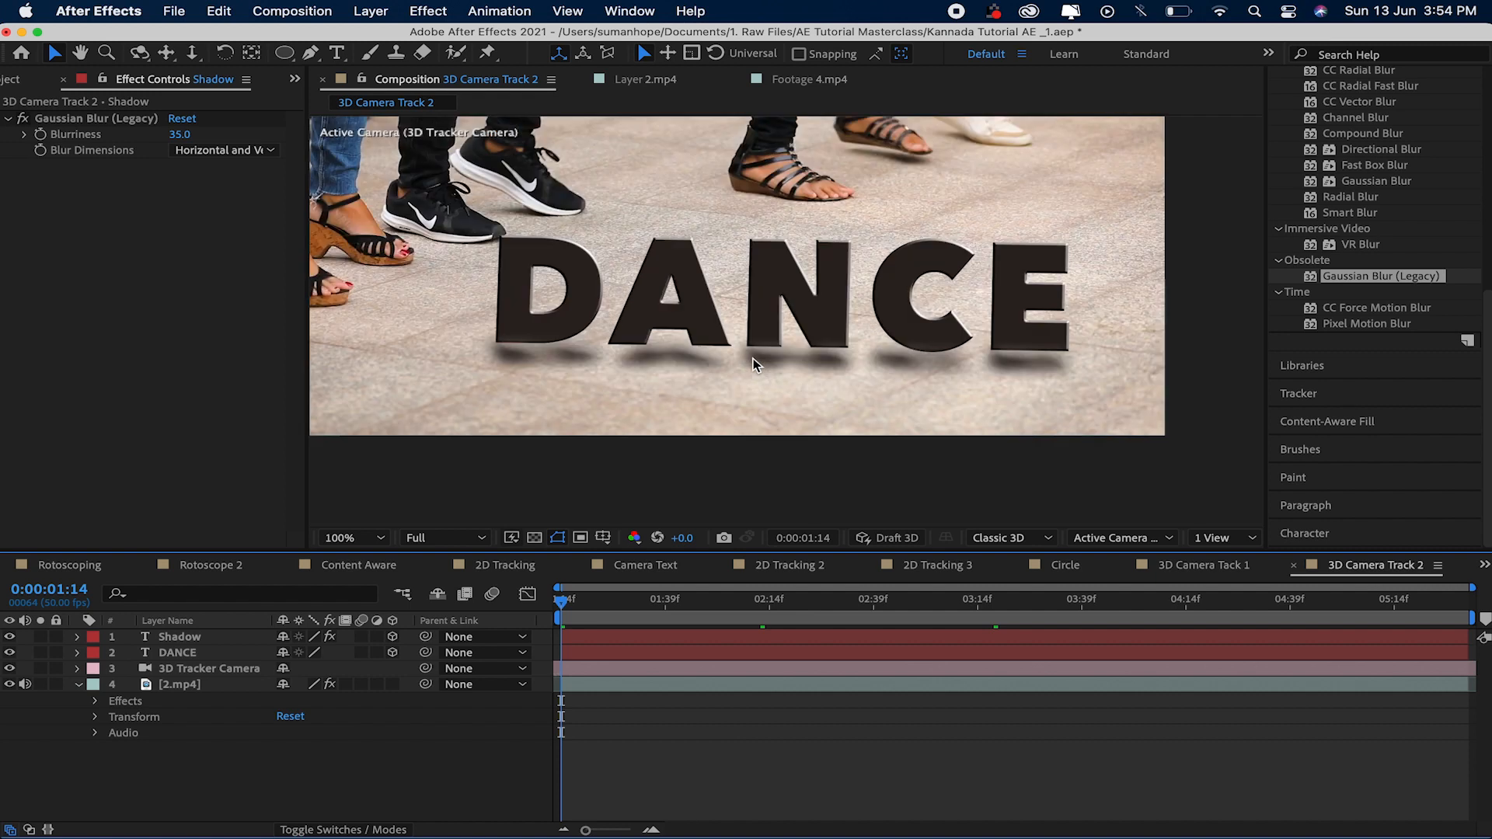
key(space)
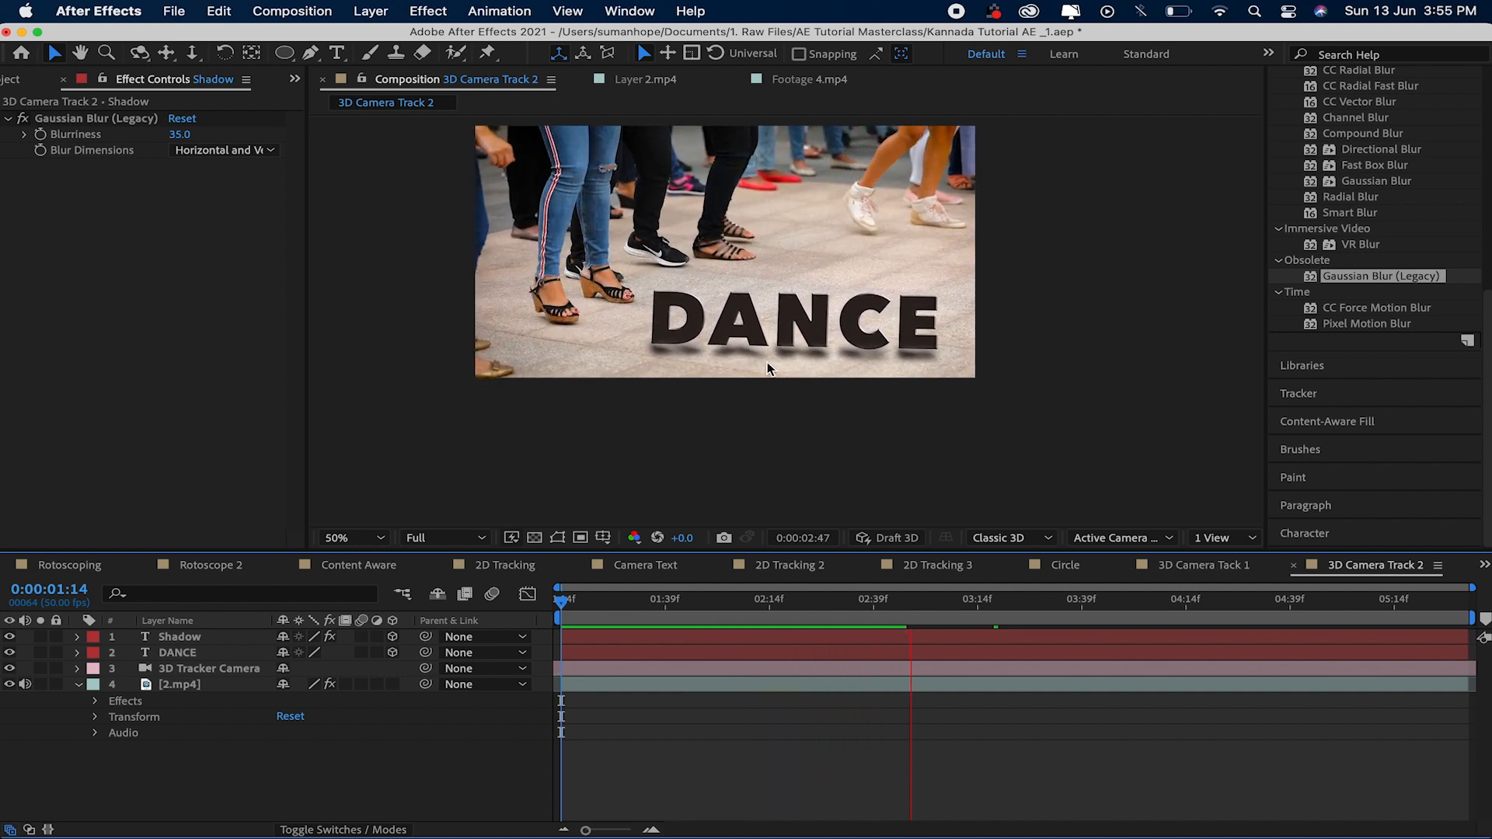
key(space)
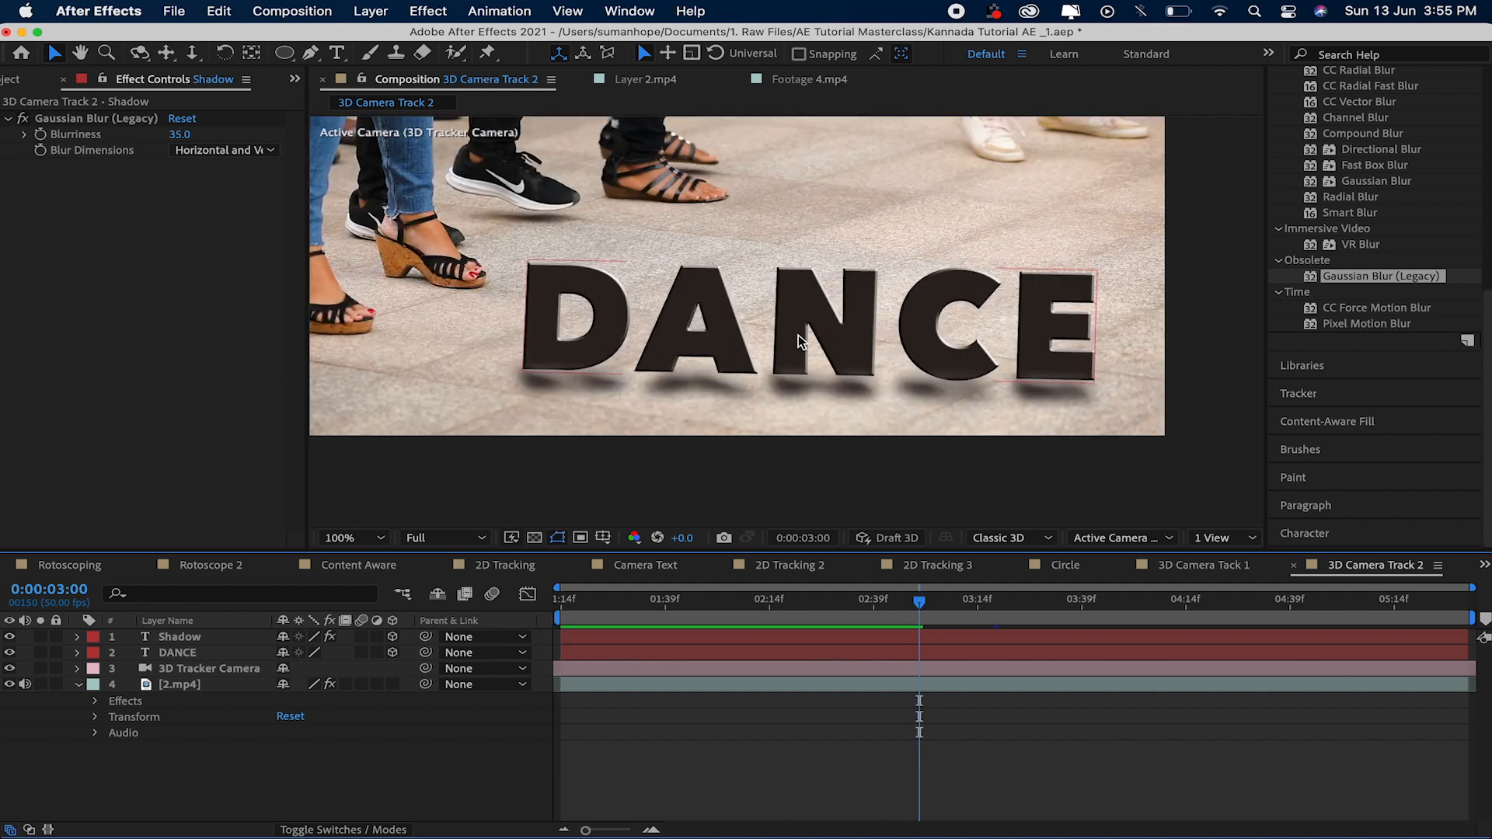
- Move the Shadow layer up along its blue axis so it meets the base of the DANCE letters
key(slash)
click(199, 639)
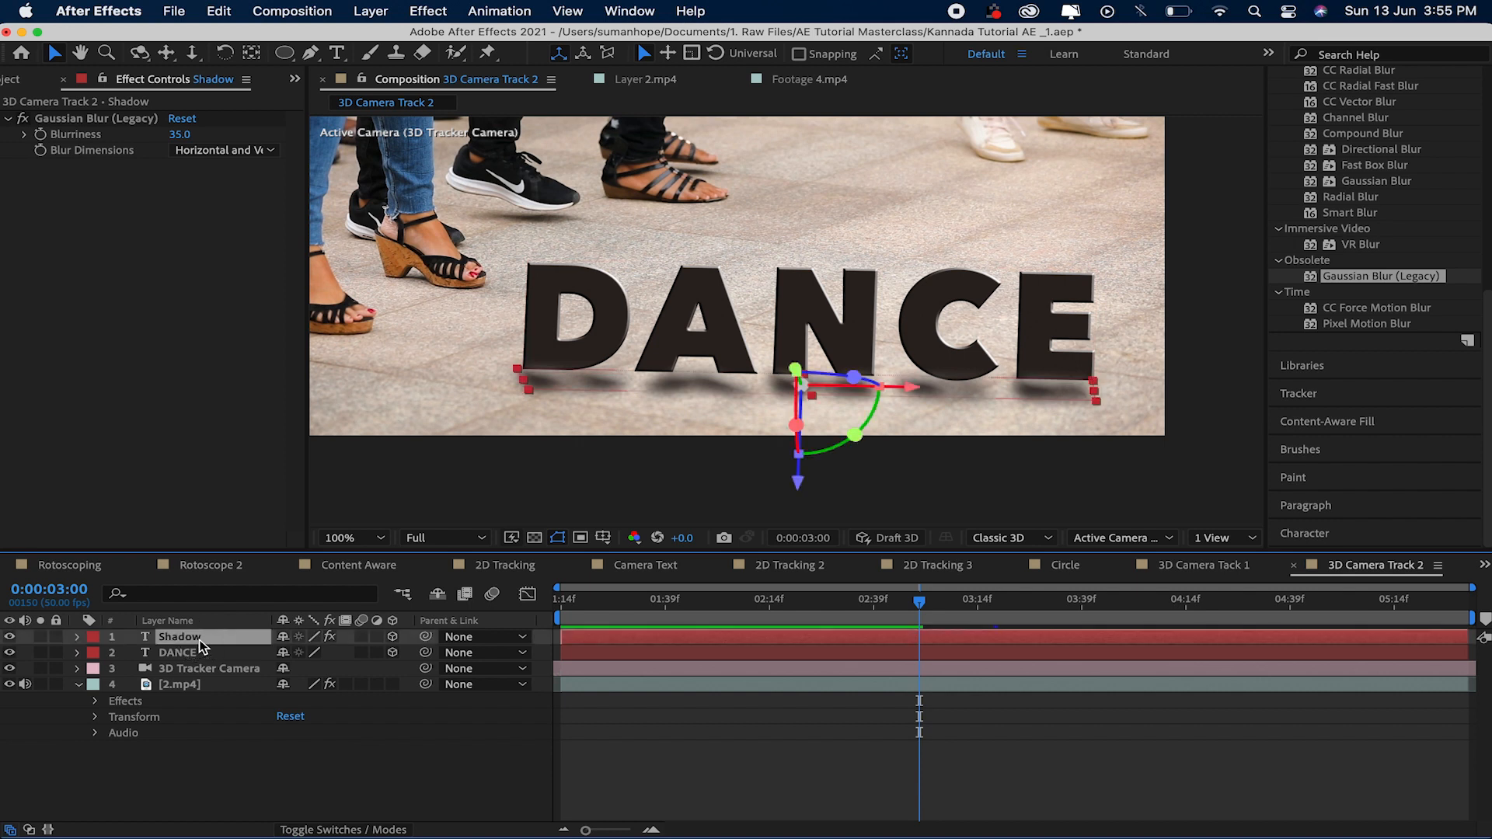
key(comma)
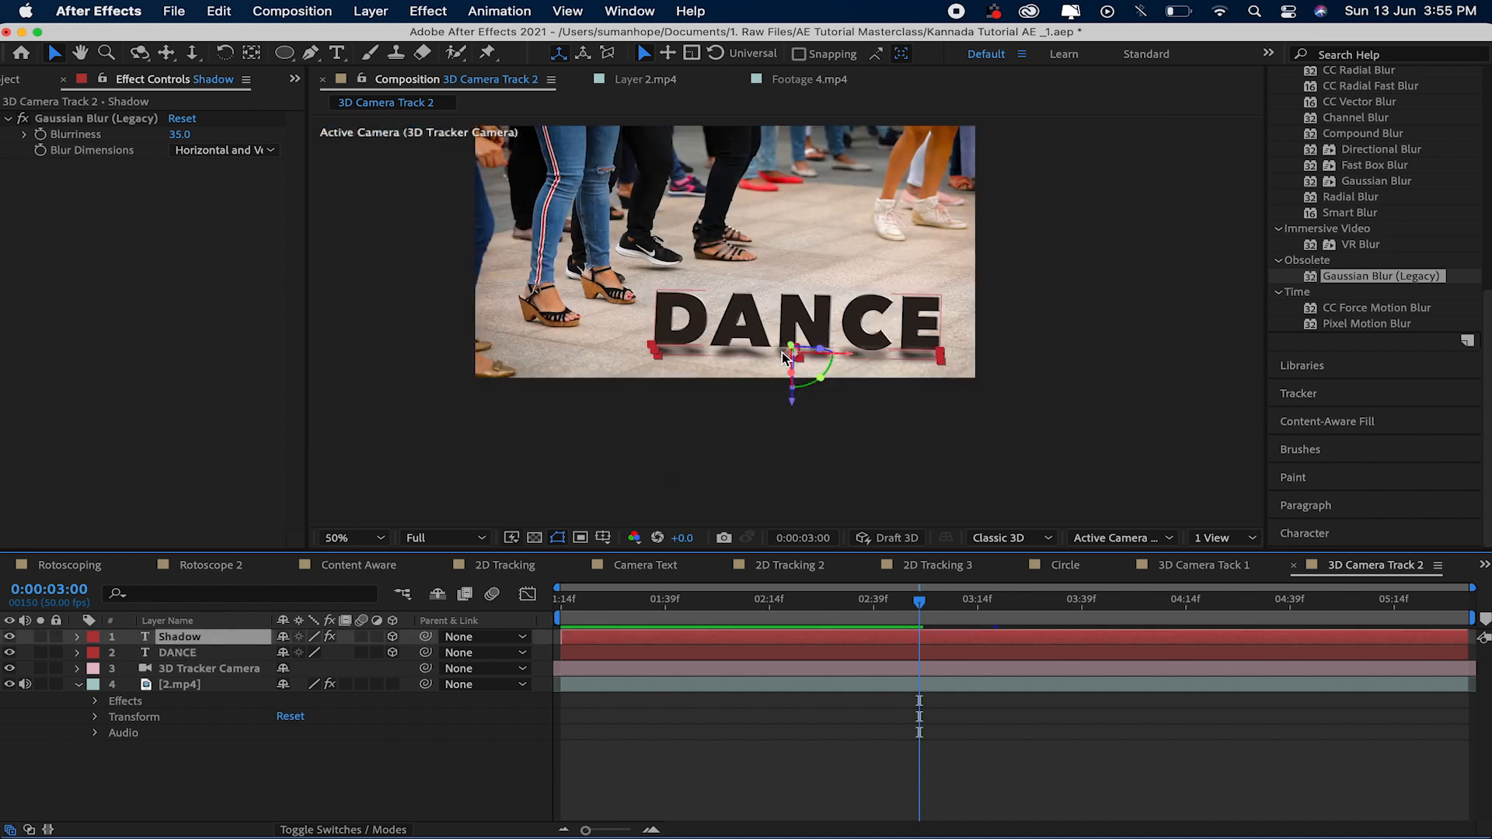
key(period)
key(period)
drag(755, 377, 735, 330)
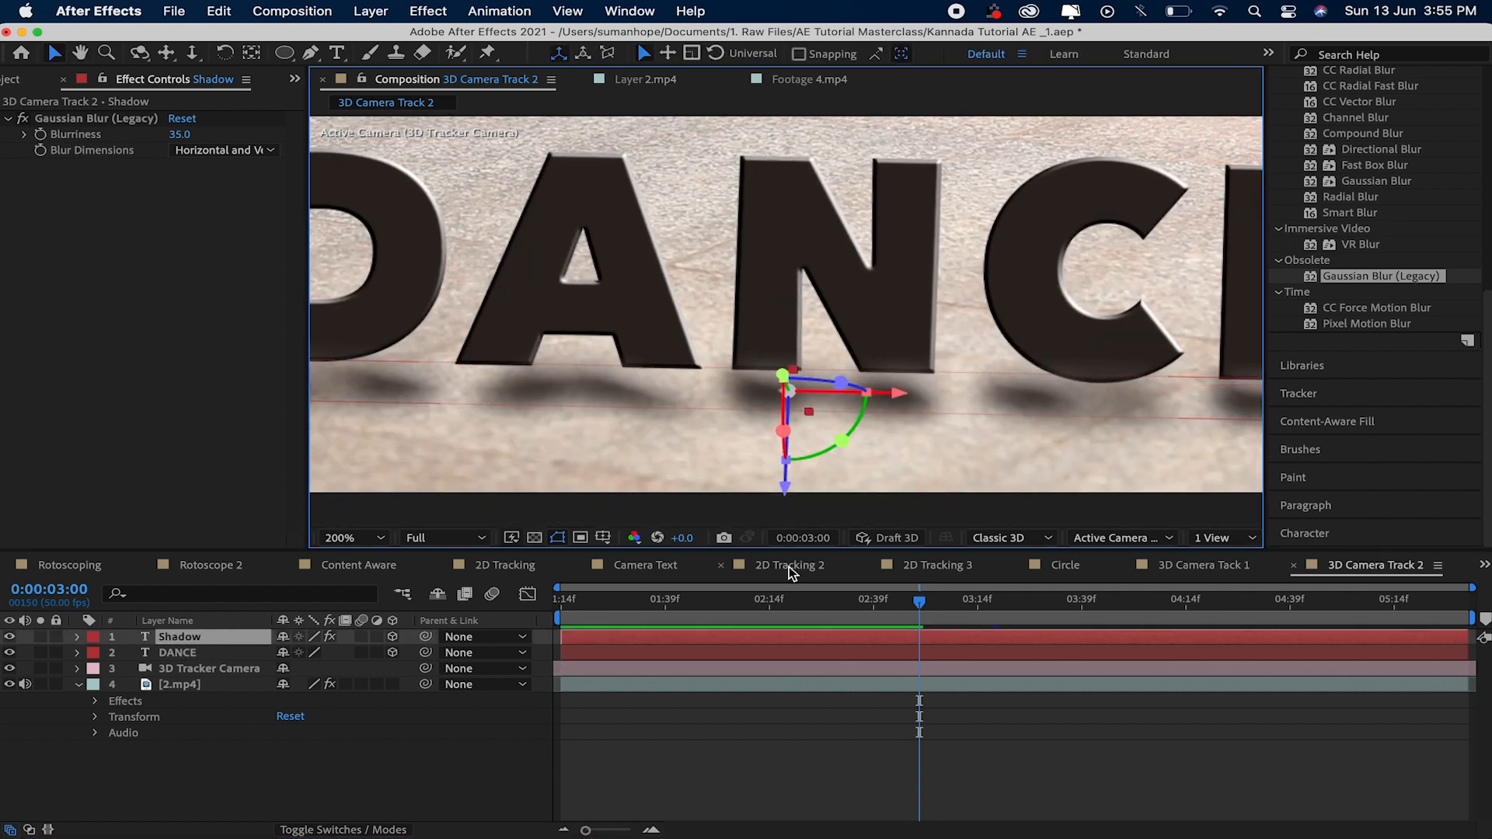
drag(785, 504, 794, 437)
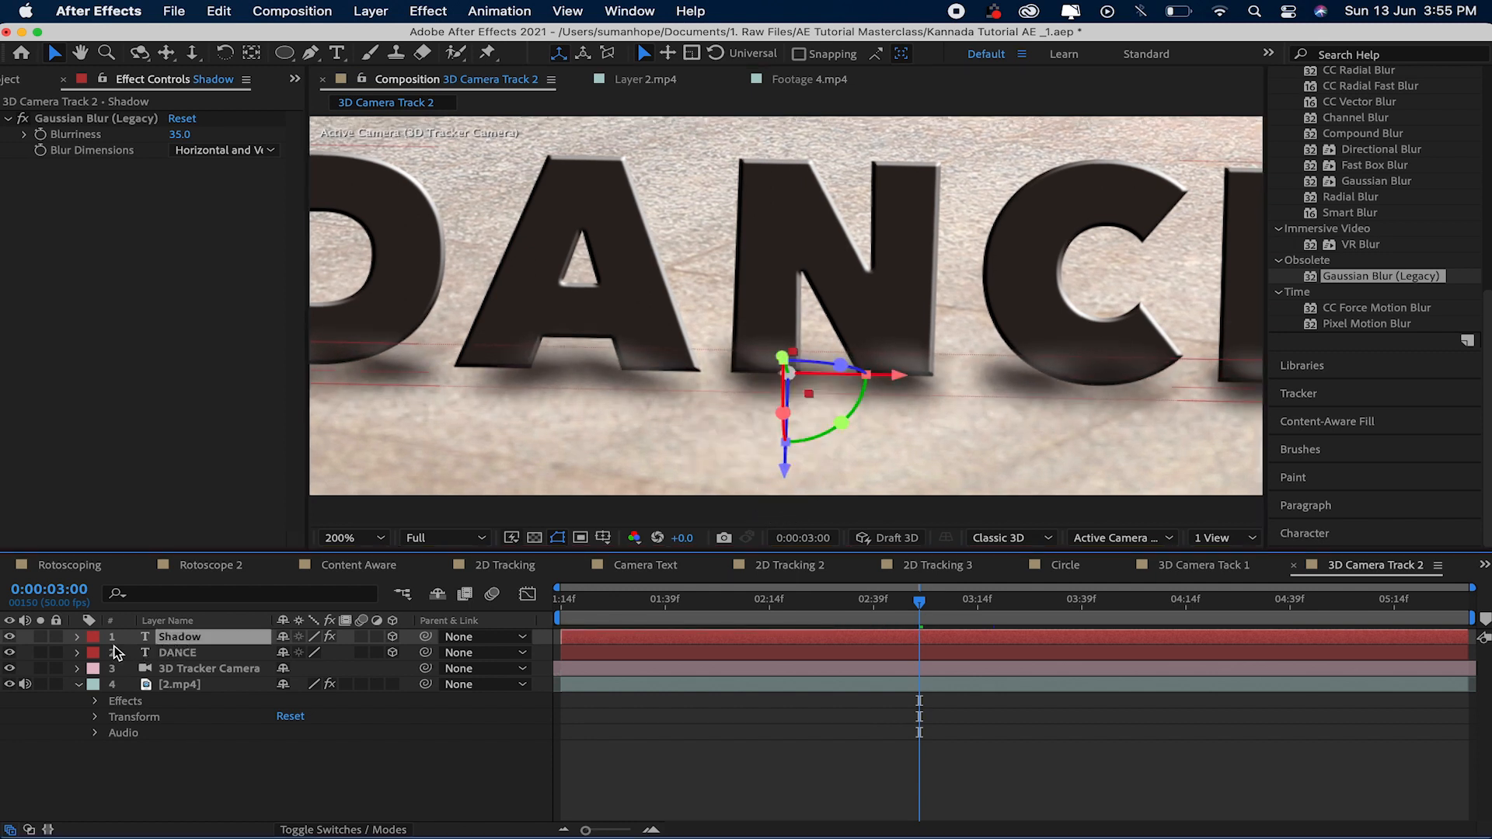
- Remove all layer styles from the Shadow layer
click(77, 637)
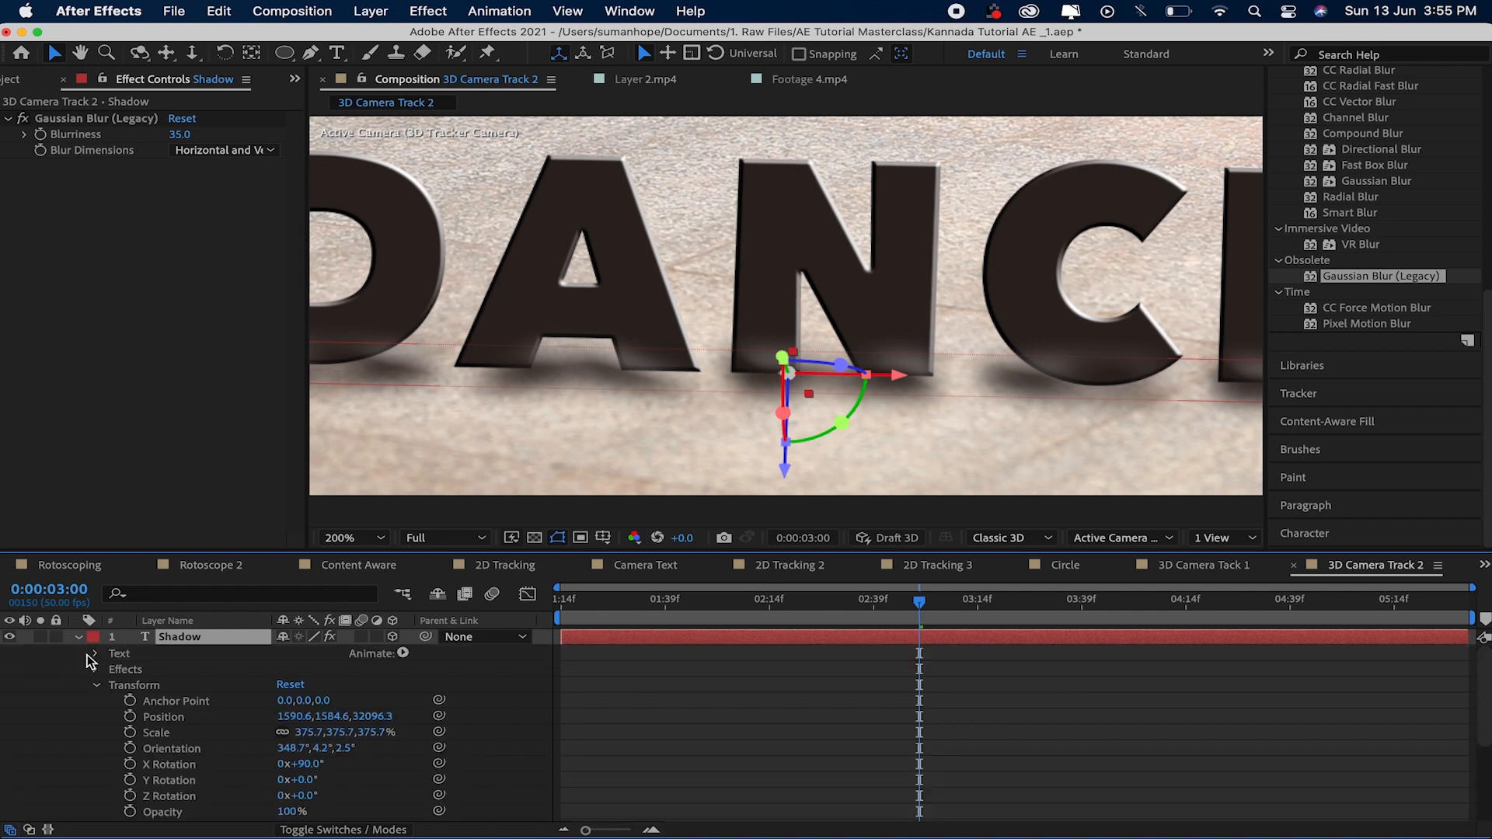
right_click(163, 639)
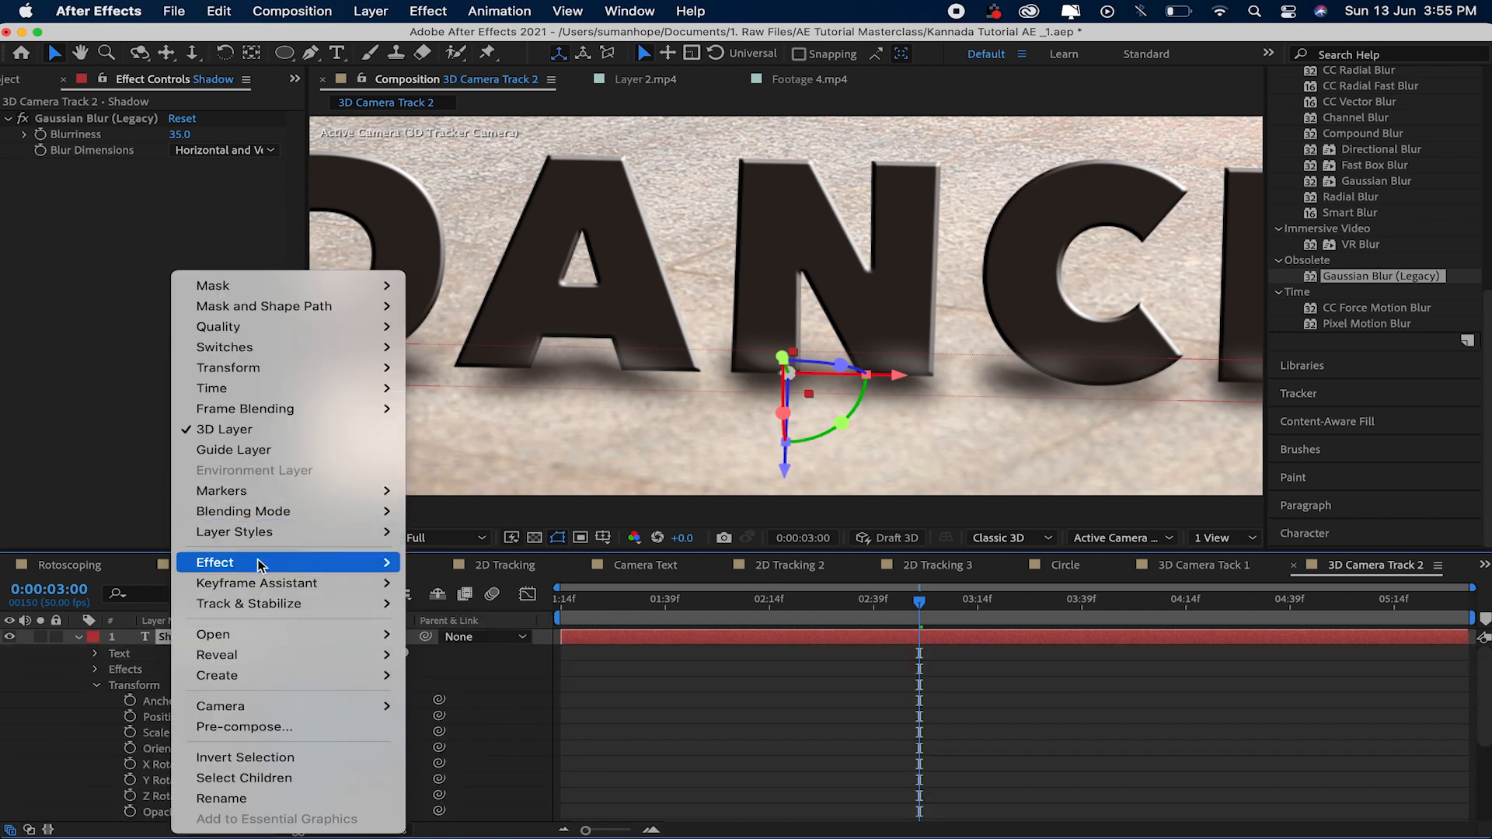
mouse_move(272, 537)
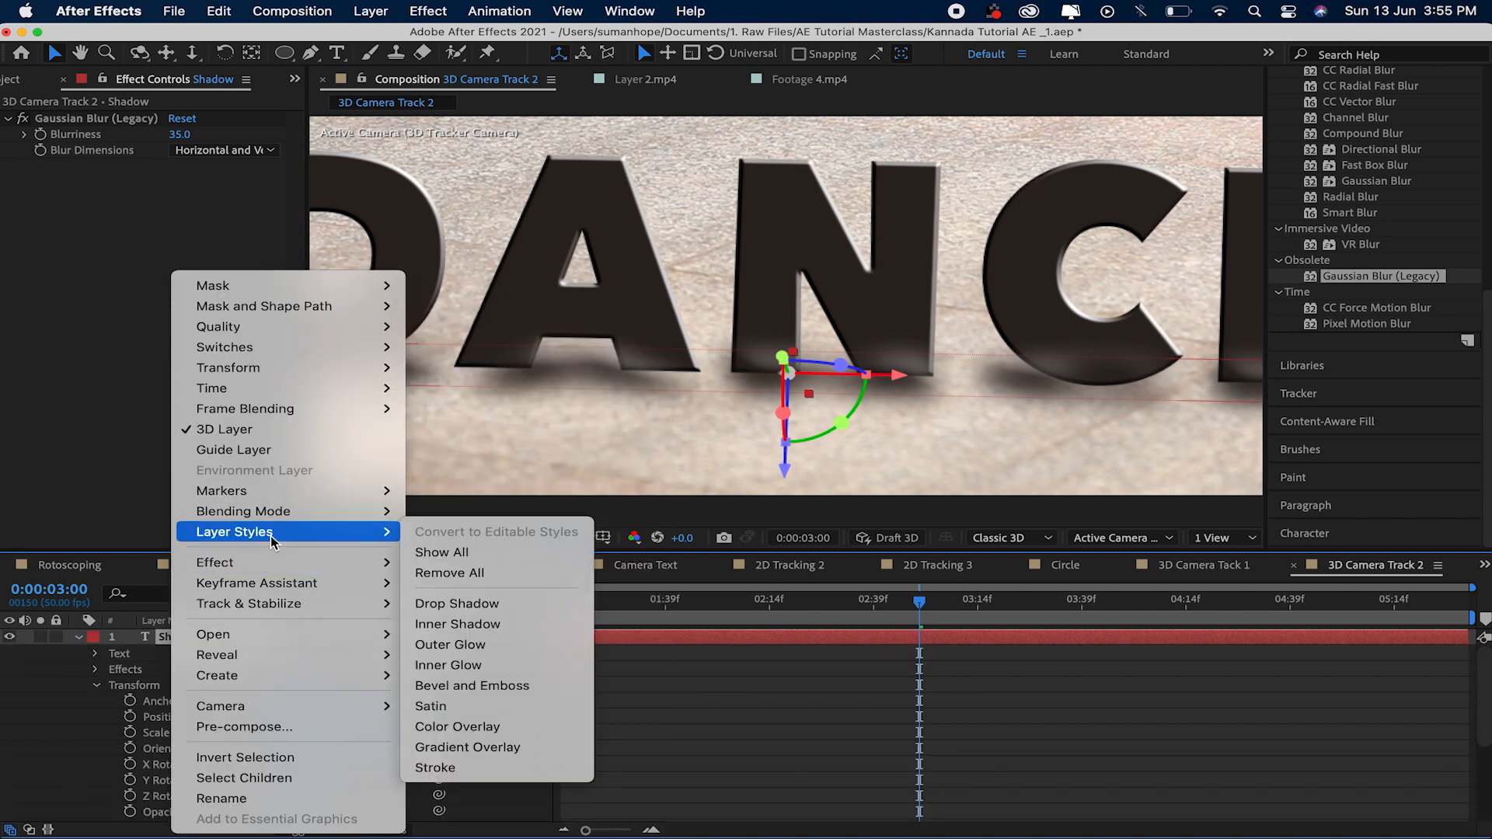
click(500, 575)
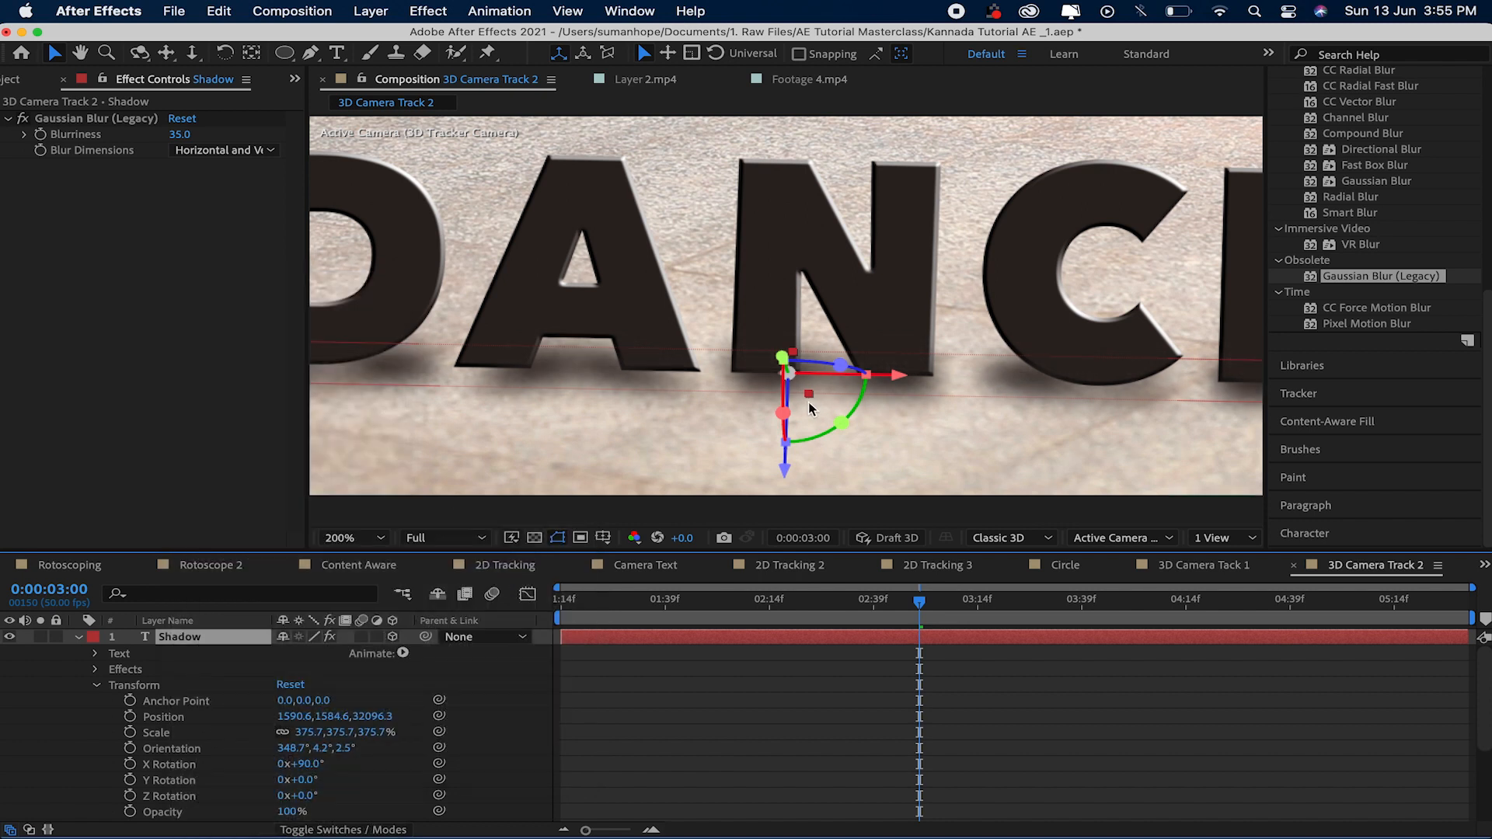
- Lower the Shadow layer slightly below the base of the letters and return the current time to 0:00:01:14
mouse_move(786, 467)
mouse_down()
mouse_move(775, 509)
mouse_move(784, 472)
mouse_up()
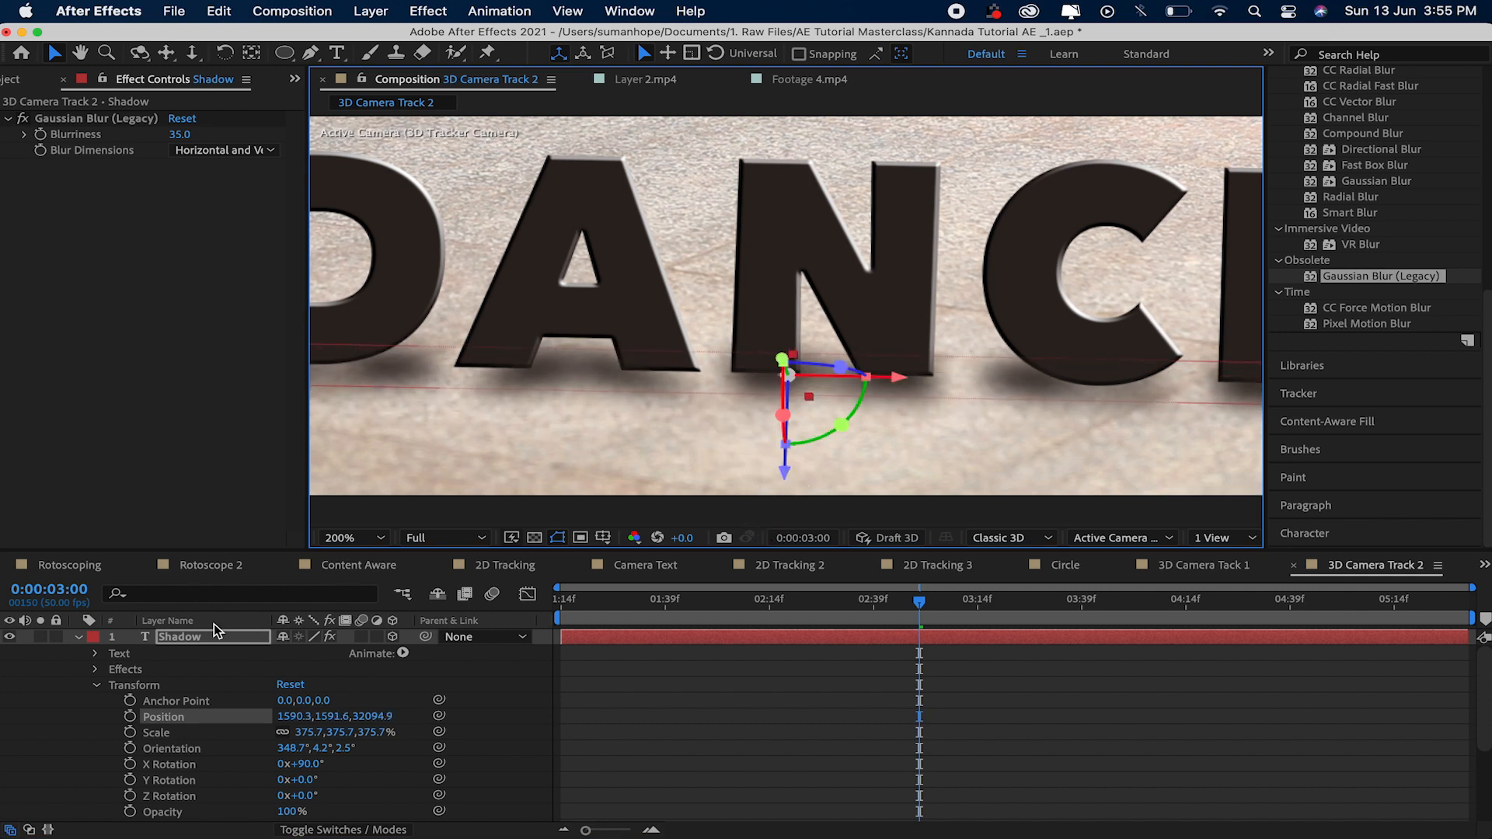
drag(786, 472, 781, 546)
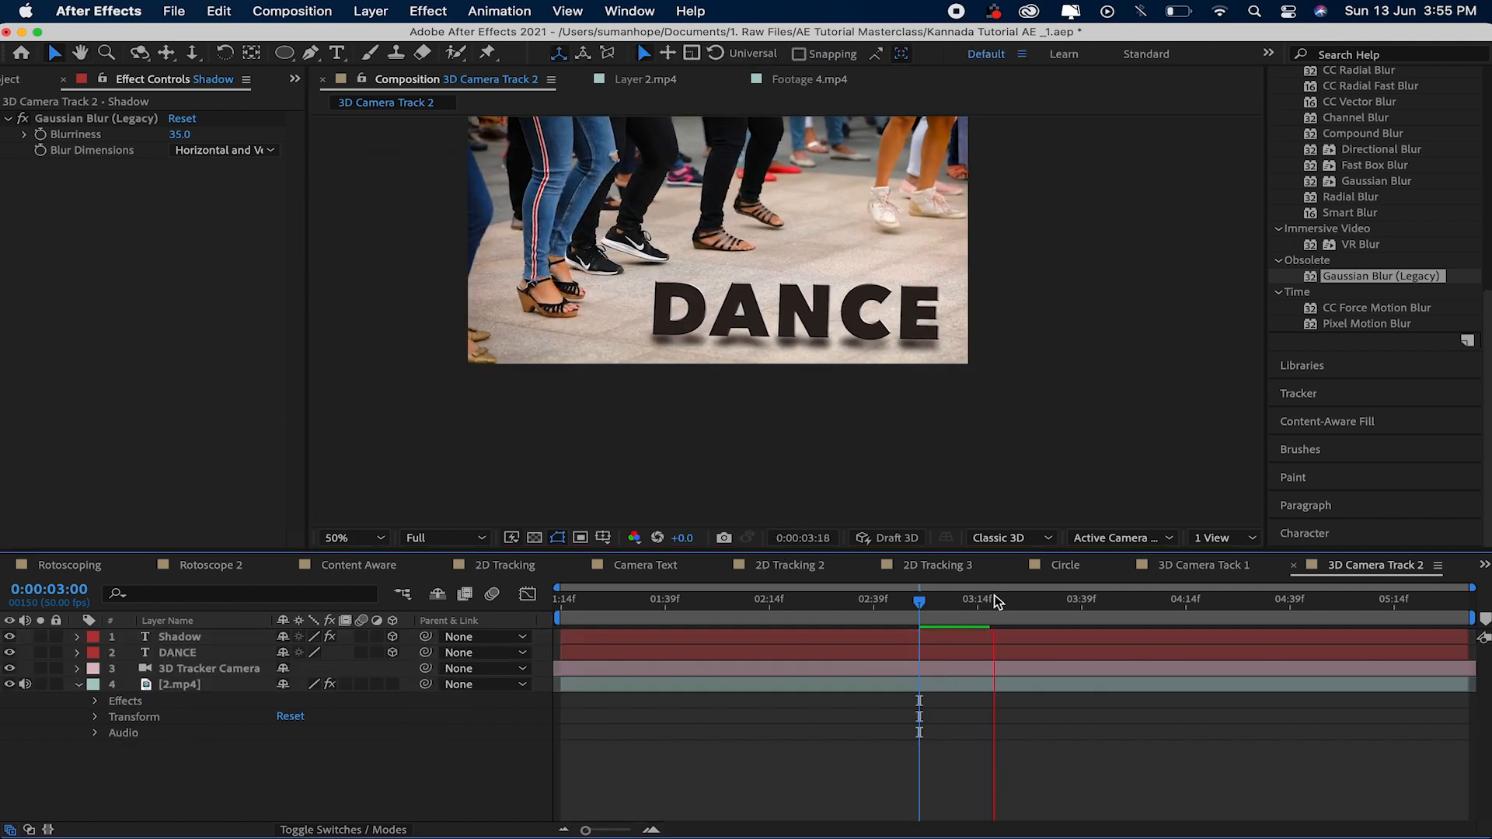
drag(1030, 604, 467, 698)
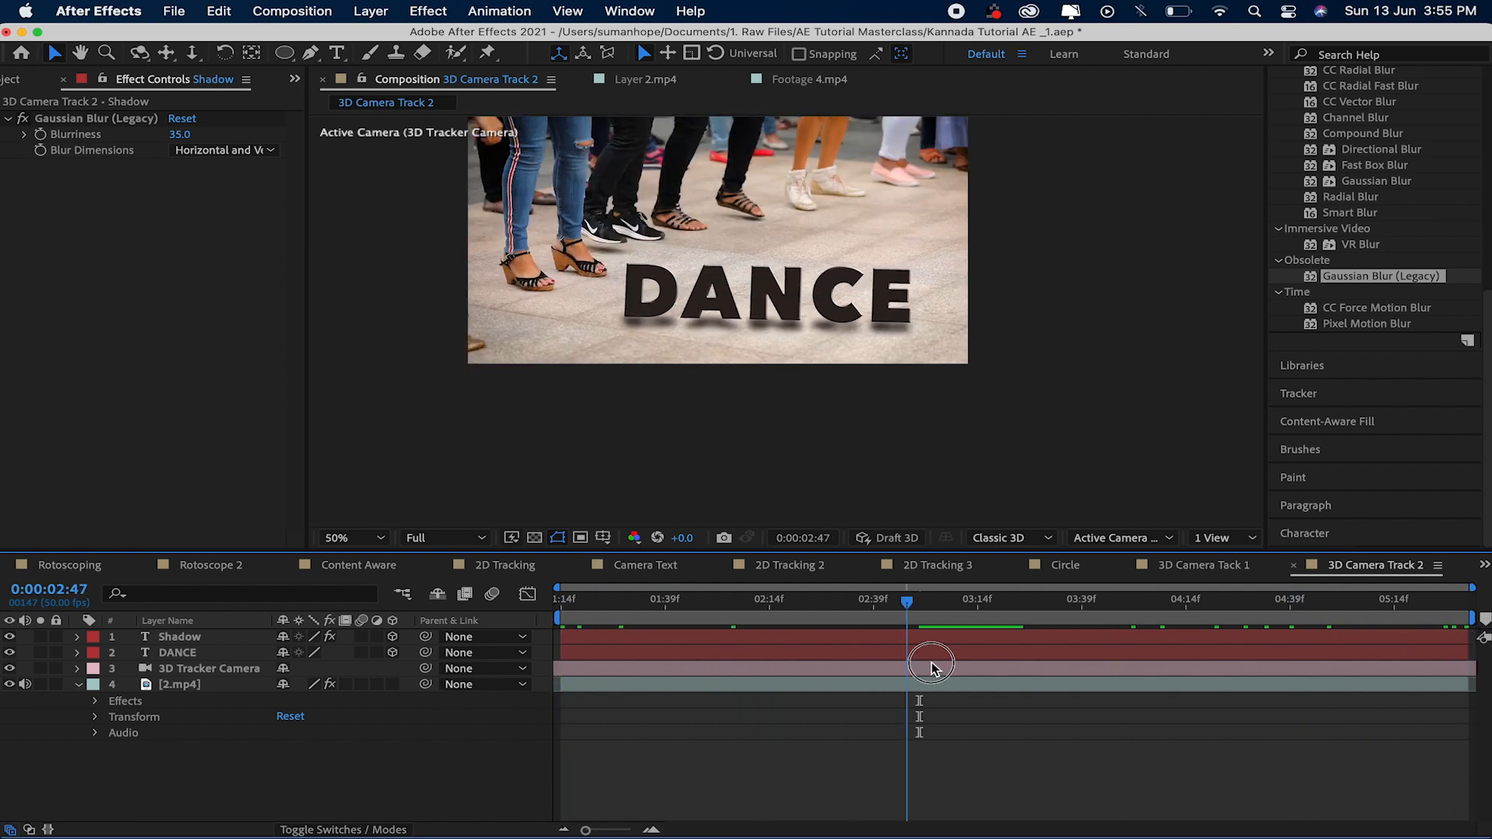
- Reduce the Shadow layer's opacity to 80% and check the softened shadow under the text
key(slash)
click(172, 636)
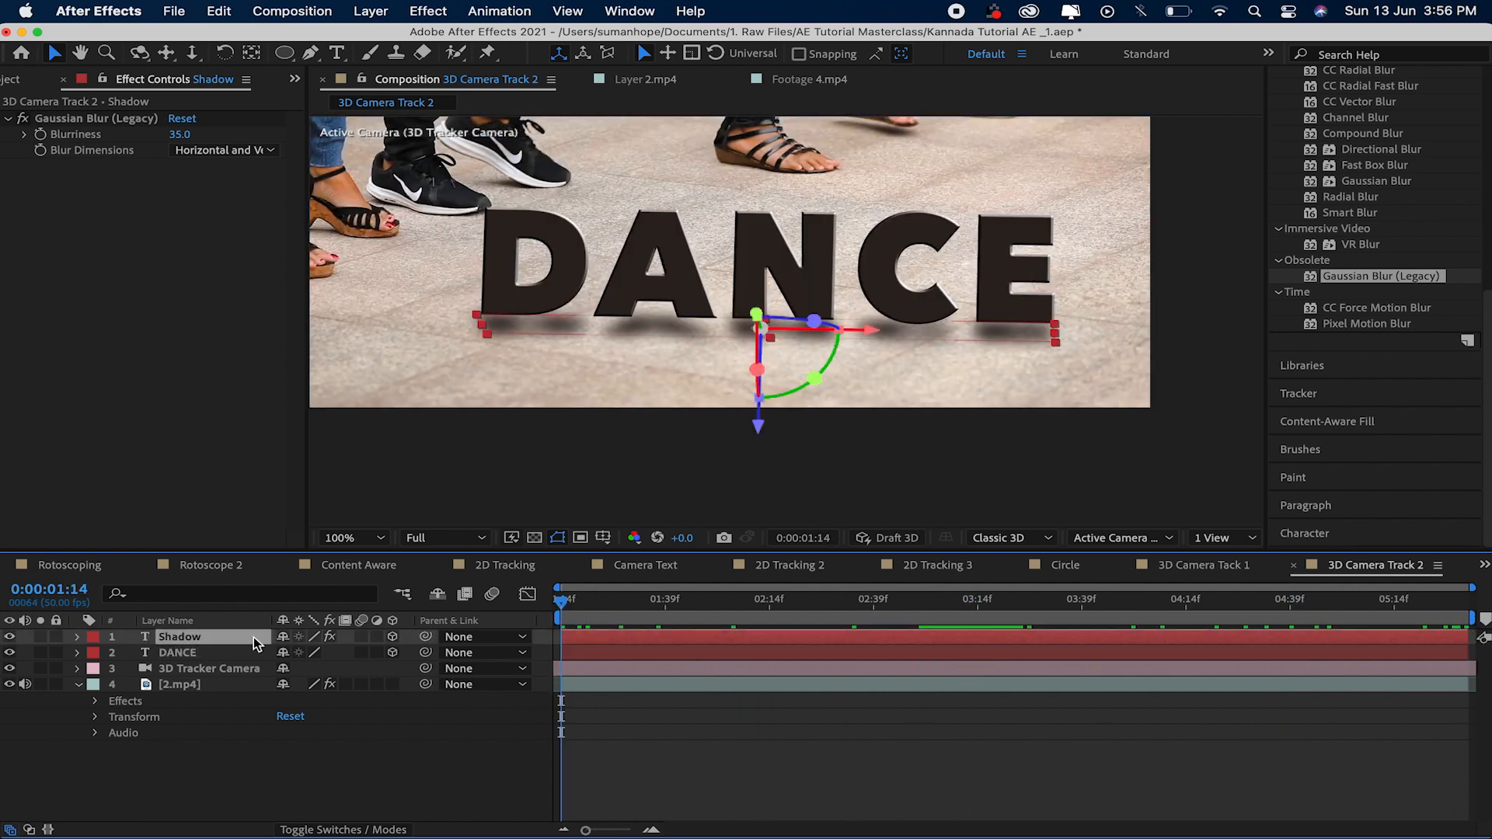
key(t)
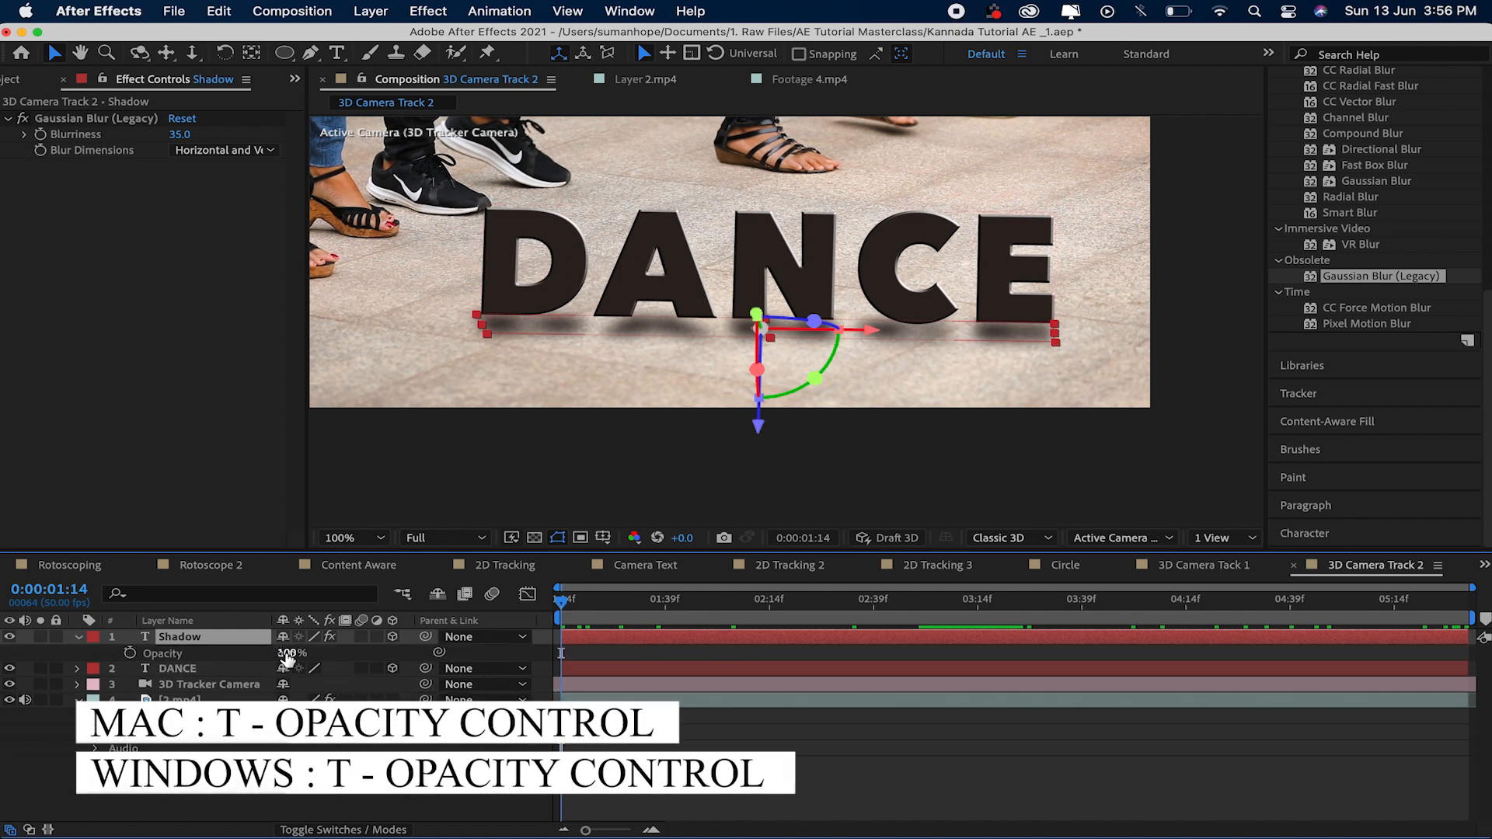
drag(287, 655, 258, 653)
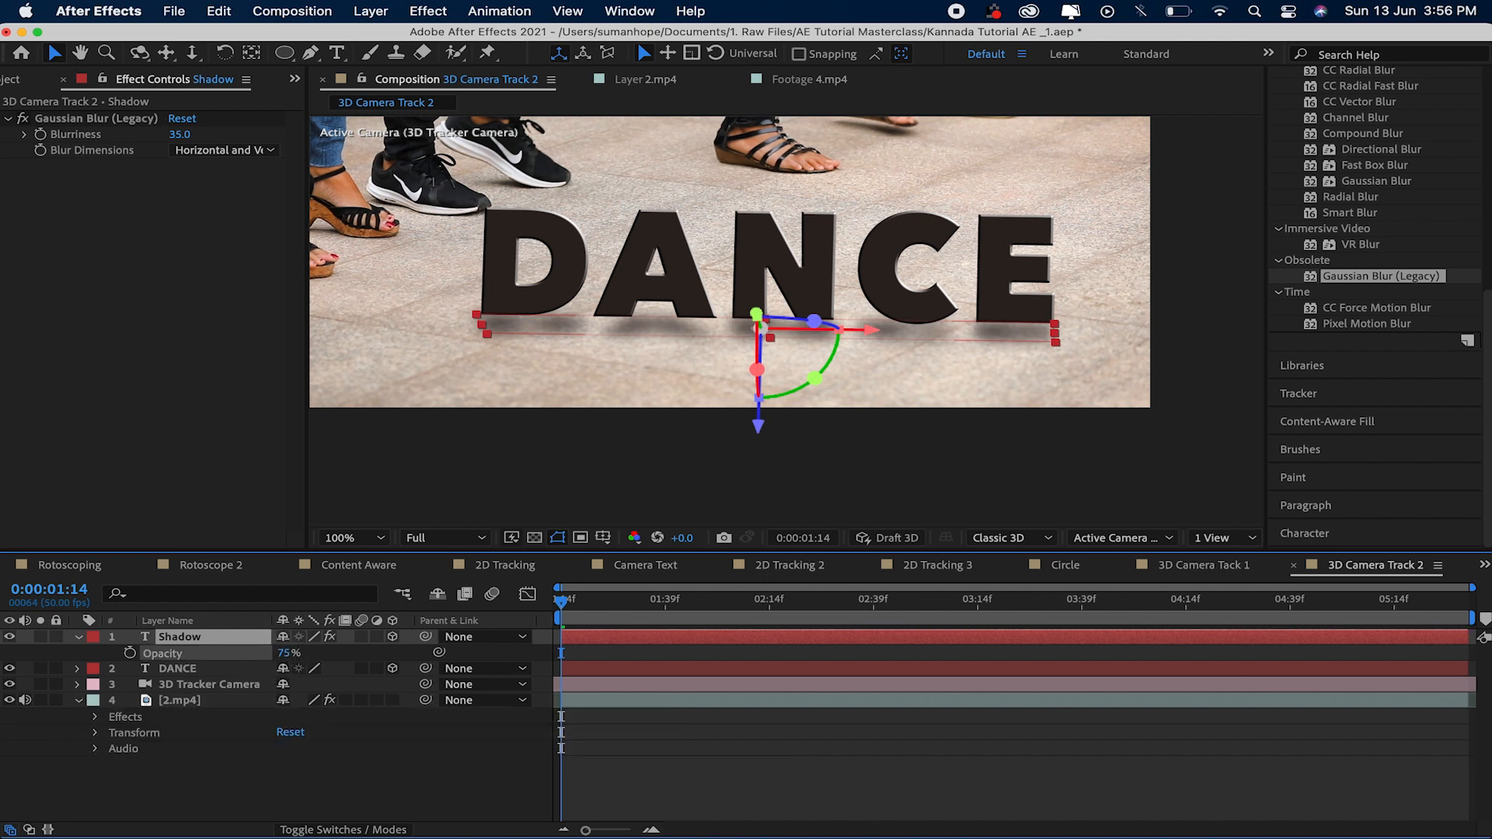
click(359, 792)
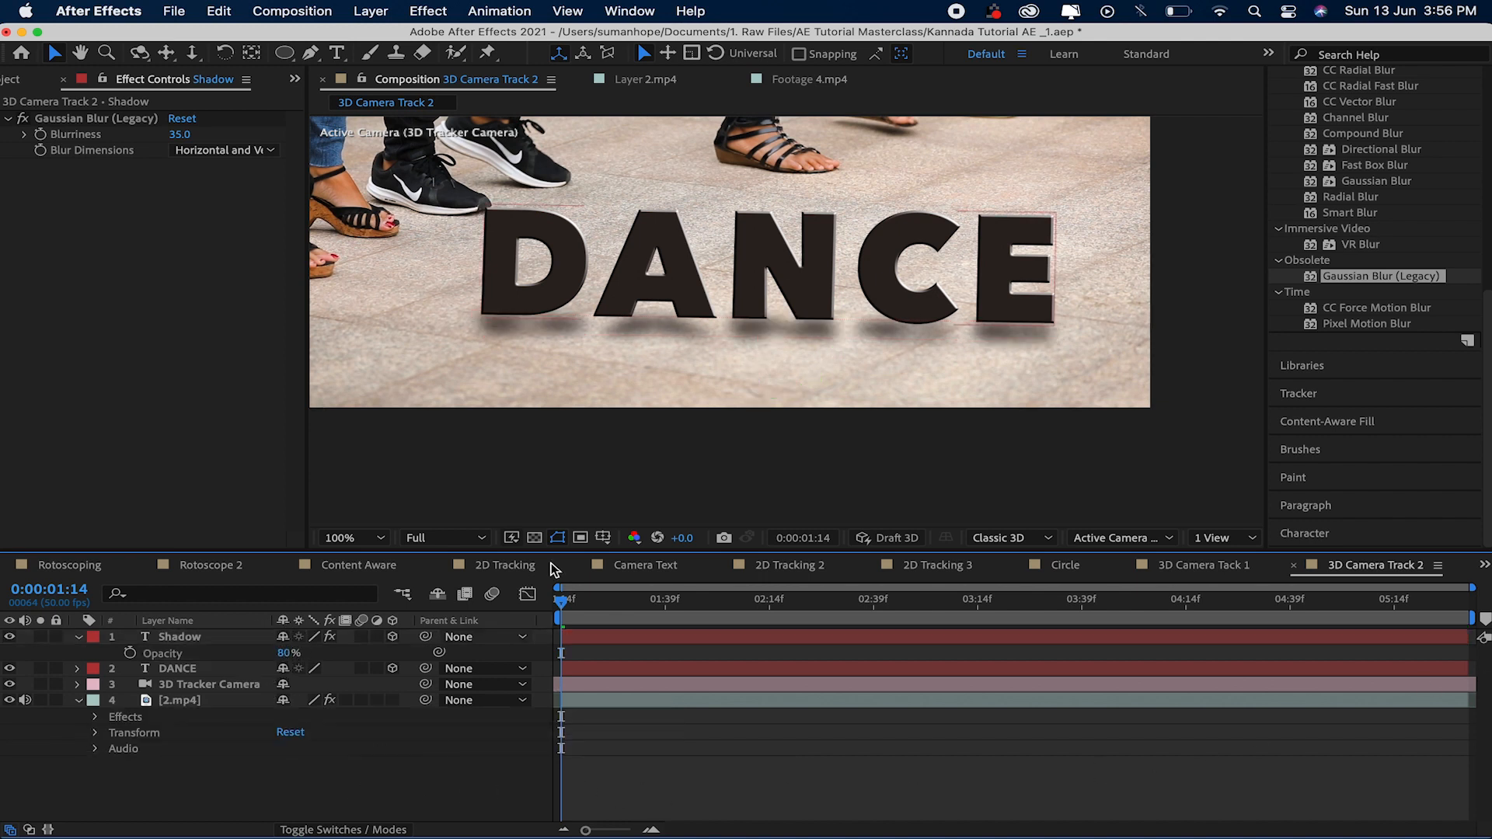
scroll(795, 236, up, 4)
scroll(806, 250, down, 2)
scroll(806, 245, down, 4)
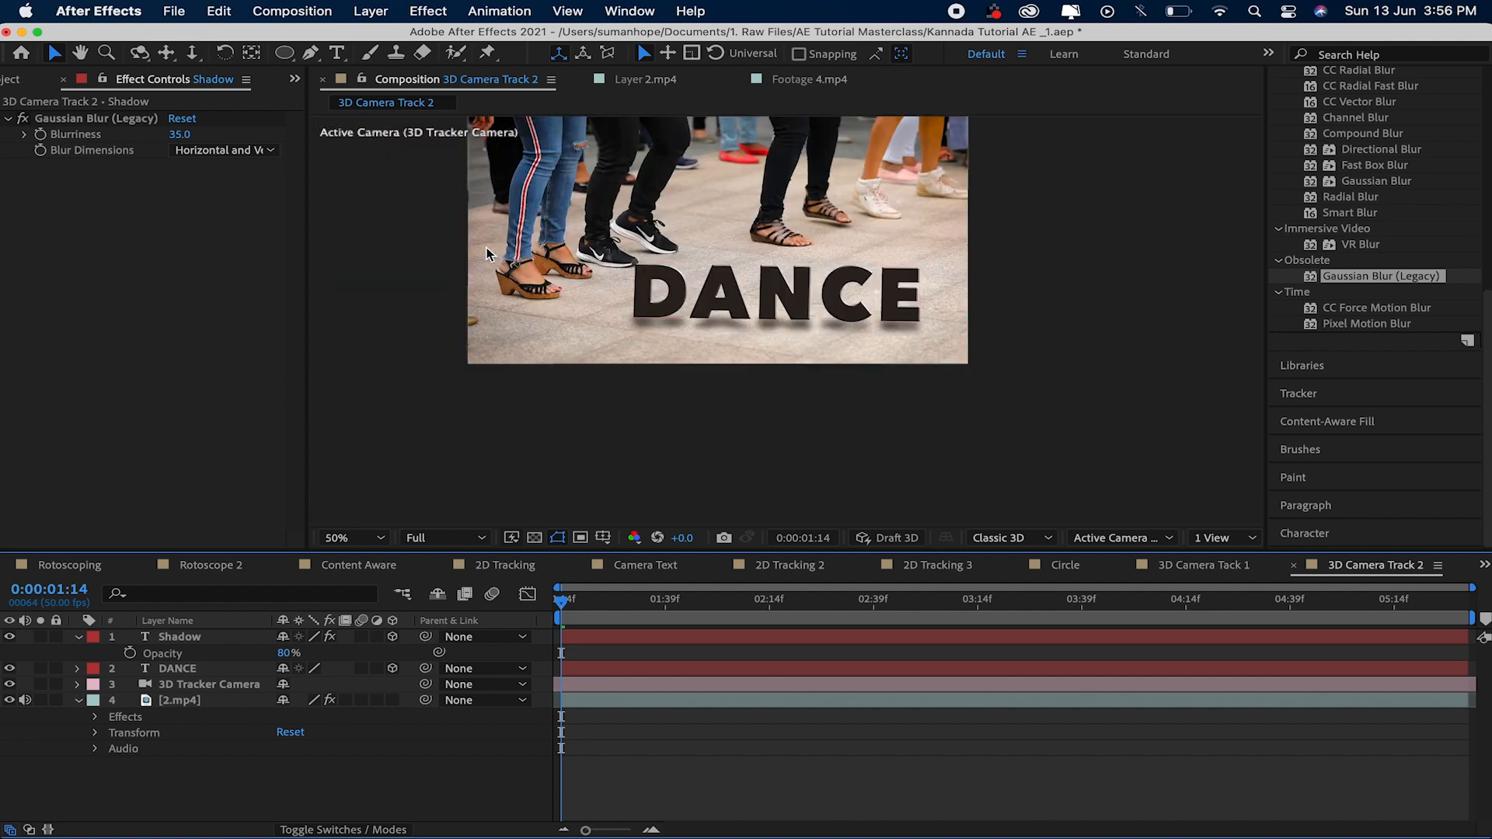
- Set the Shadow layer's opacity to 70% and deselect the layer
scroll(682, 279, up, 4)
click(232, 638)
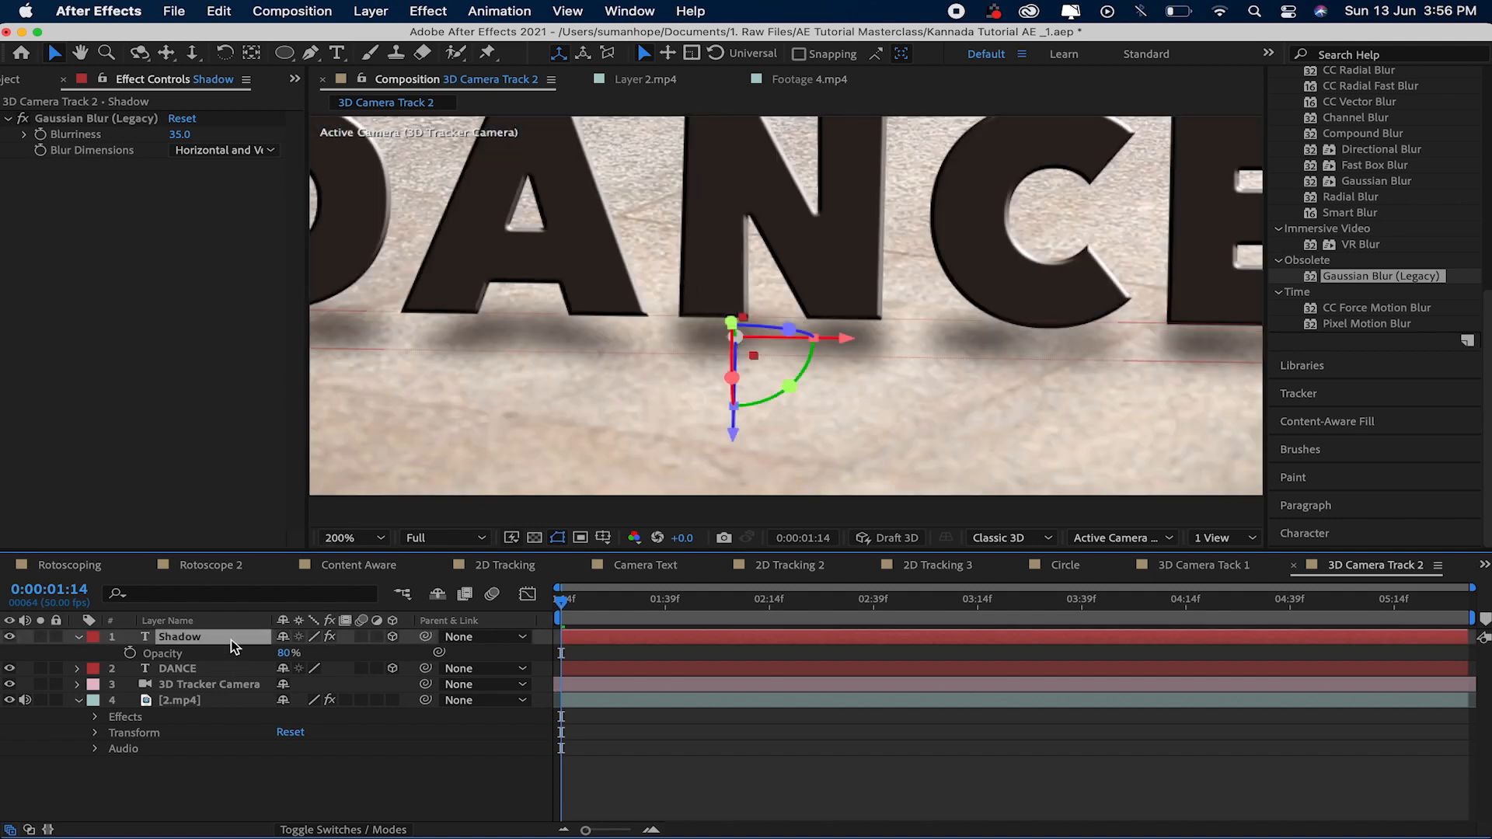
click(287, 655)
text(70)
key(Return)
drag(390, 737, 409, 716)
scroll(762, 278, down, 3)
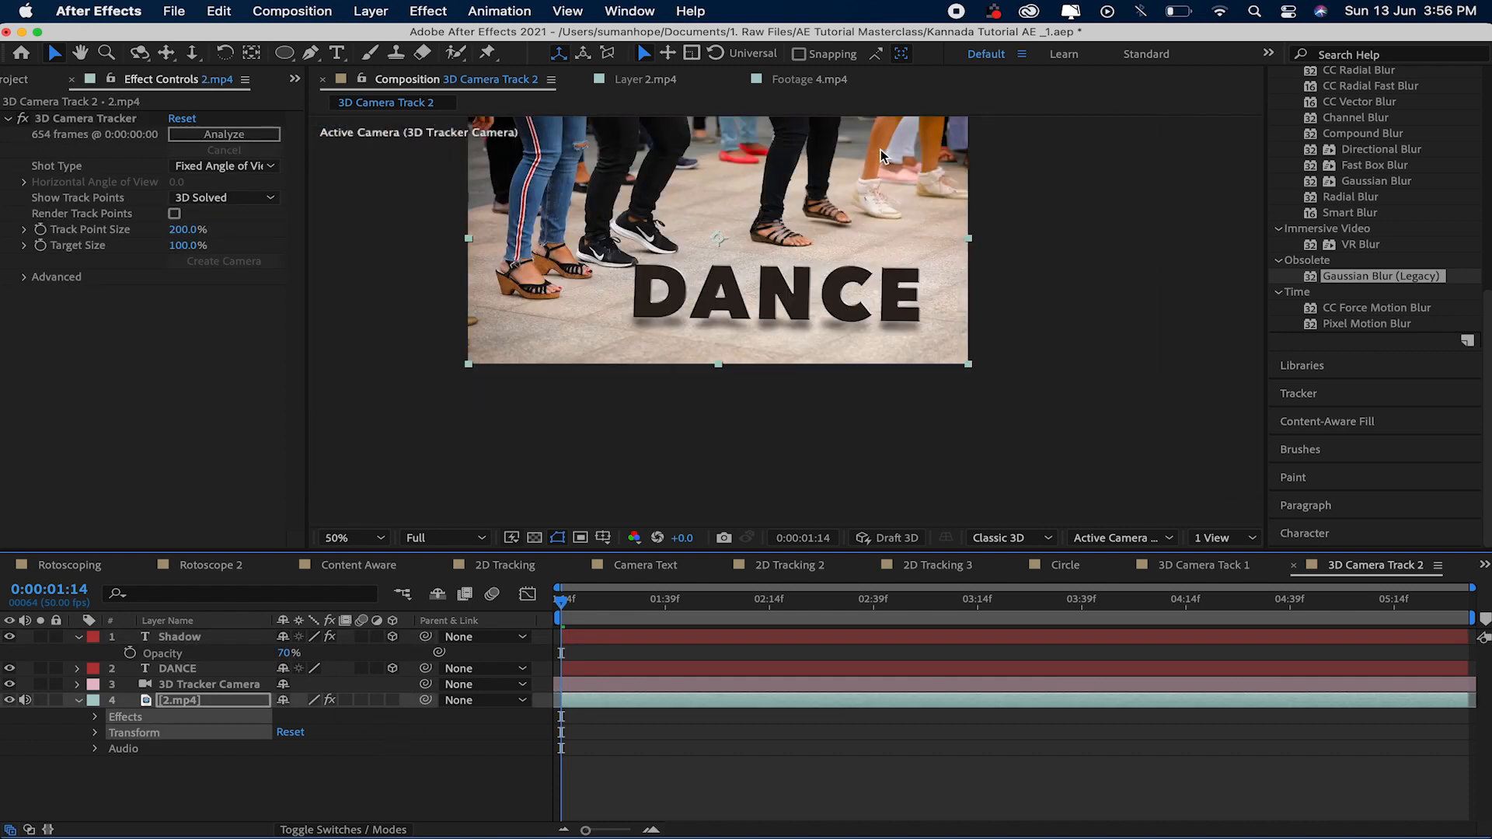
- Try several fill colors on the DANCE text and settle on the dark blue 314E71
scroll(750, 285, up, 2)
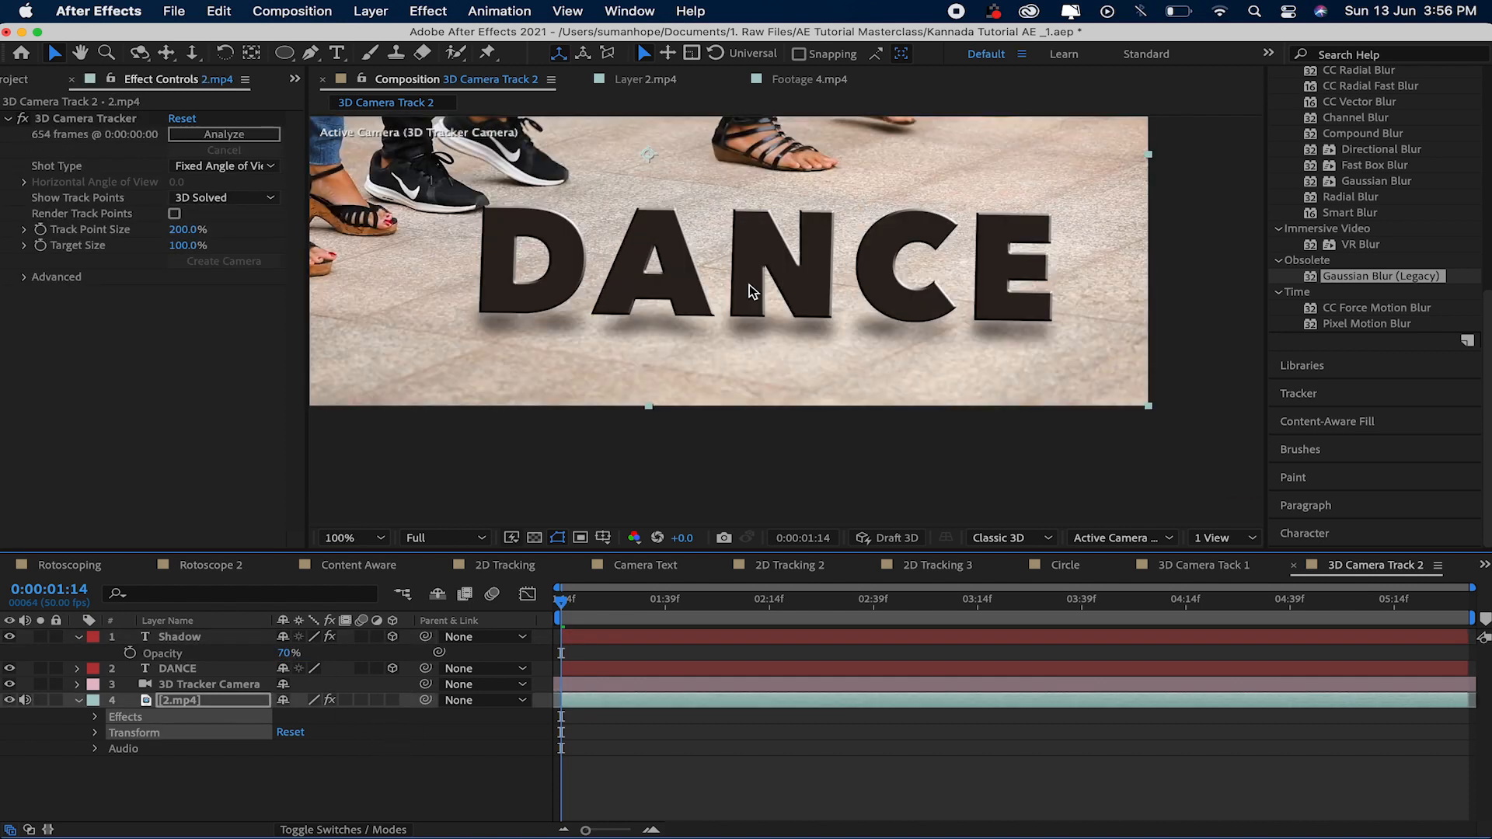
click(172, 668)
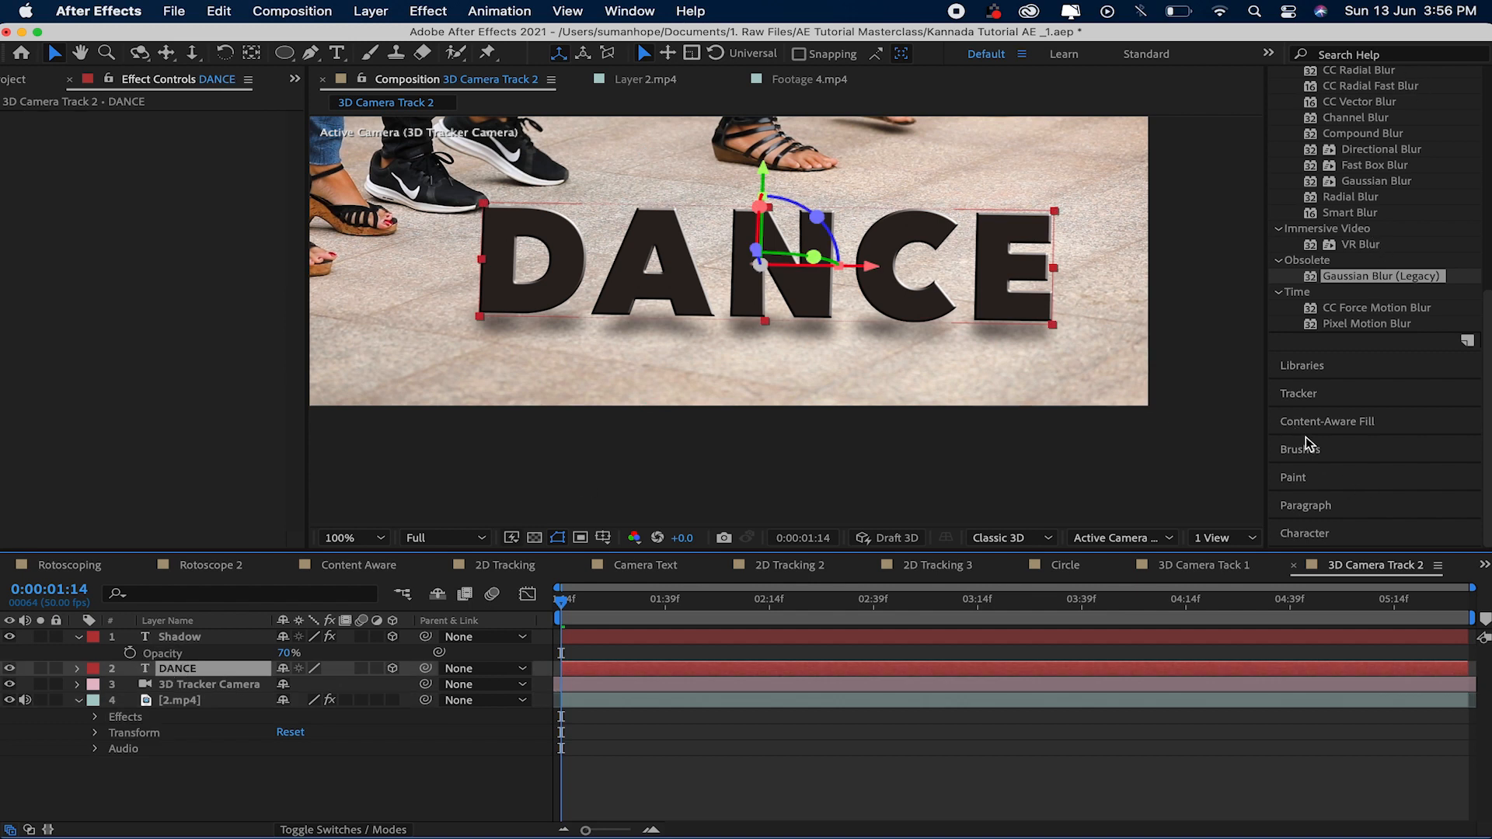
click(1328, 543)
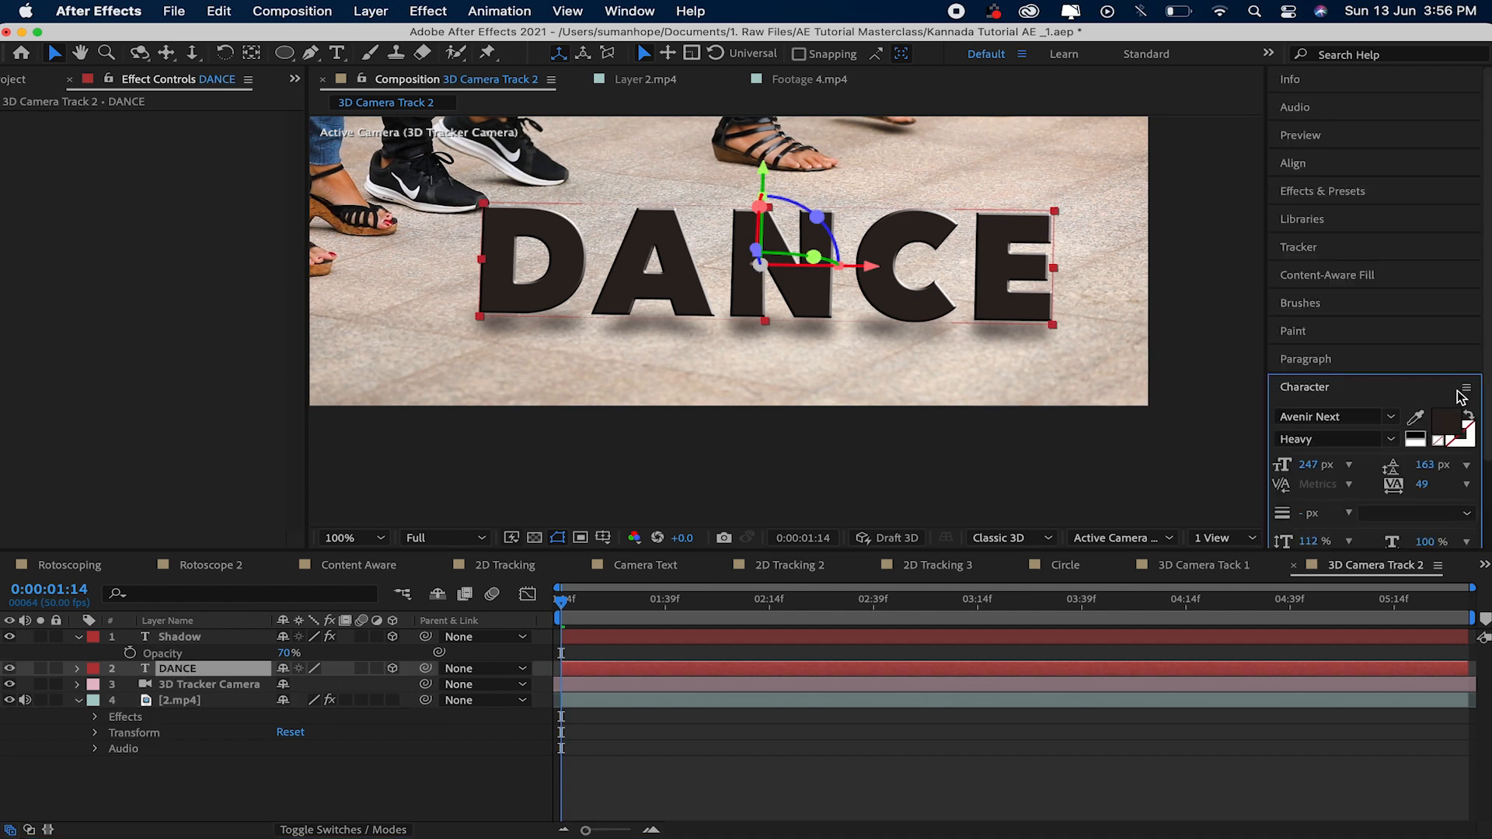
click(1446, 422)
drag(194, 444, 409, 287)
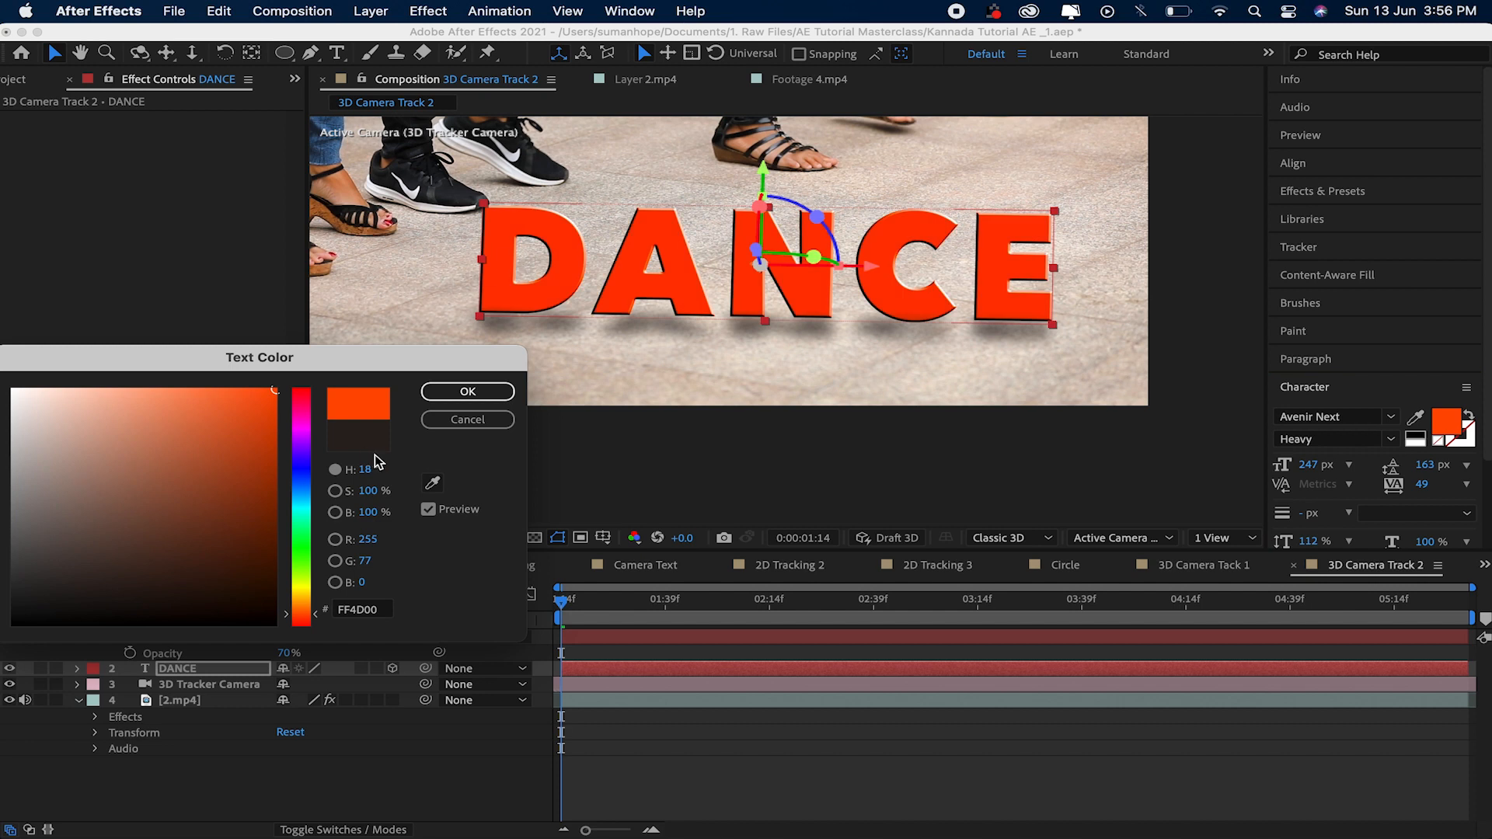
drag(313, 506, 308, 530)
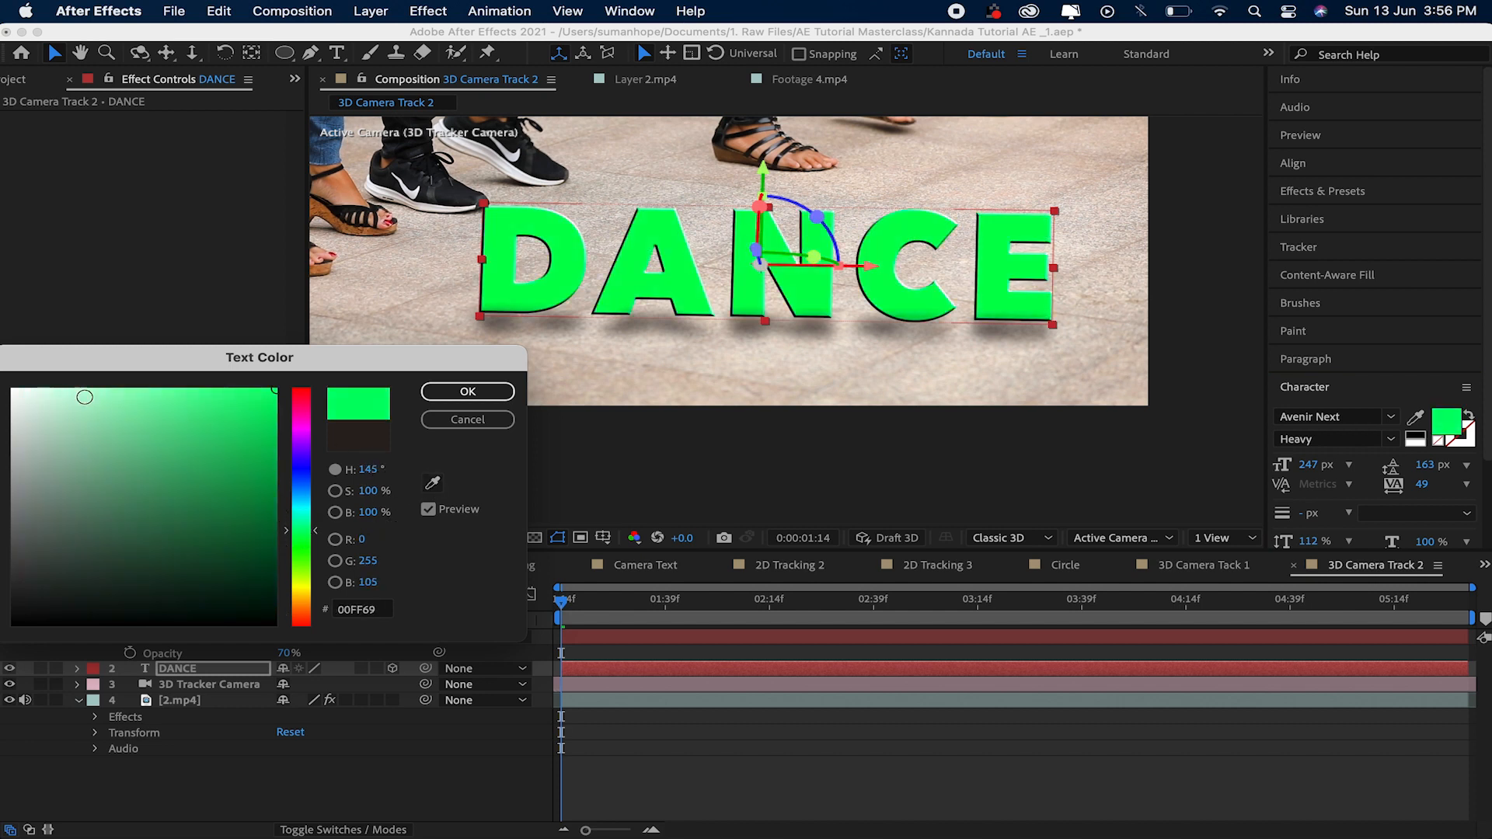
click(85, 397)
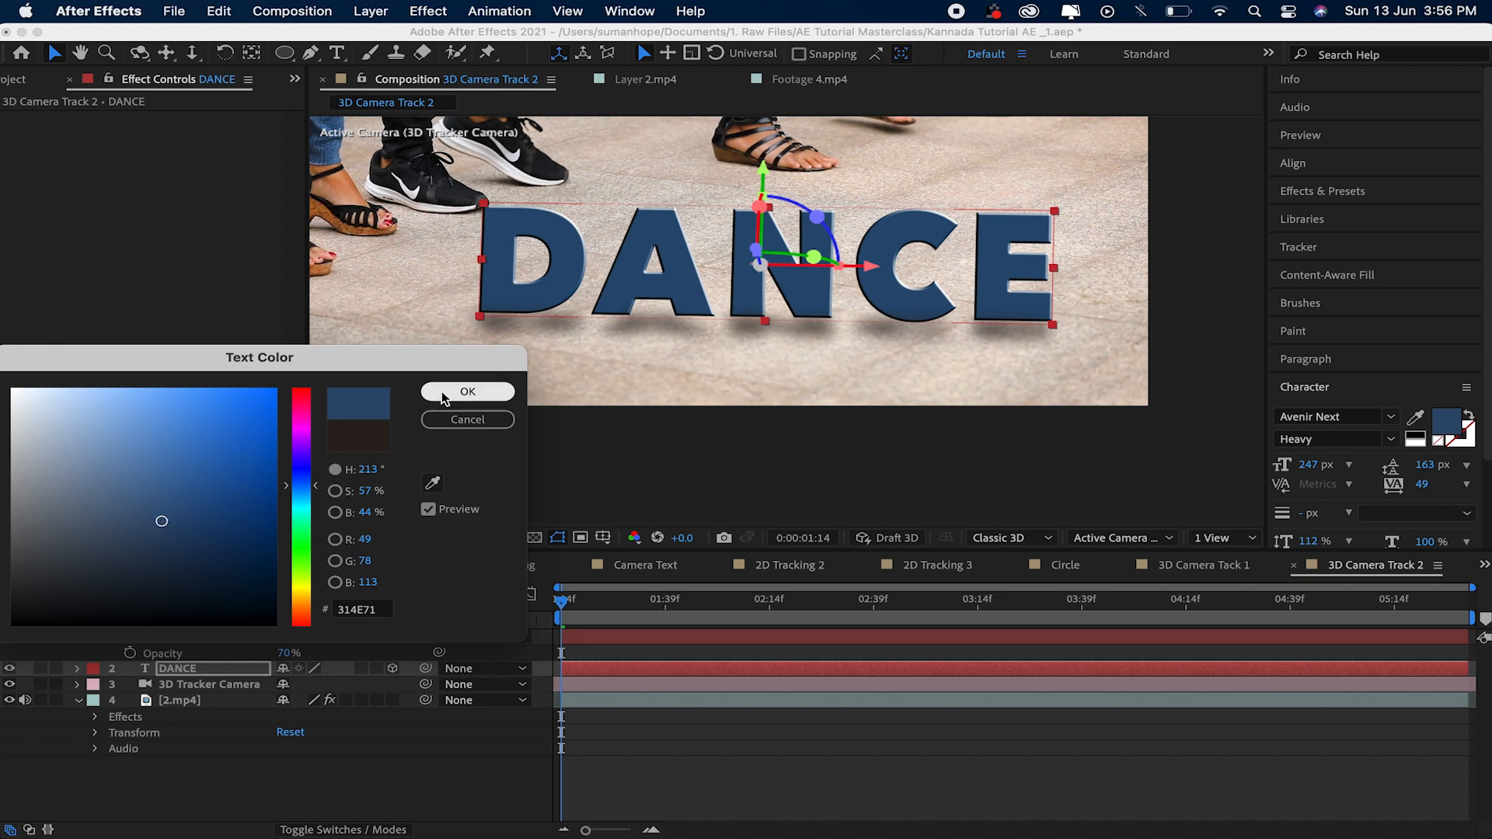
click(469, 391)
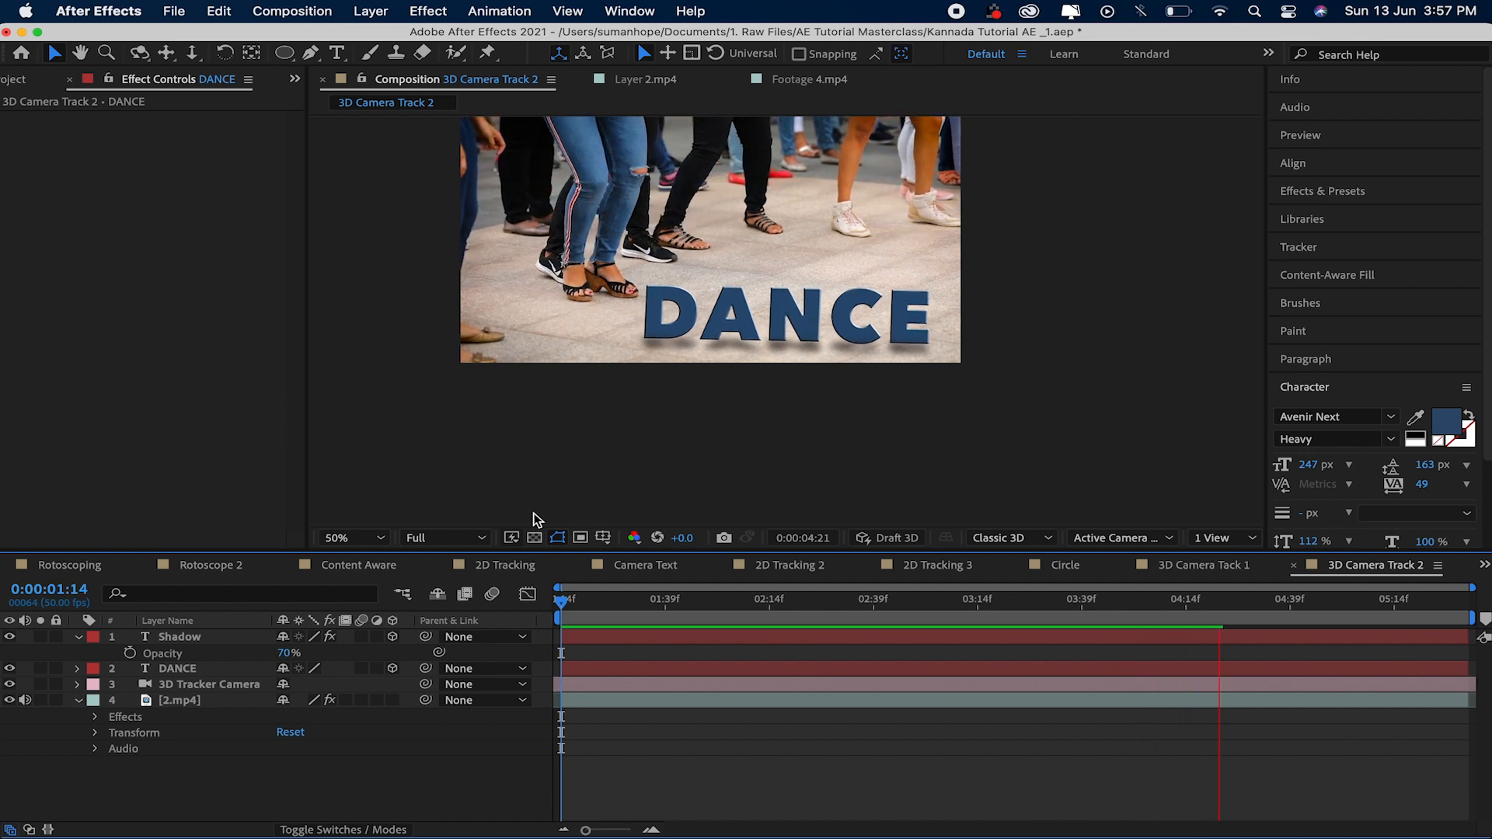
- Select only the DANCE layer and clear the blur search term from the effects and presets list
click(179, 700)
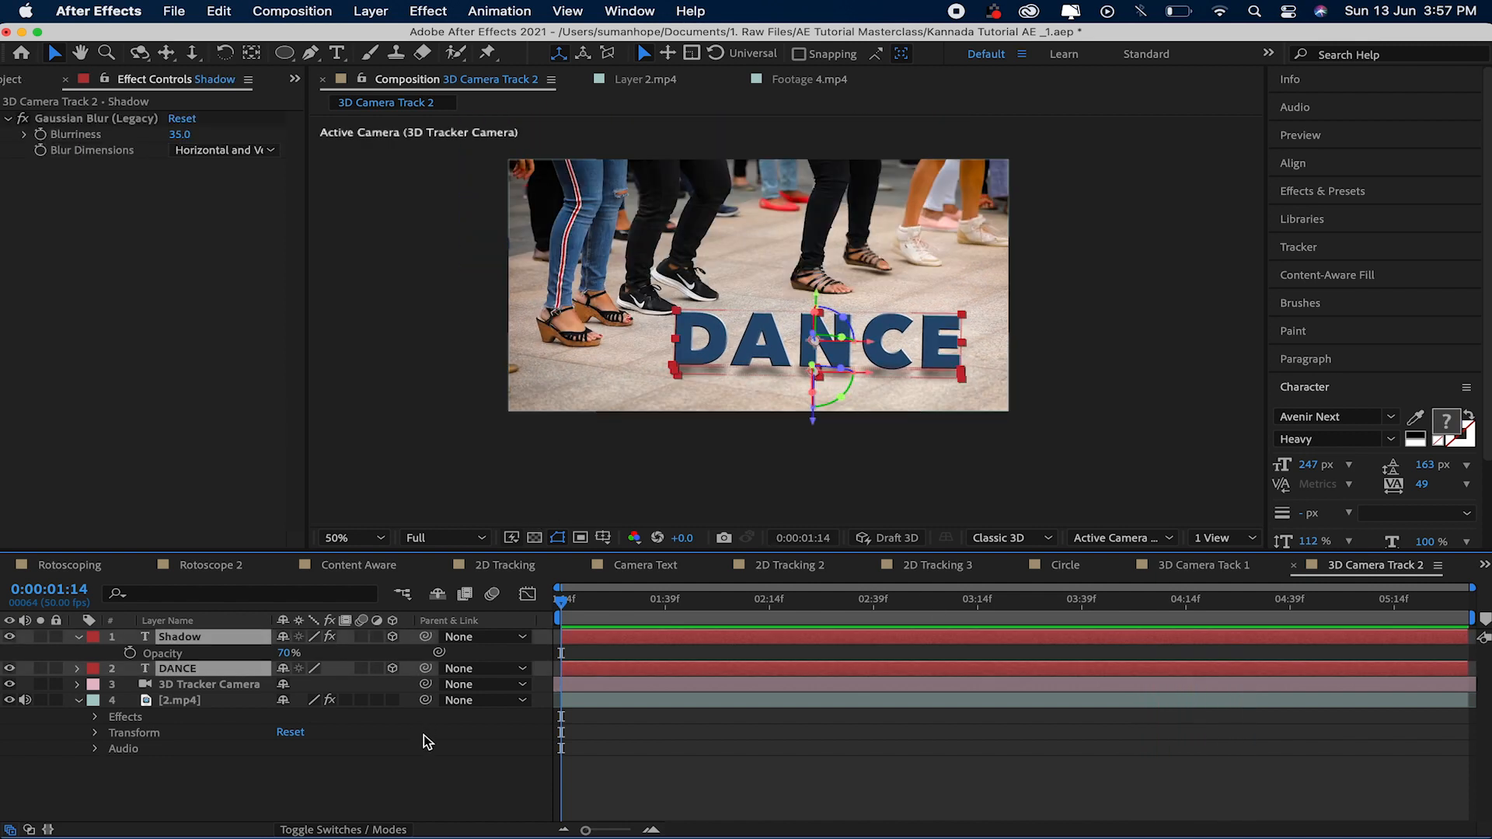
click(179, 637)
click(187, 670)
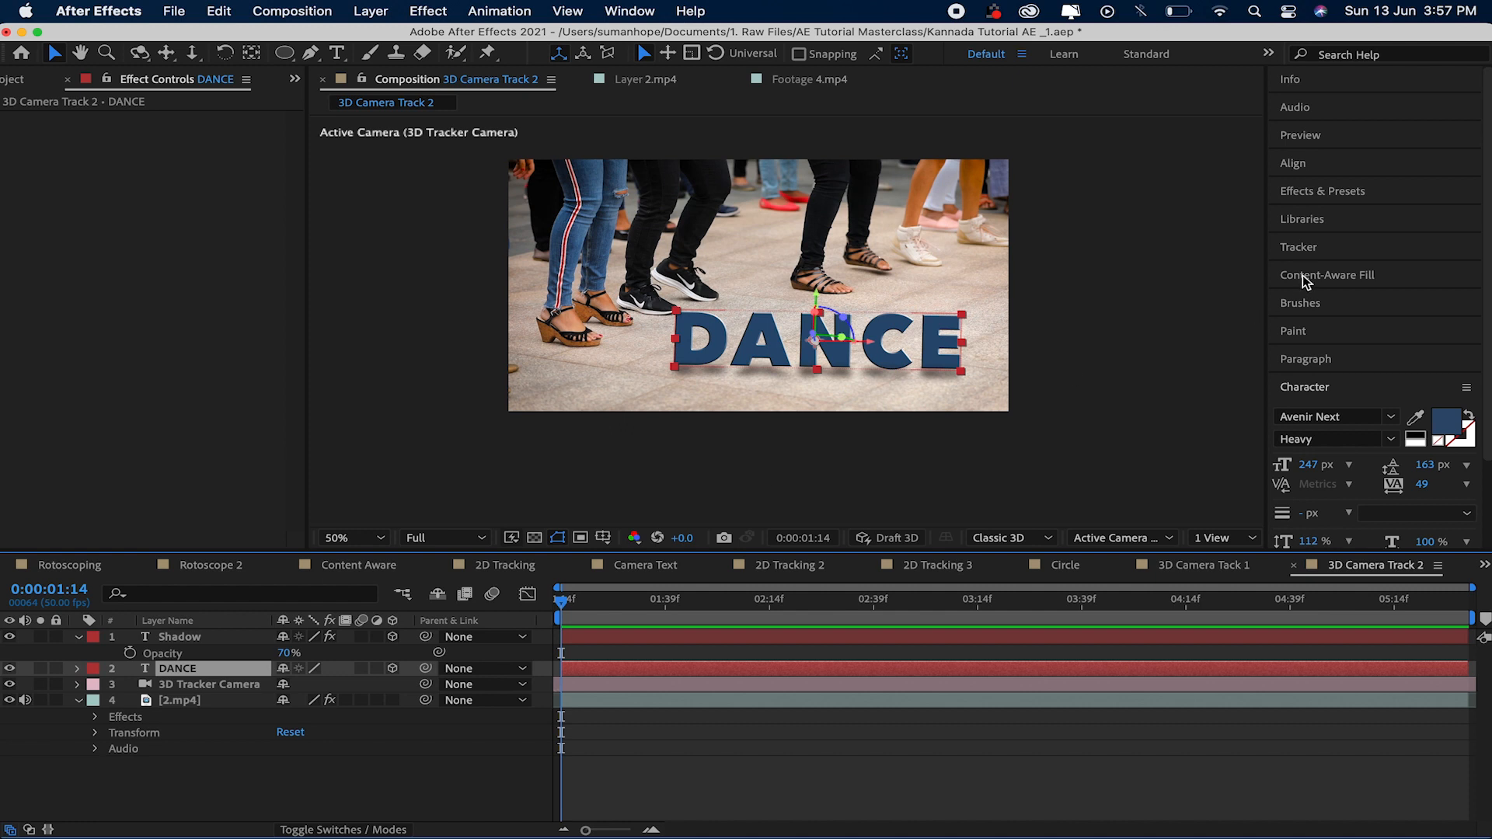
click(1332, 199)
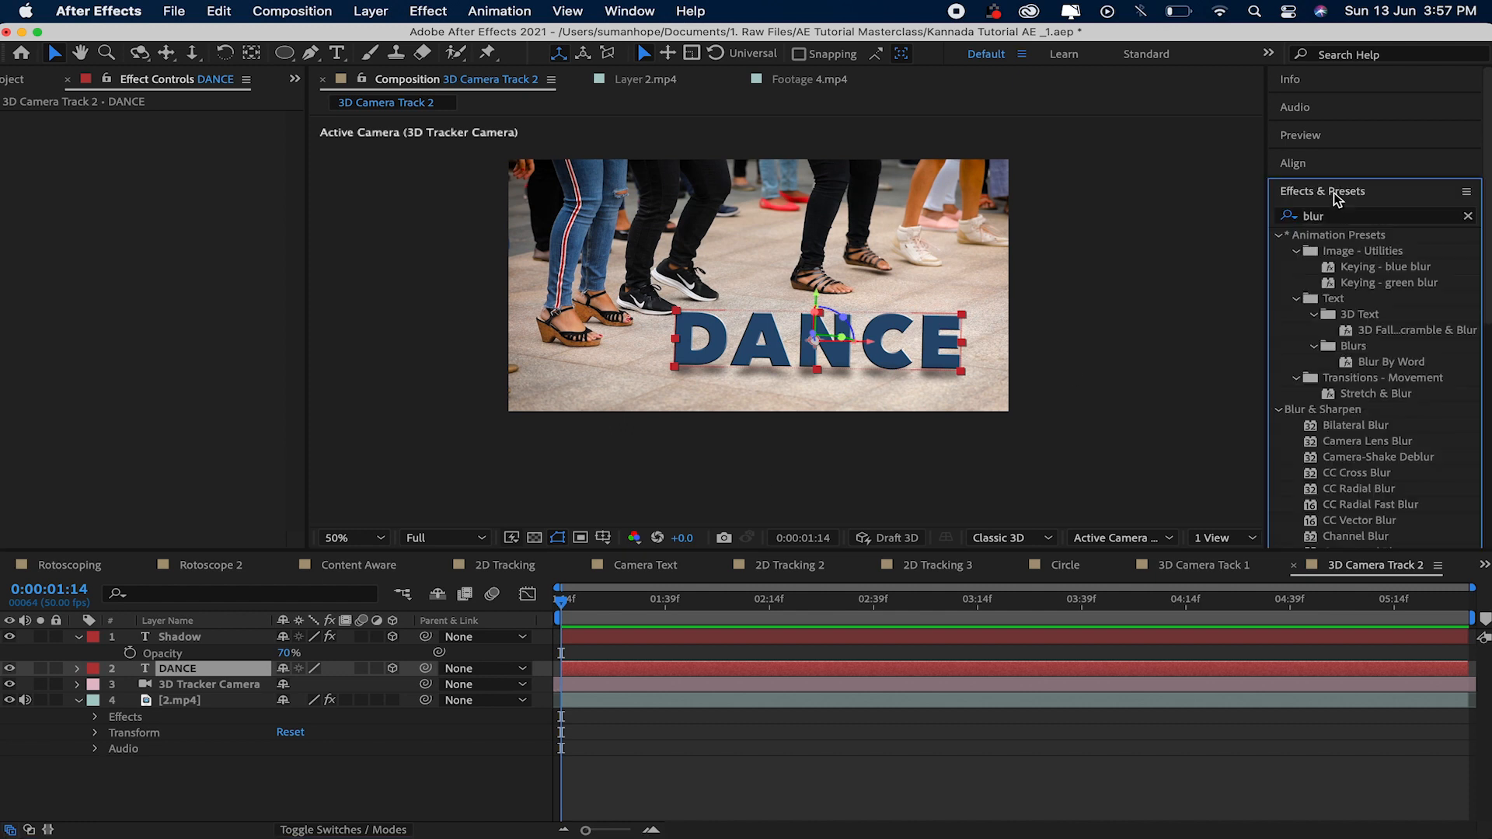
click(1339, 218)
key(BackSpace)
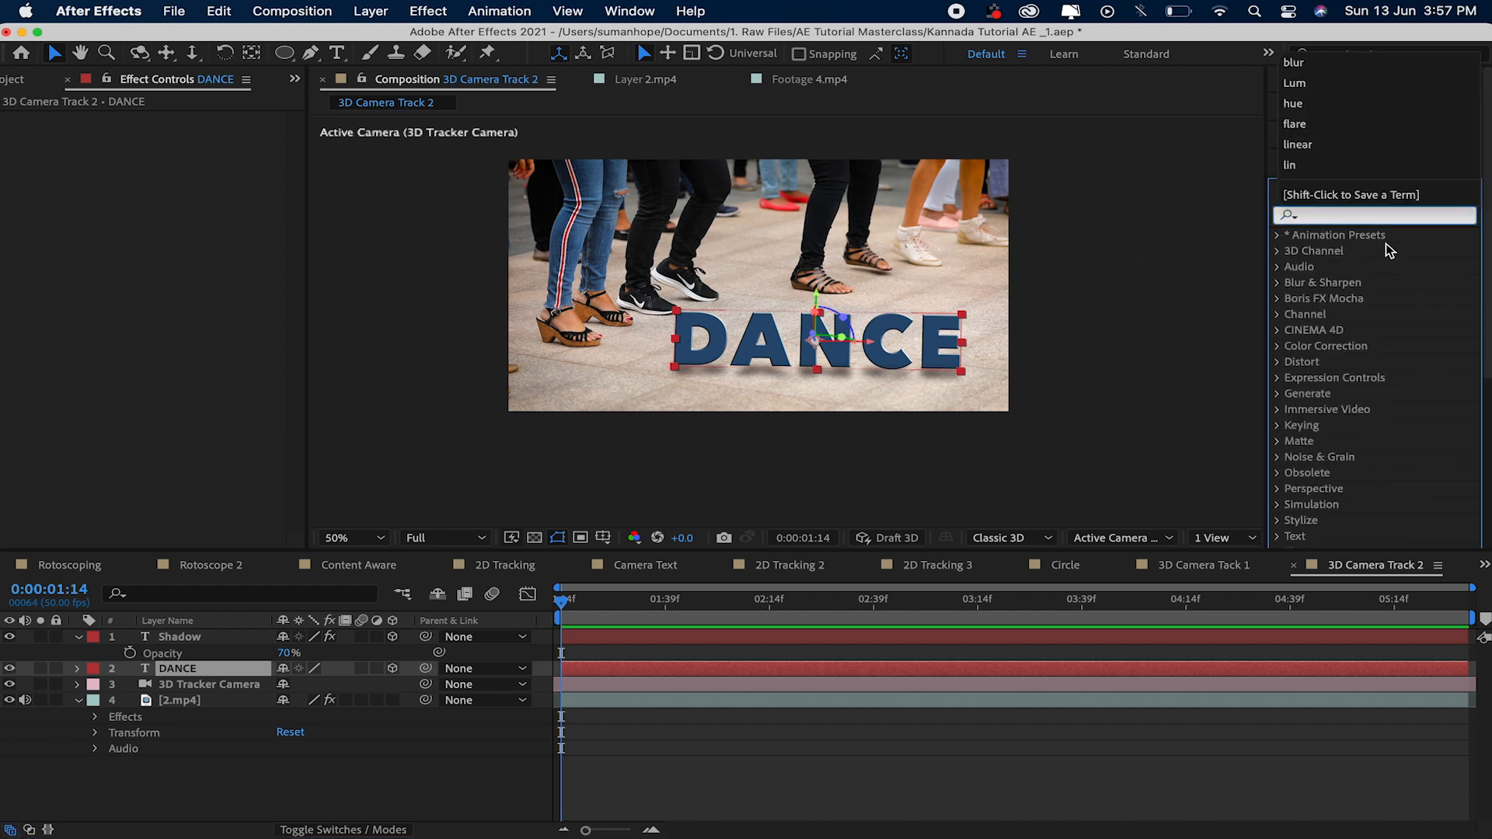
- Apply the 3D Basic Position Z Cascade preset from the 3D Text animation presets to the DANCE layer at 0:00:01:14
click(1276, 236)
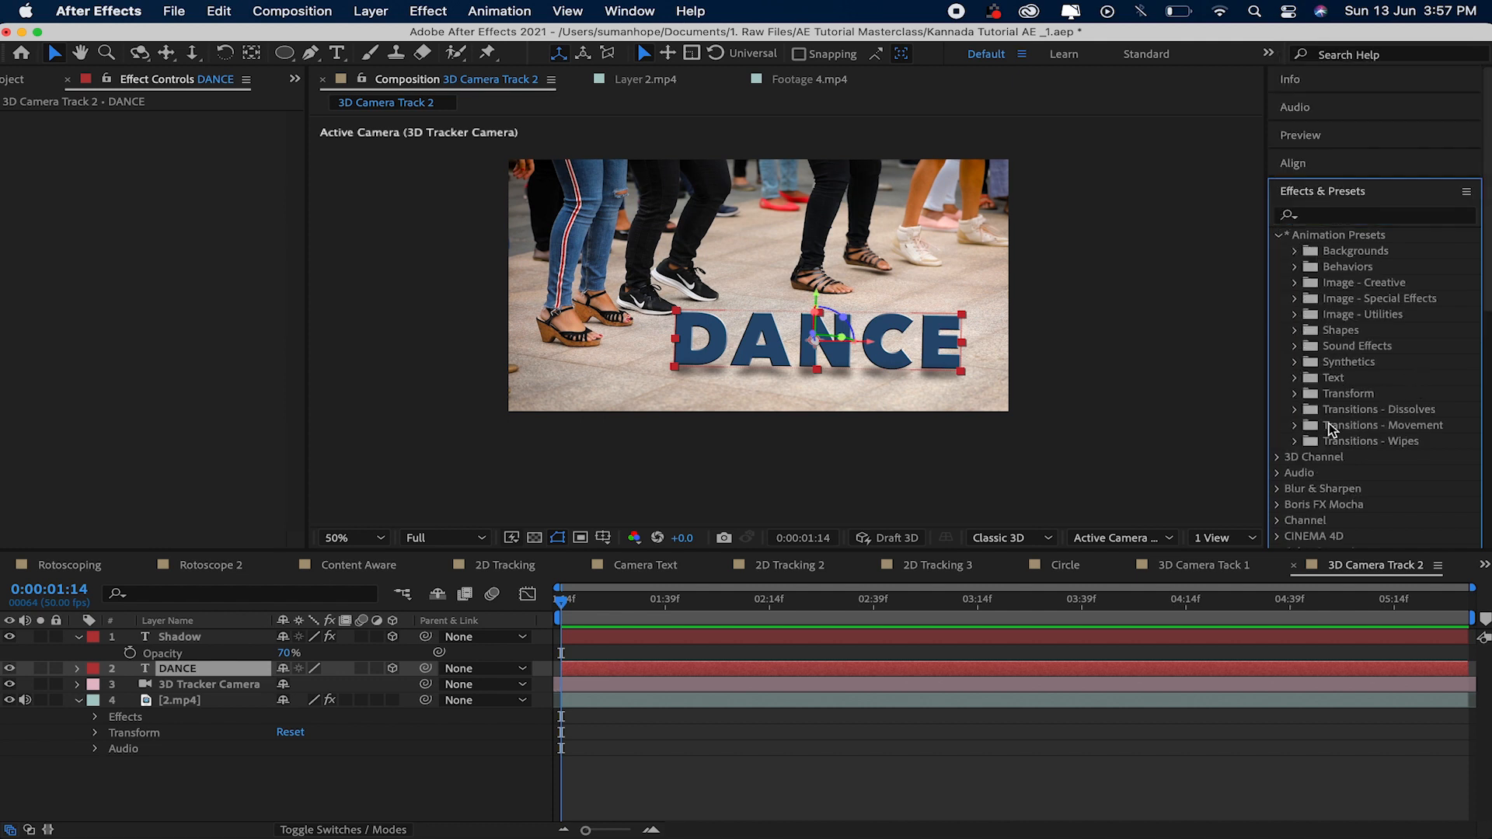
click(1296, 378)
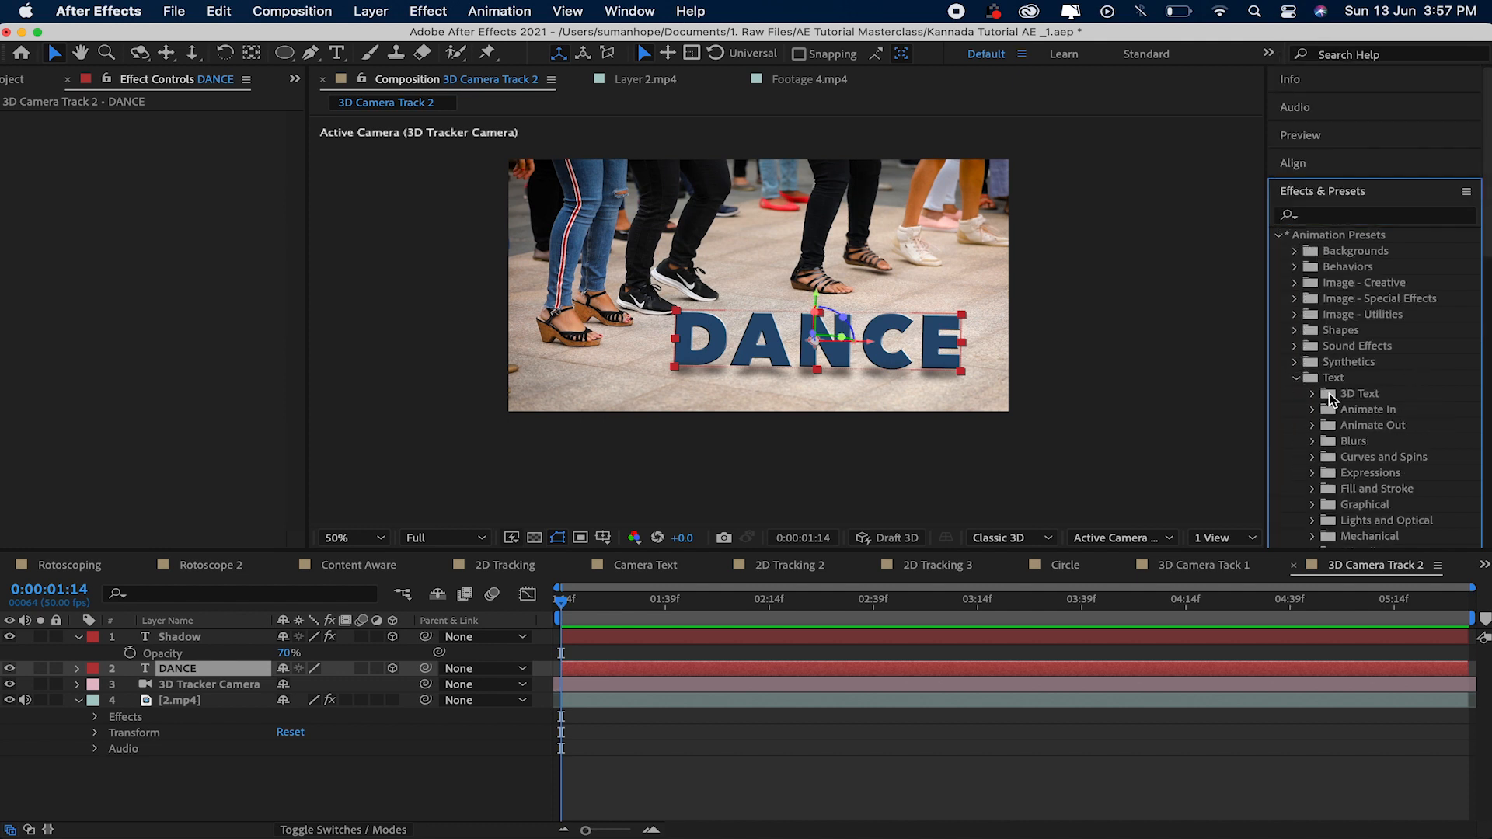
scroll(1397, 471, down, 2)
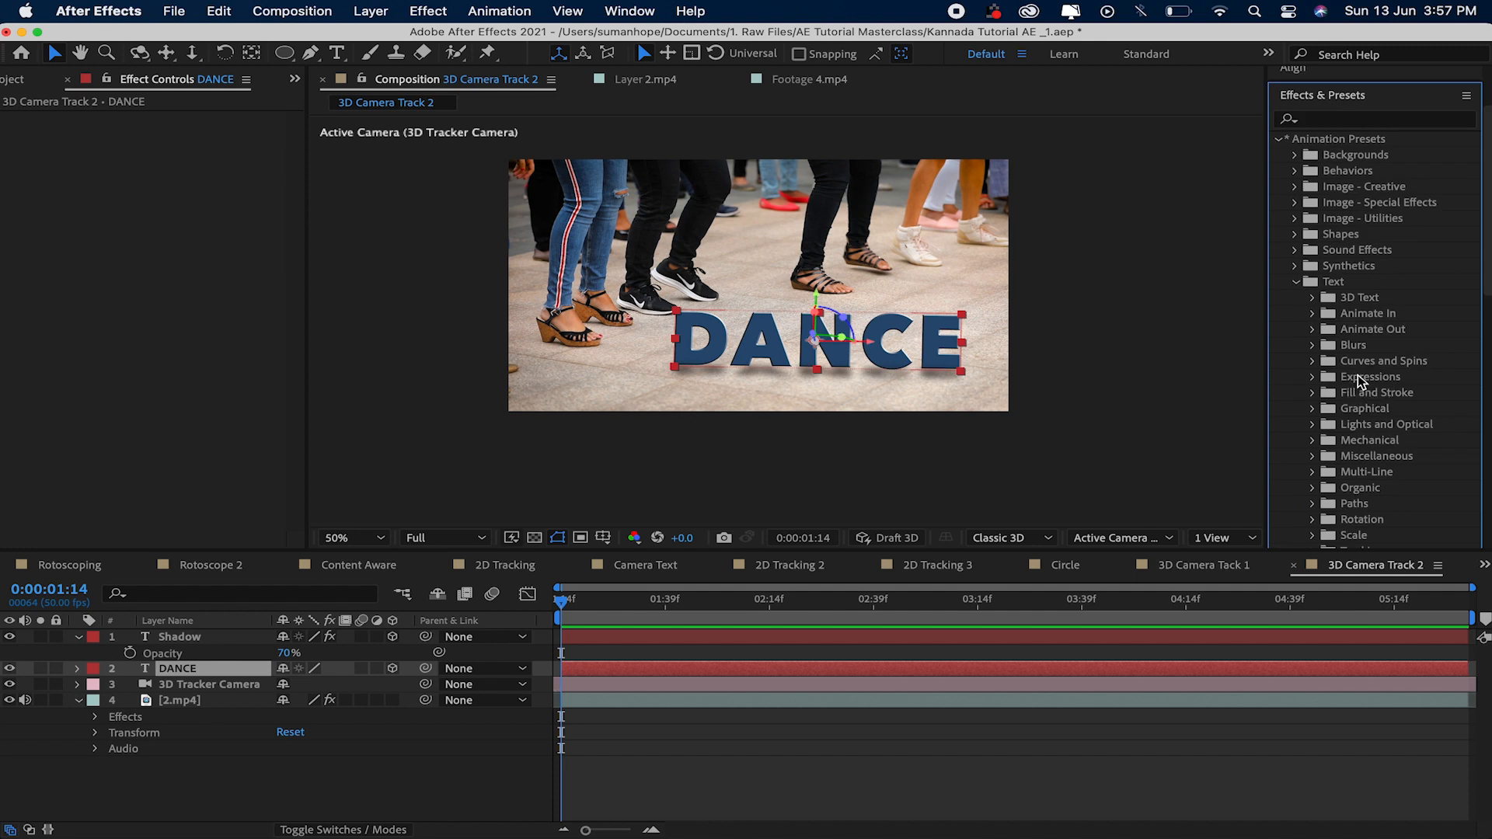
double_click(1360, 297)
drag(1359, 329, 609, 638)
drag(1461, 222, 604, 669)
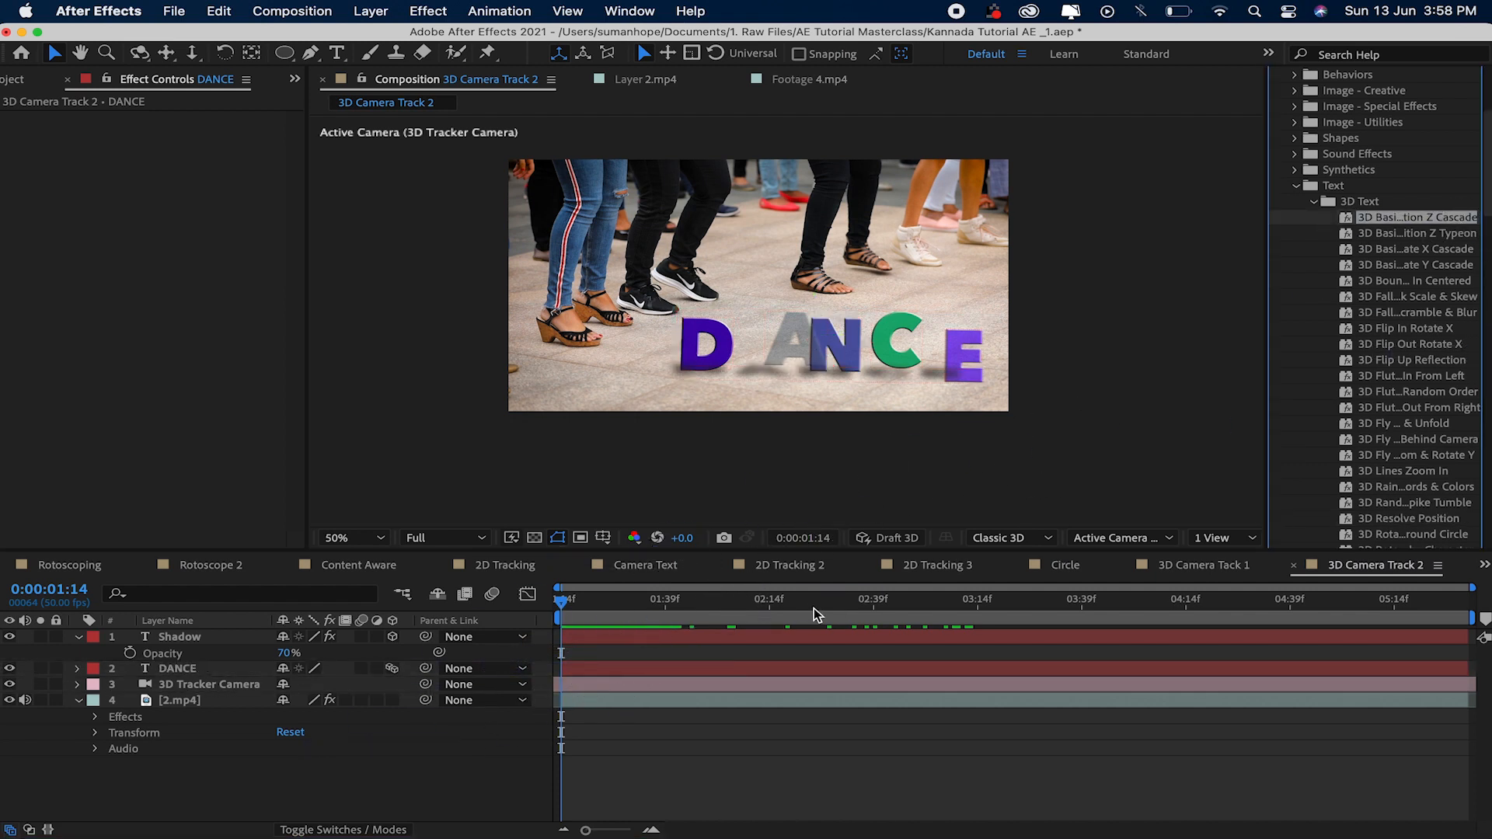
drag(814, 608, 499, 604)
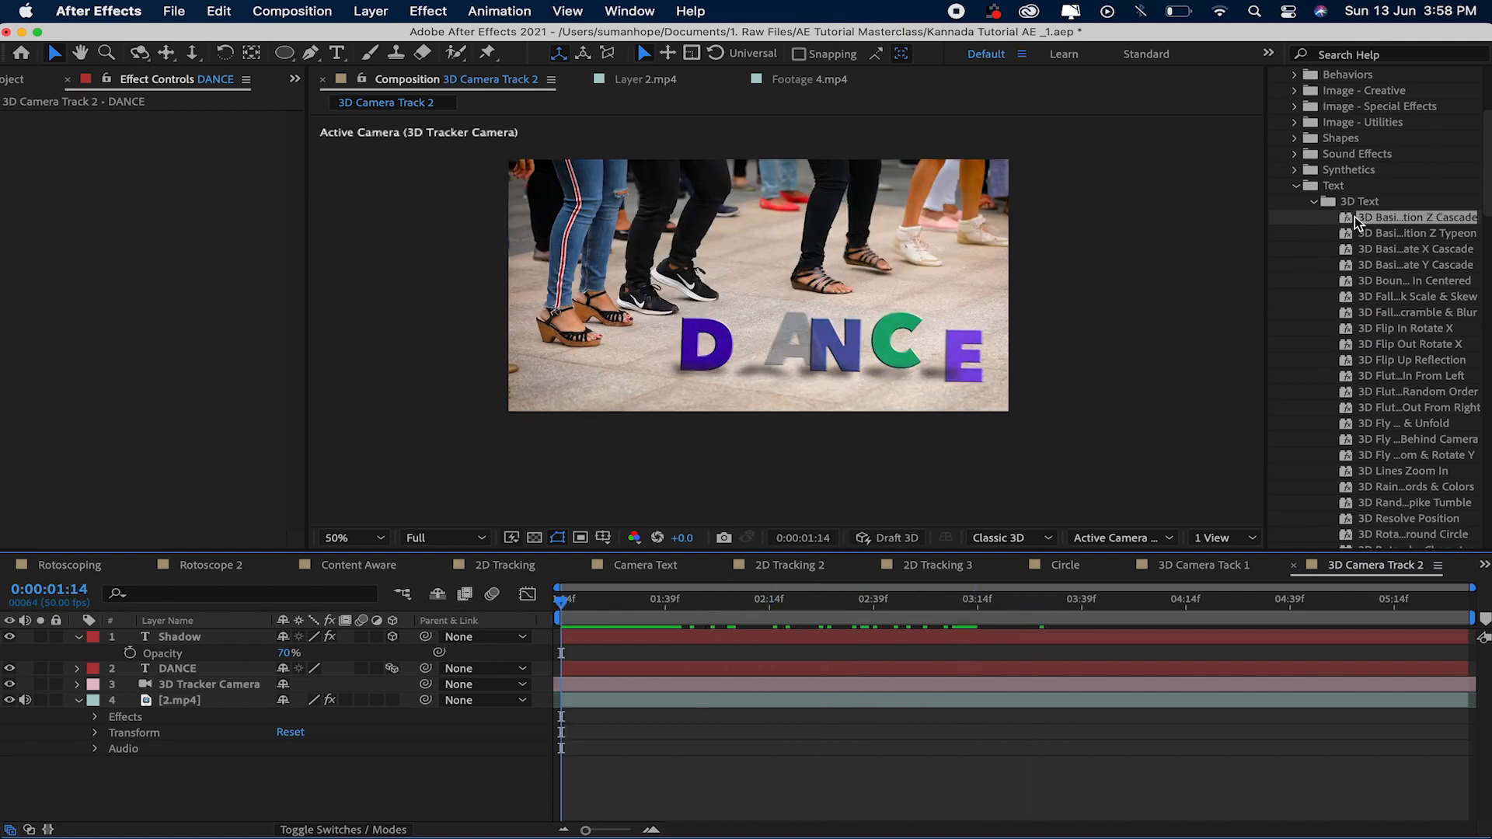
drag(1355, 216, 621, 669)
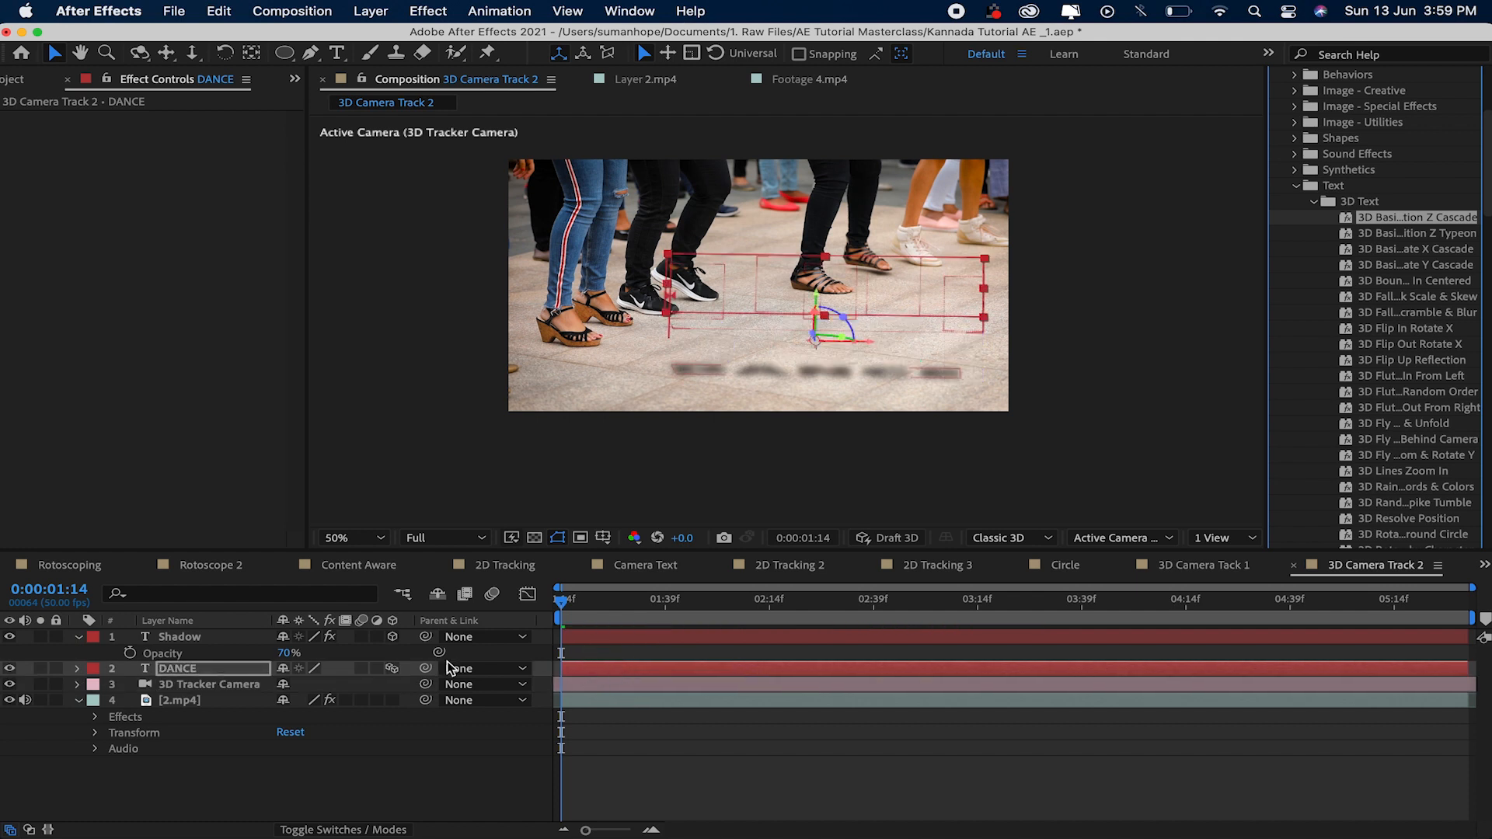
- Try applying the 3D Basic Position Z Cascade preset to the Shadow layer at 0:00:01:14
click(186, 642)
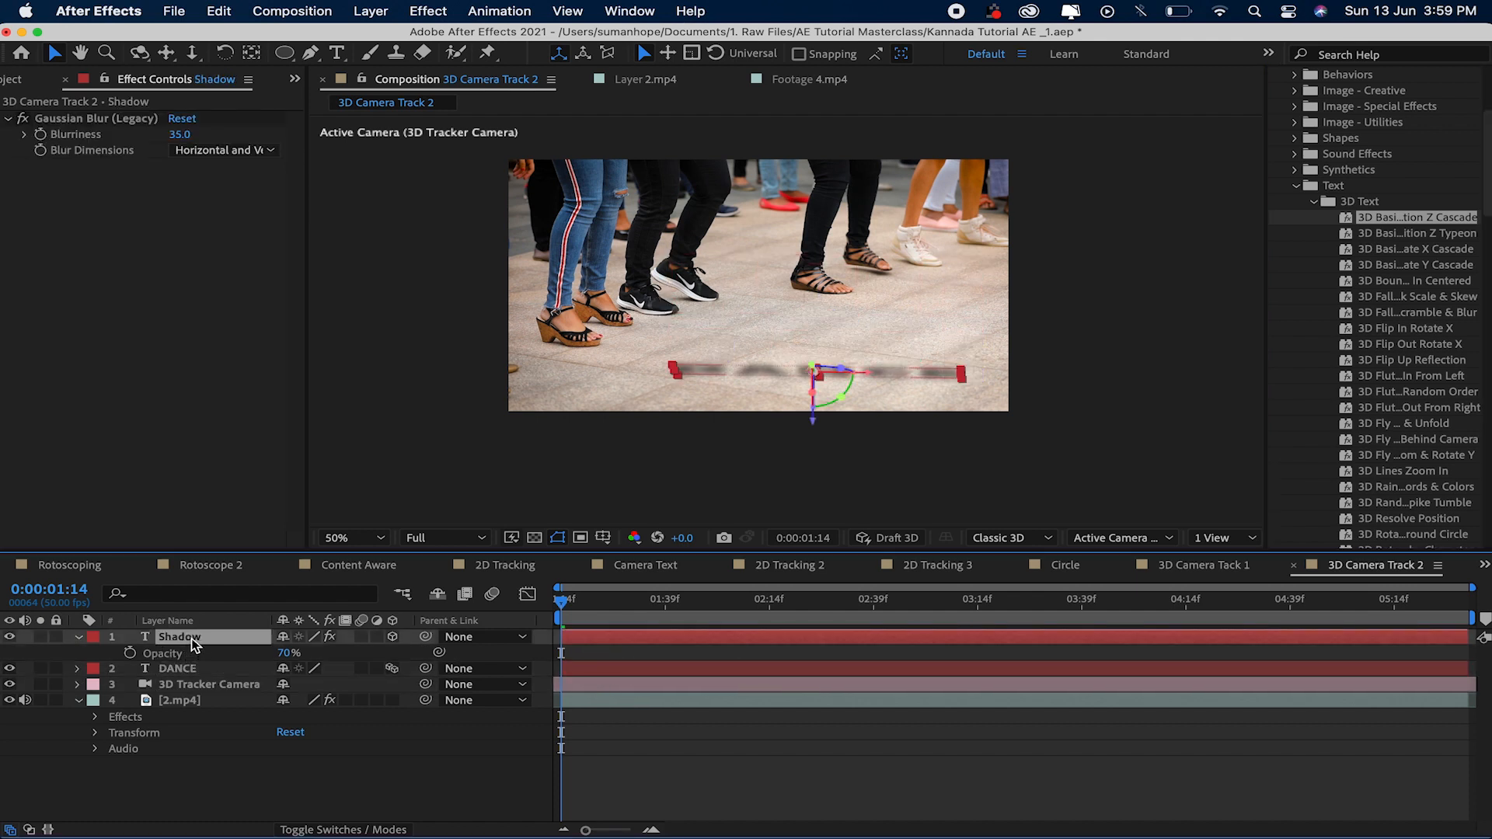
drag(1388, 220, 579, 638)
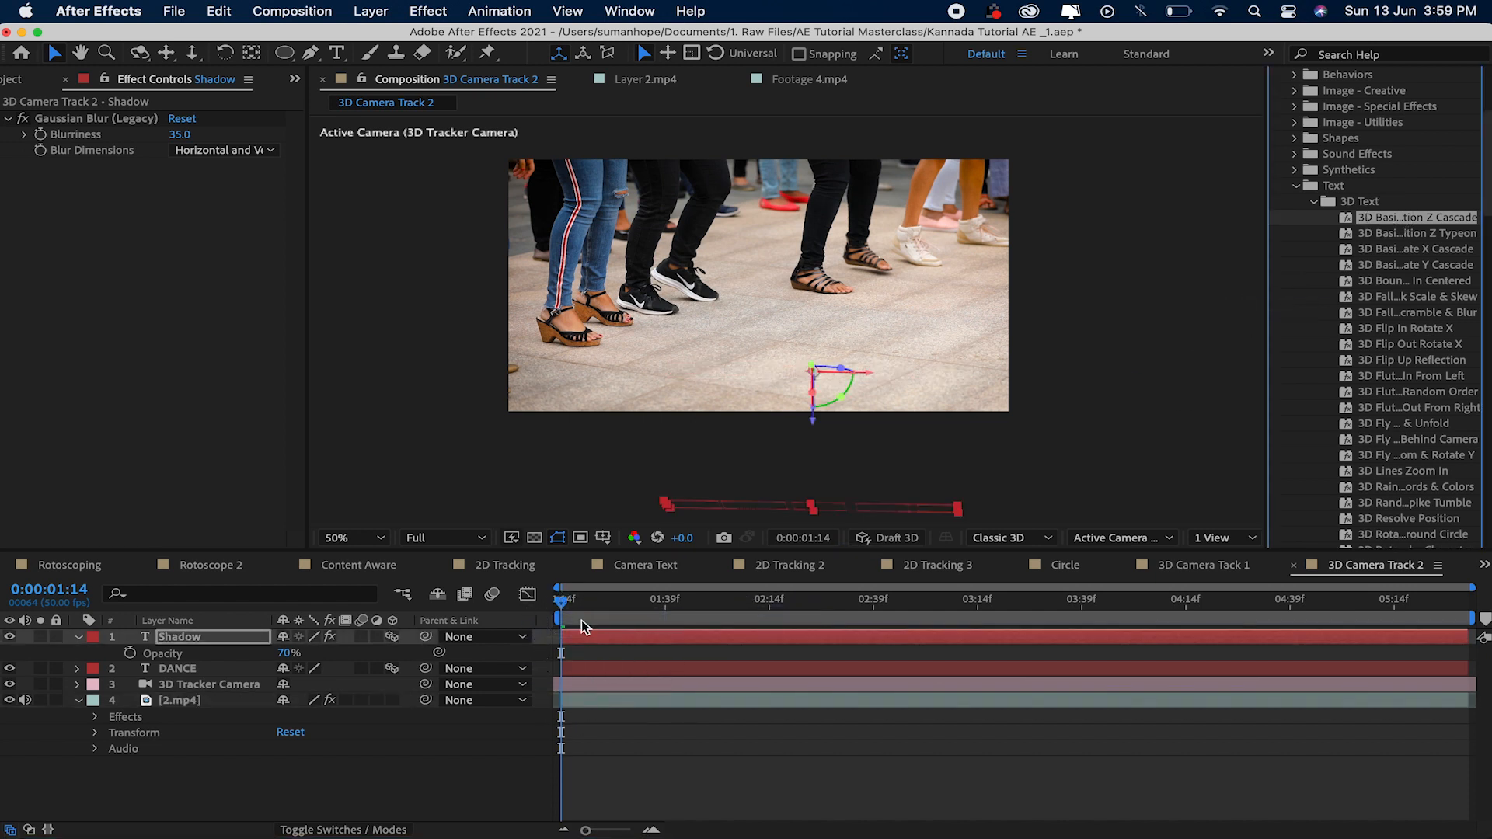
click(439, 764)
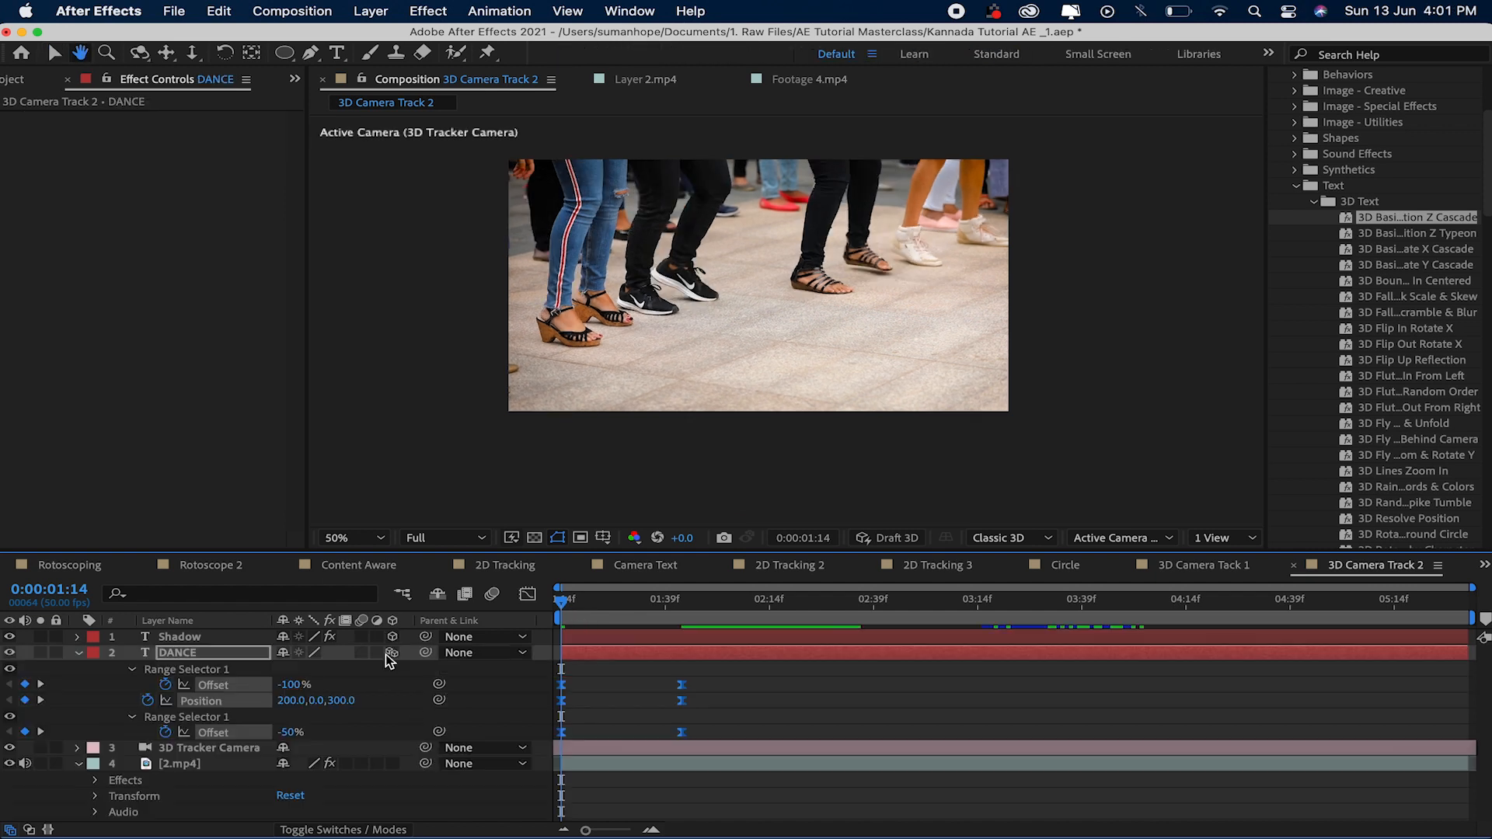
- Preview the DANCE text and shadow animation from 0:00:01:14
key(space)
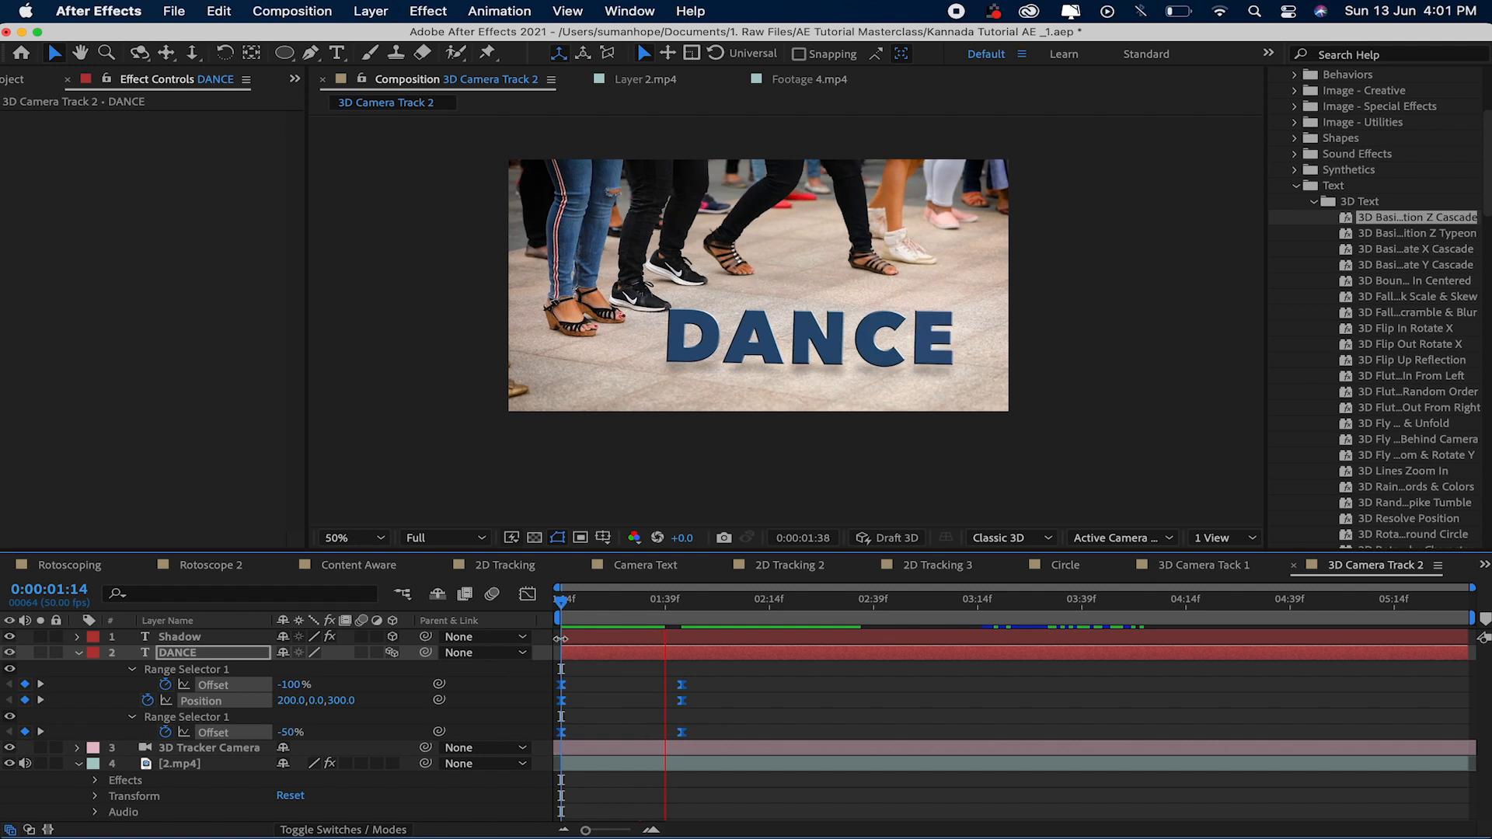
key(space)
key(space)
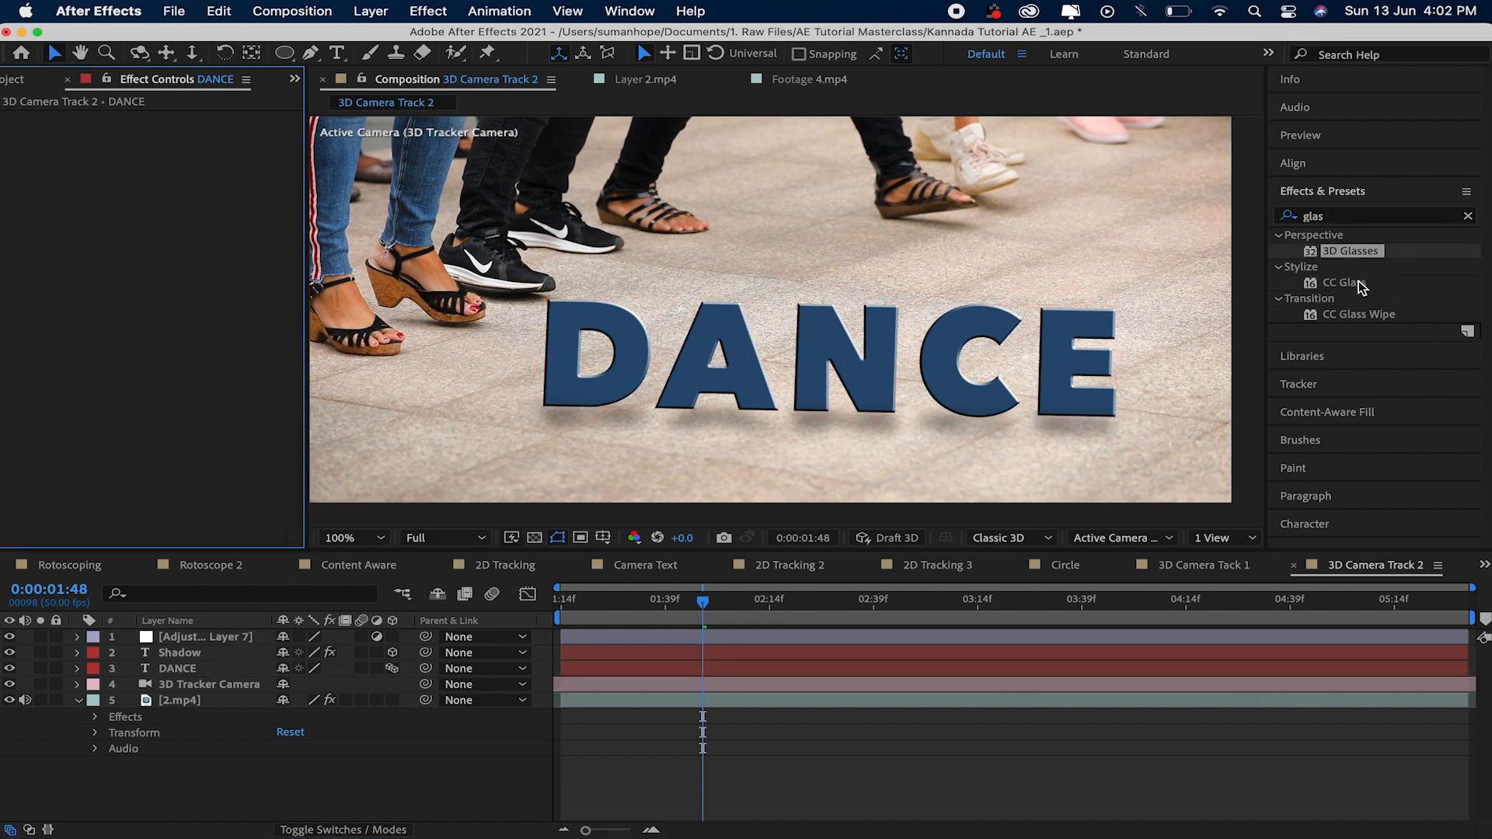
- Apply the CC Glass effect to the DANCE layer, set its Surface Softness to 8.7, and deselect the layer
click(1351, 283)
drag(1351, 283, 203, 670)
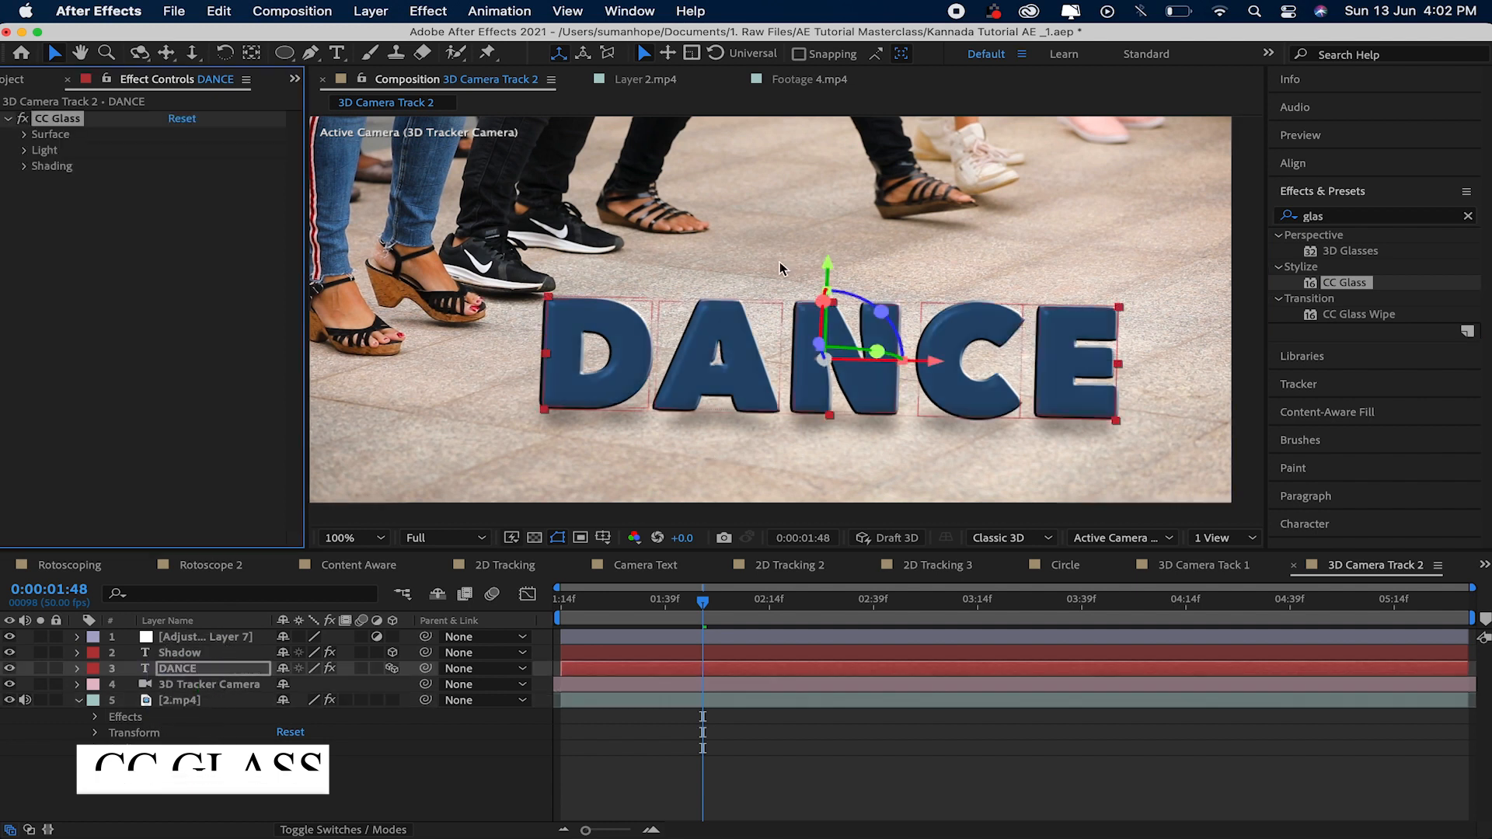
click(24, 134)
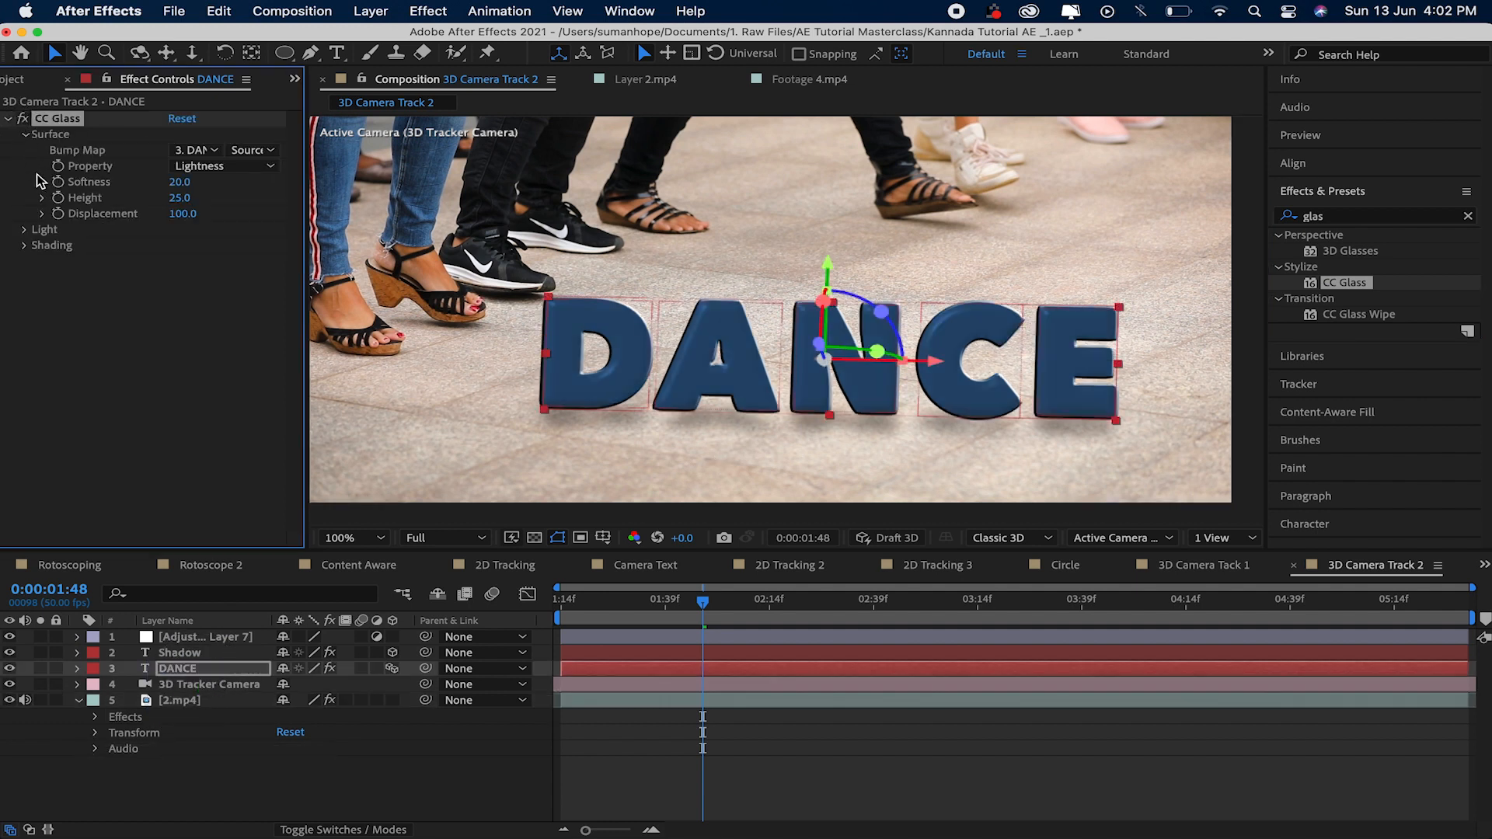
drag(137, 182, 56, 166)
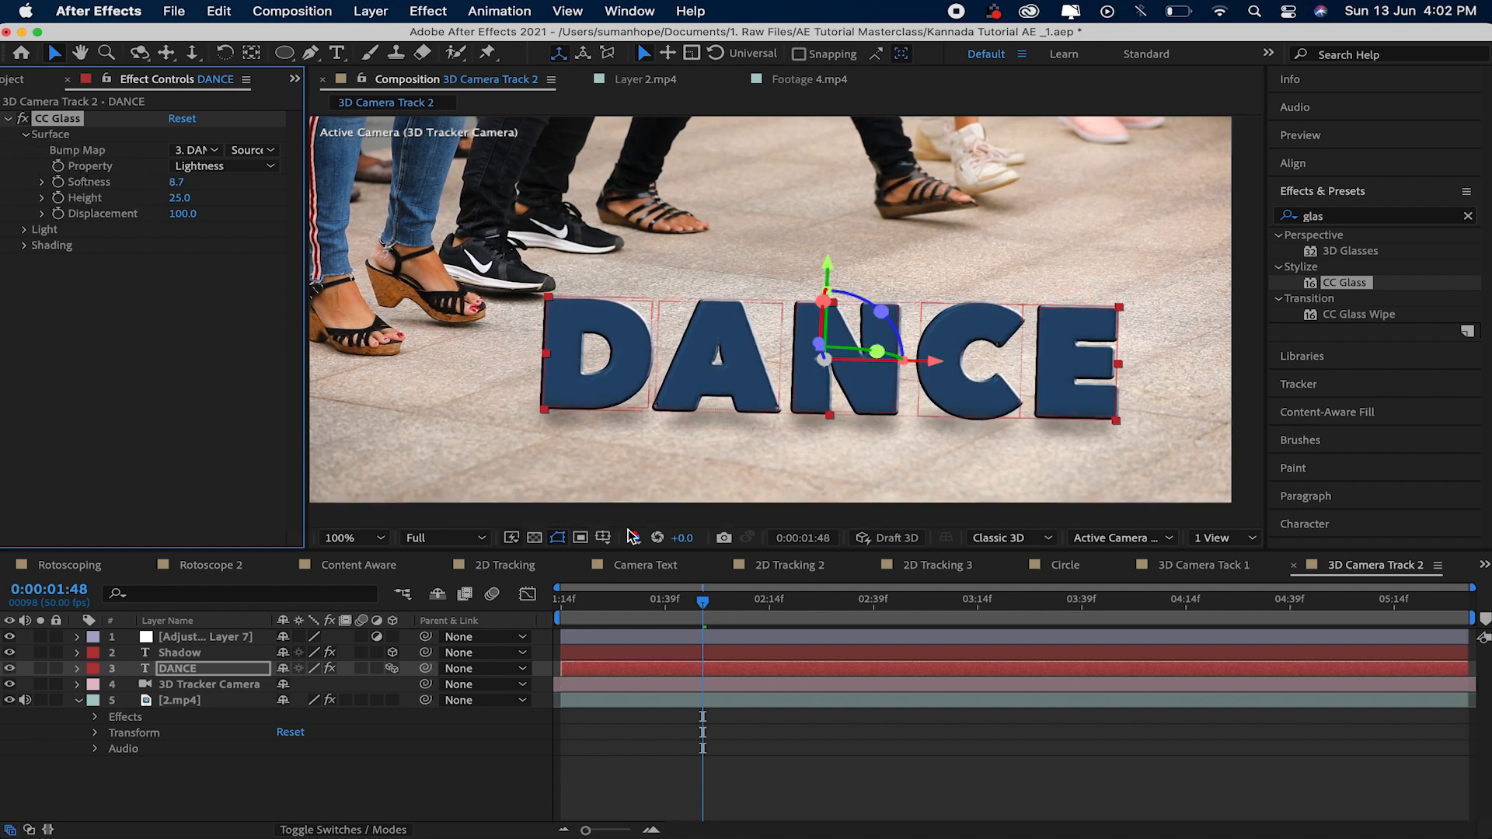
click(619, 769)
- Turn off the CC Glass effect on the DANCE layer to compare the text without it
scroll(1107, 381, down, 3)
scroll(1107, 381, up, 2)
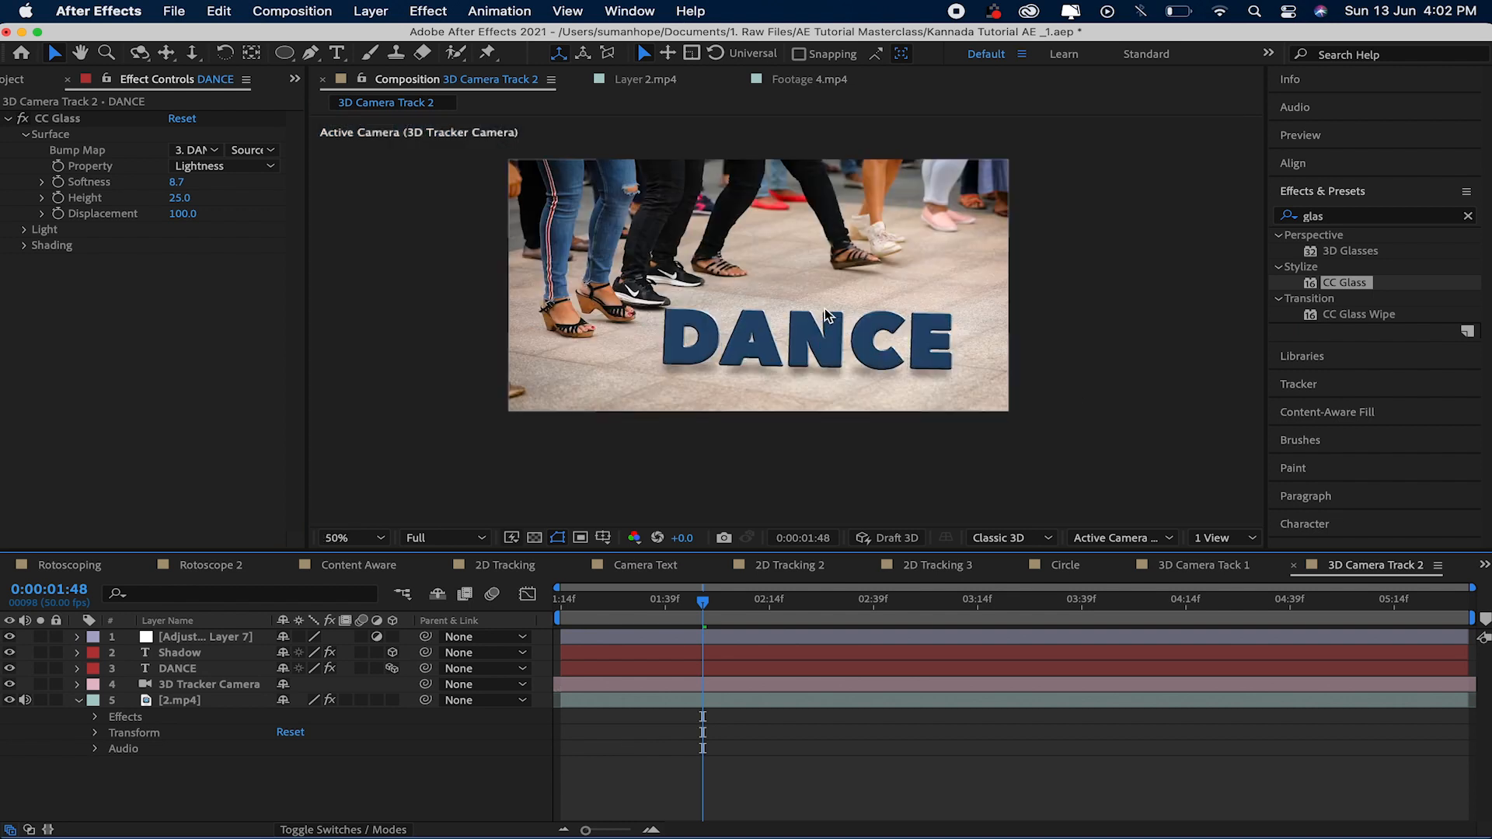
click(15, 118)
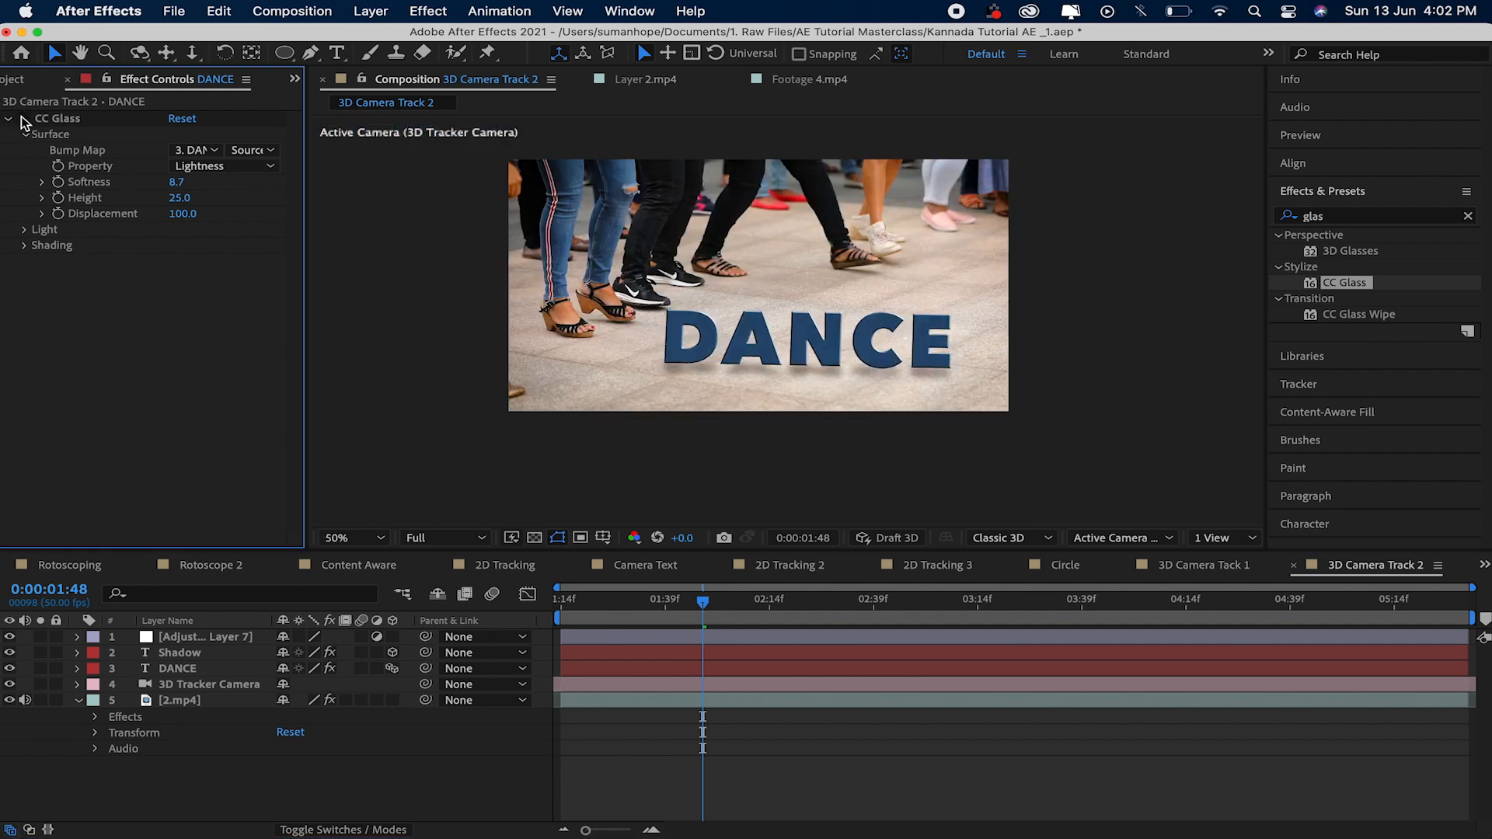